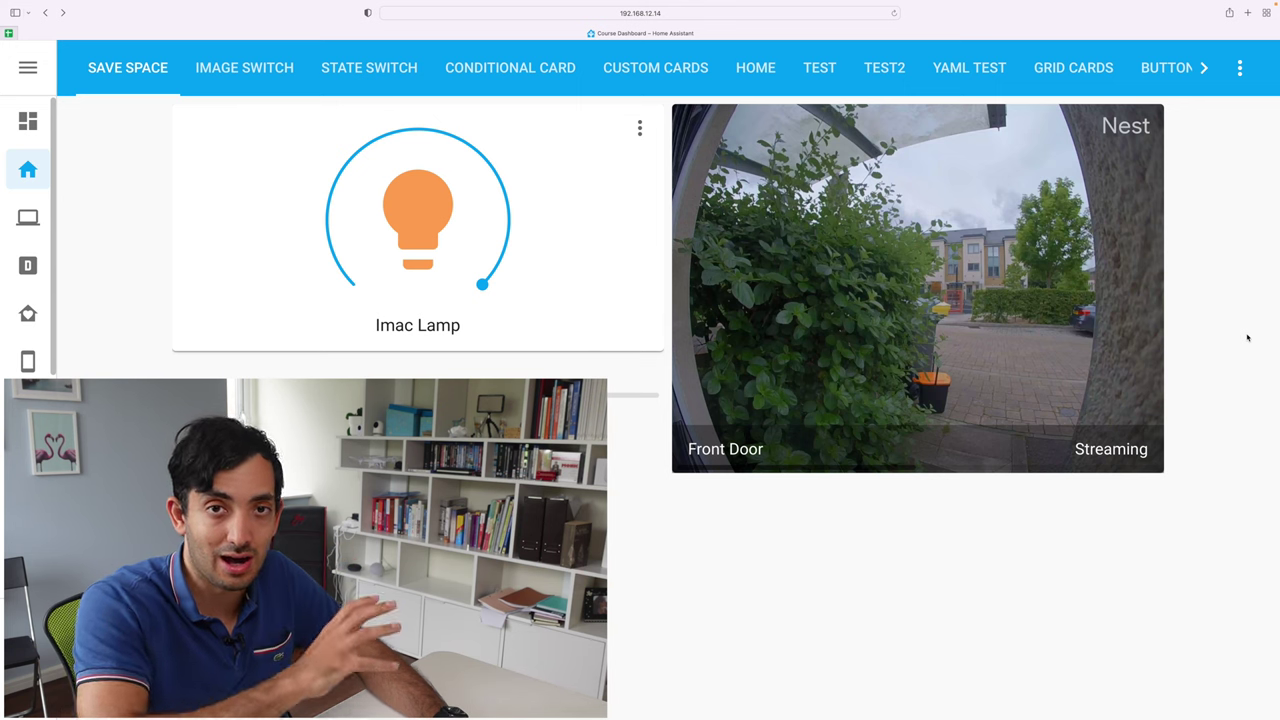
- Swipe the camera card on the Save Space view to the Parking Bay feed and back to Front Door
scroll(268, 400, right, 1)
mouse_move(268, 400)
mouse_down()
mouse_move(623, 393)
mouse_move(268, 395)
mouse_up()
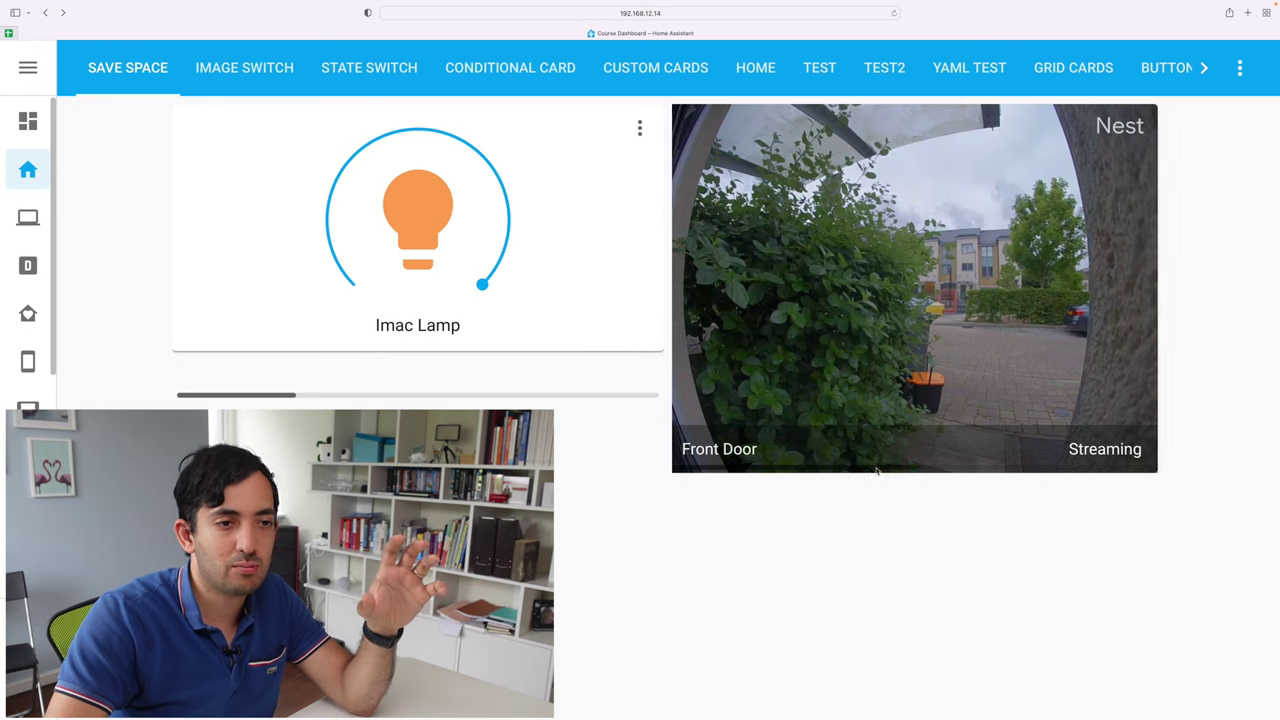
scroll(900, 400, right, 5)
scroll(1083, 467, right, 3)
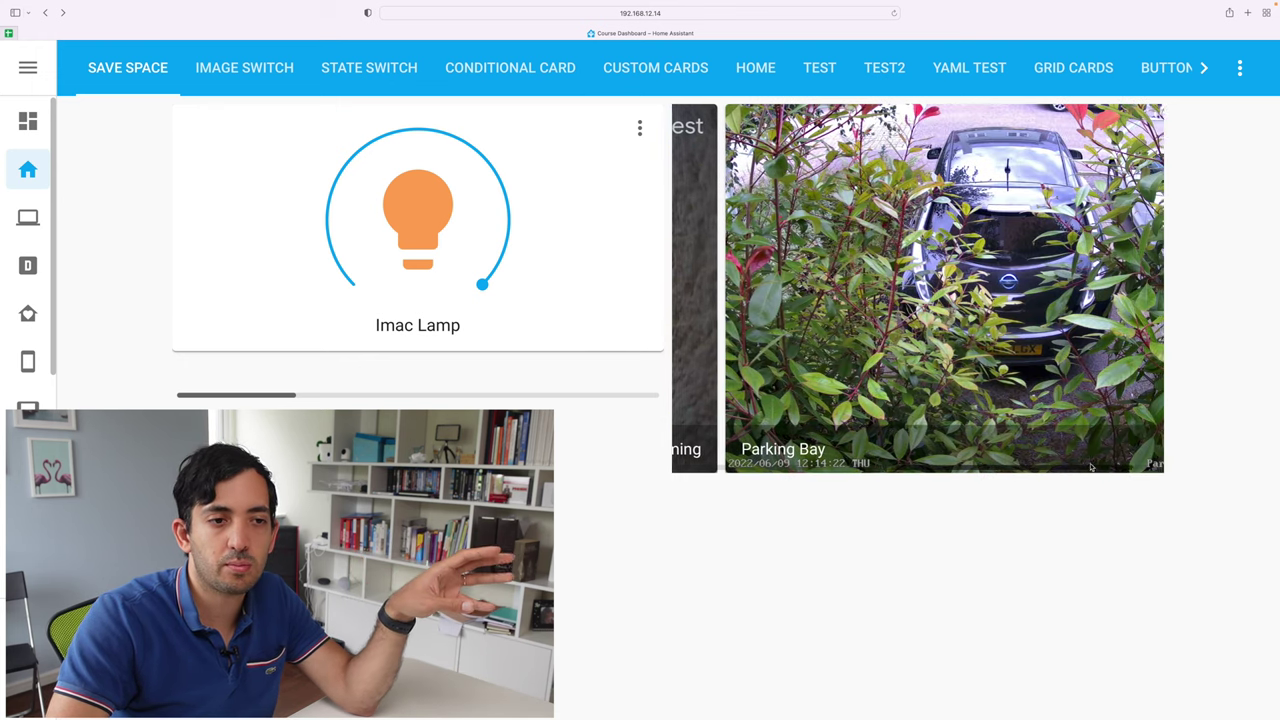
scroll(1033, 473, left, 3)
scroll(1033, 473, left, 3)
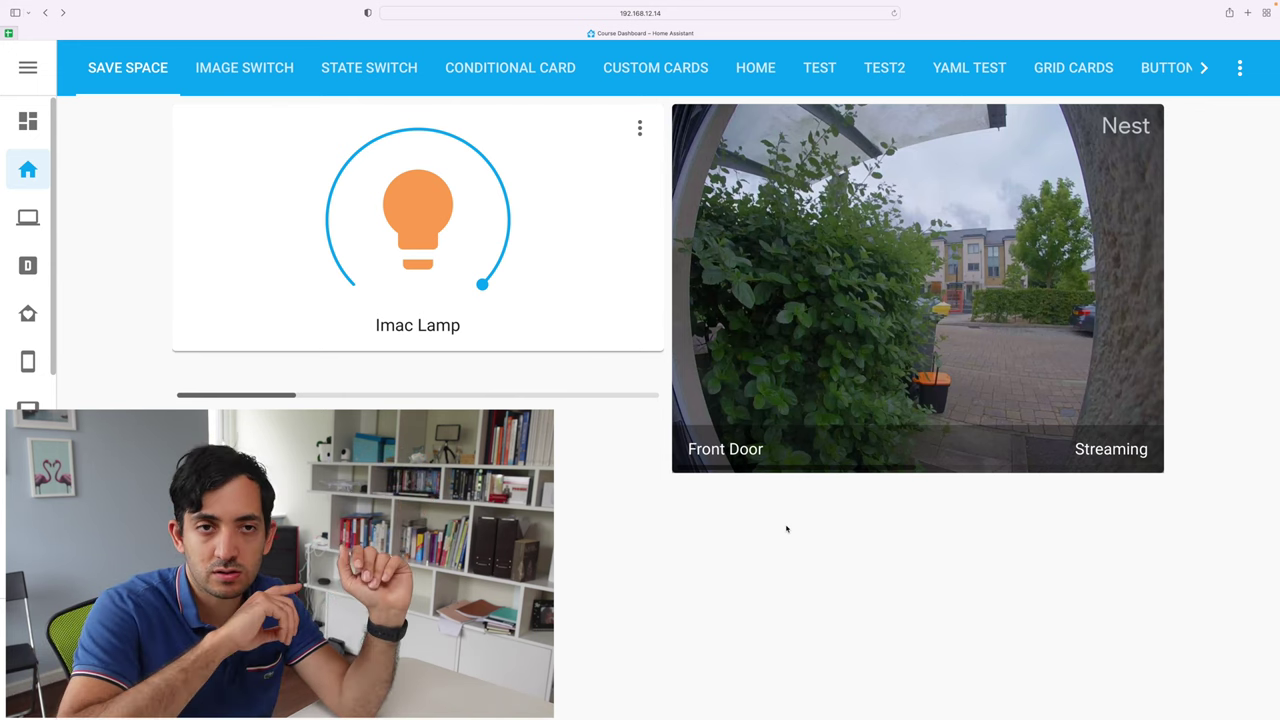
- Put the dashboard into edit mode and add a Manual card to the Save Space view
click(1240, 67)
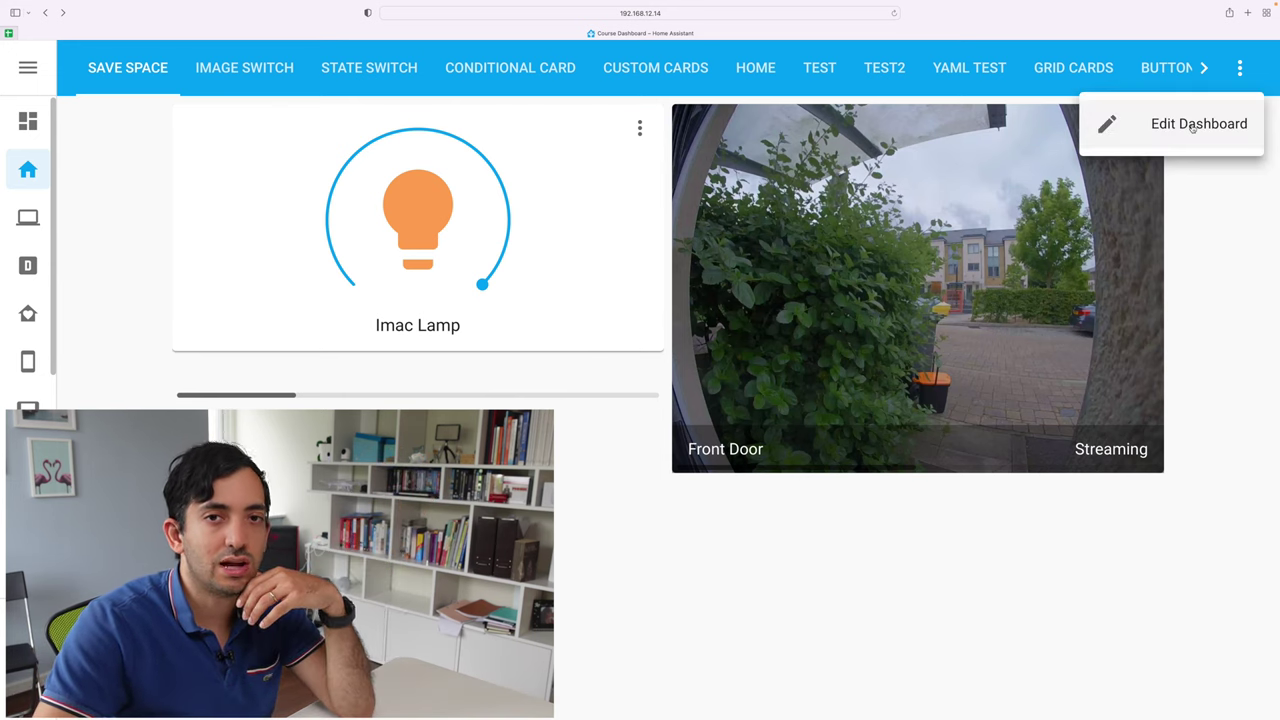
click(1192, 124)
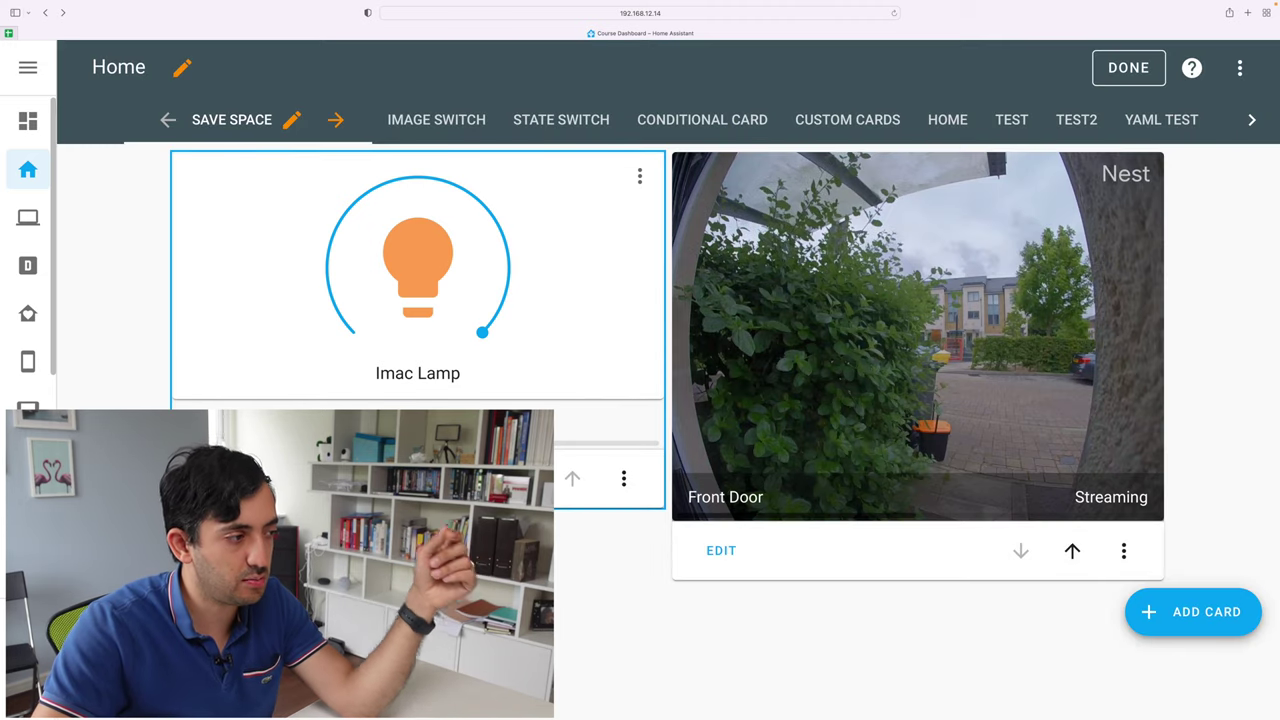
click(1208, 612)
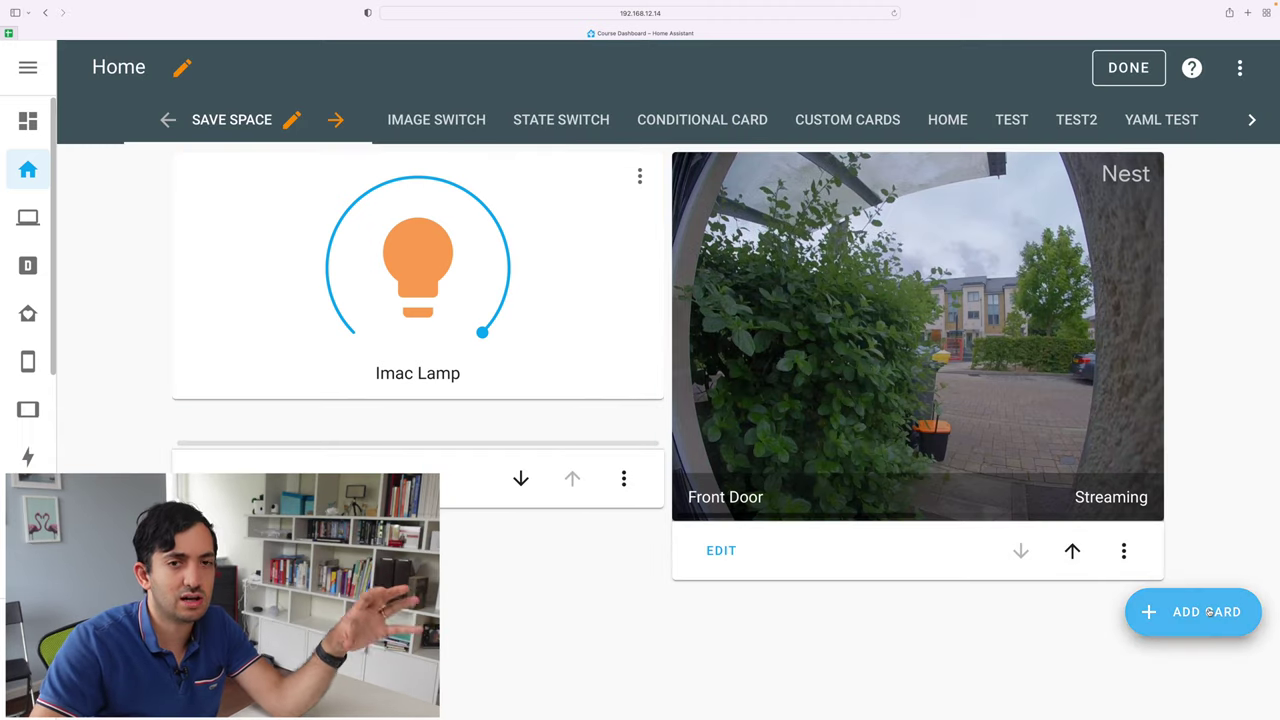
click(303, 219)
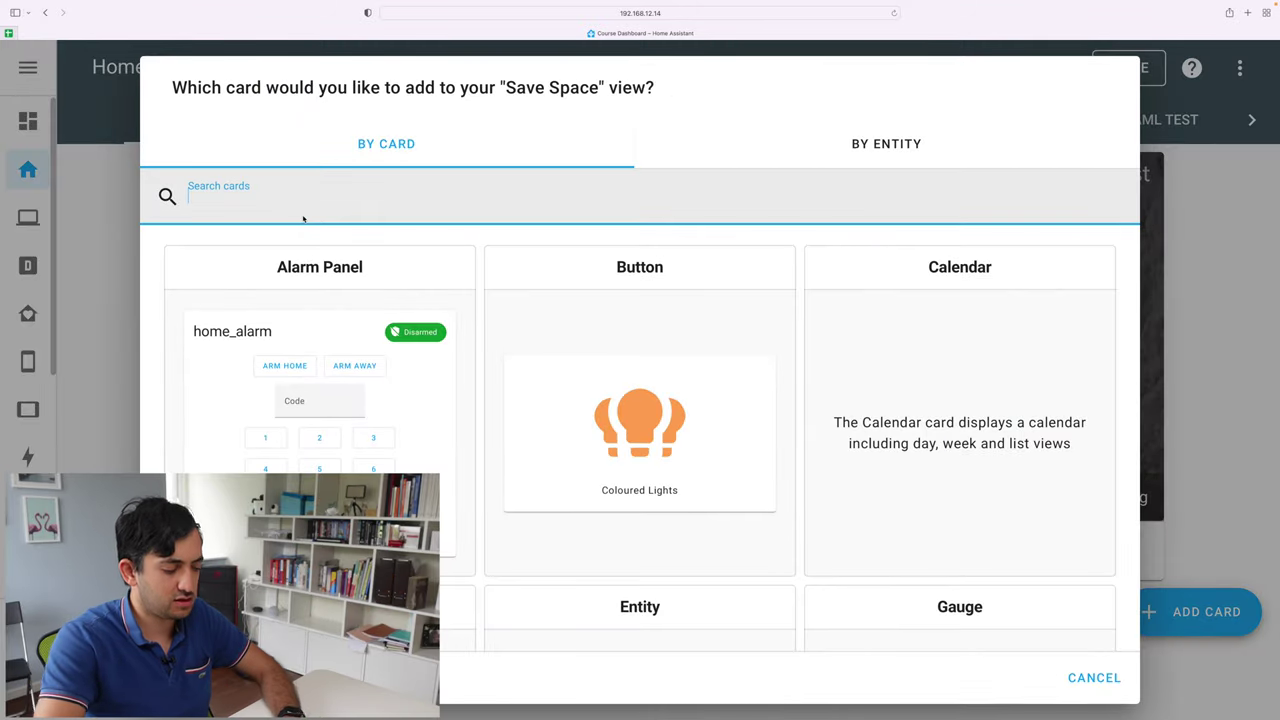
text(man)
click(534, 305)
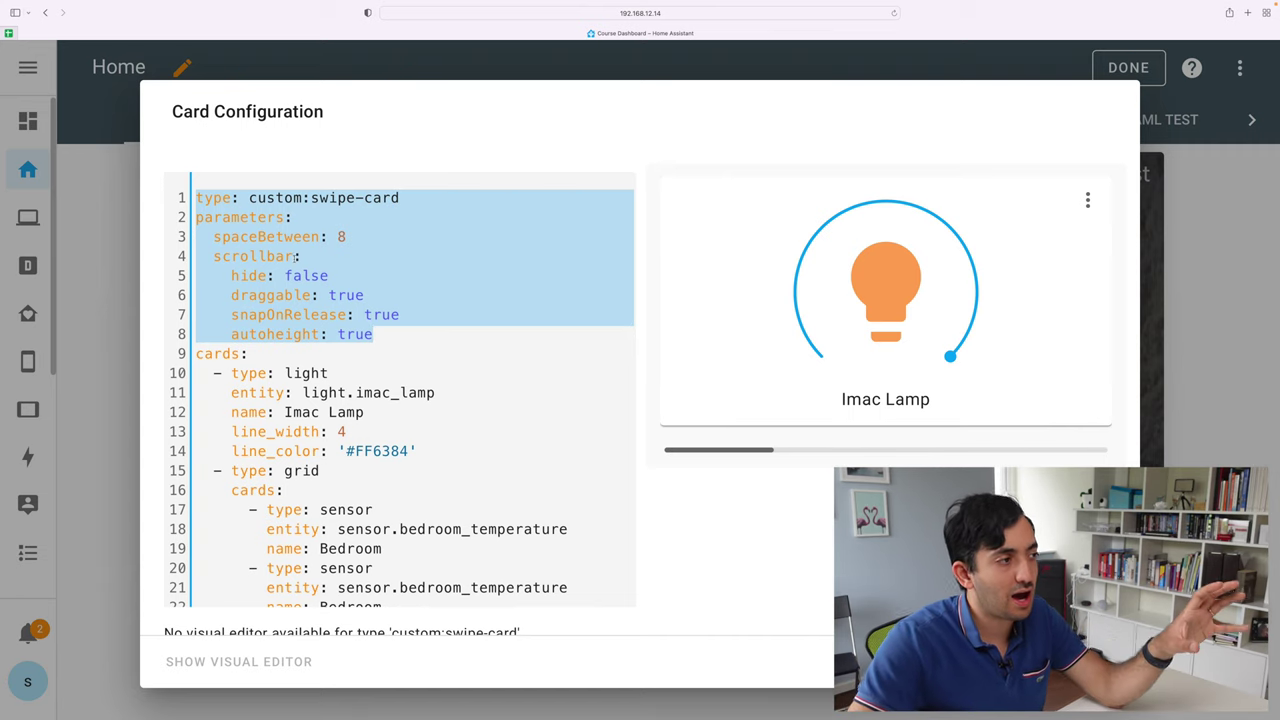
- Review the swipe-card type and its parameters block, from spaceBetween to the scrollbar options, in the lamp card's code
key(Left)
key(Down)
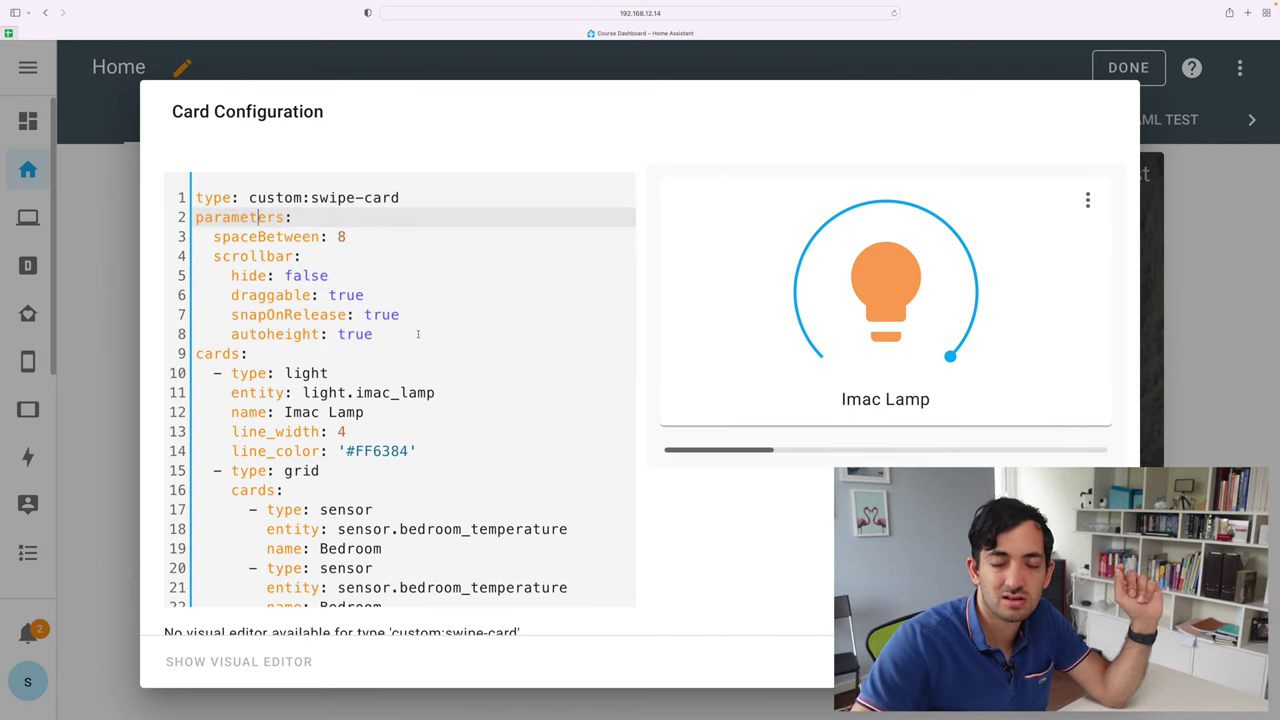
drag(196, 217, 405, 335)
click(323, 349)
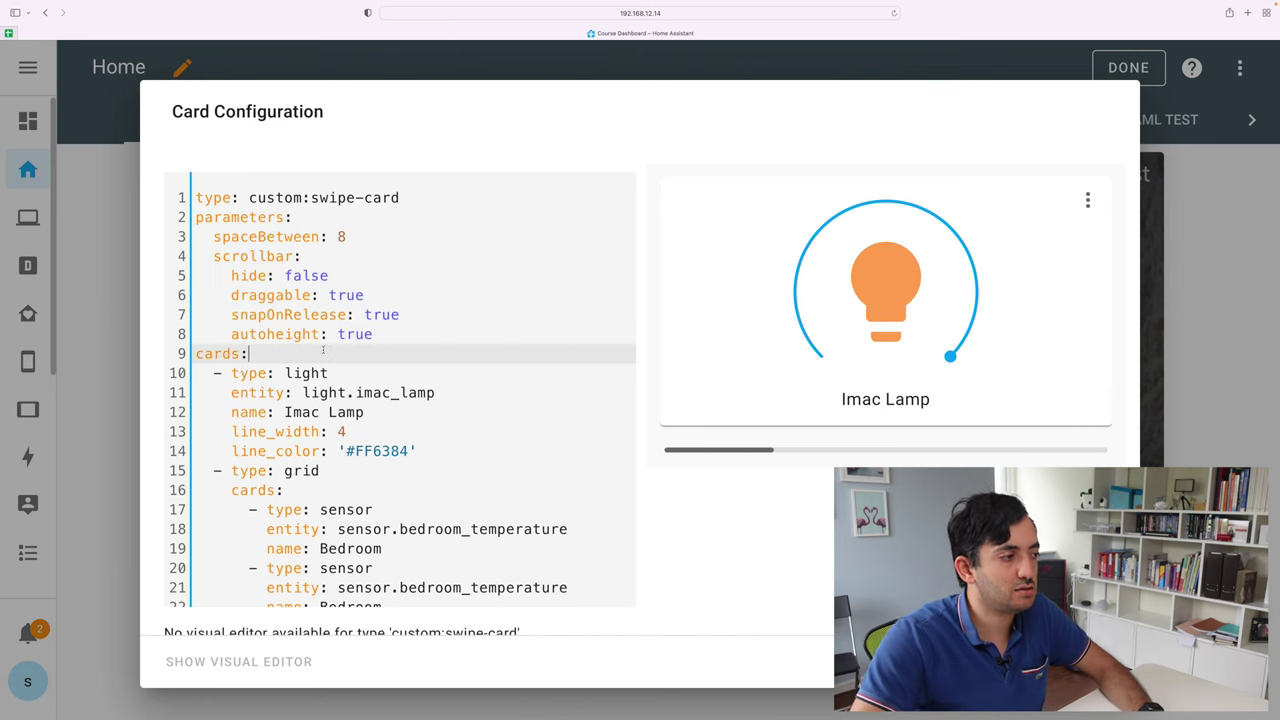
scroll(236, 366, down, 1)
scroll(206, 363, up, 1)
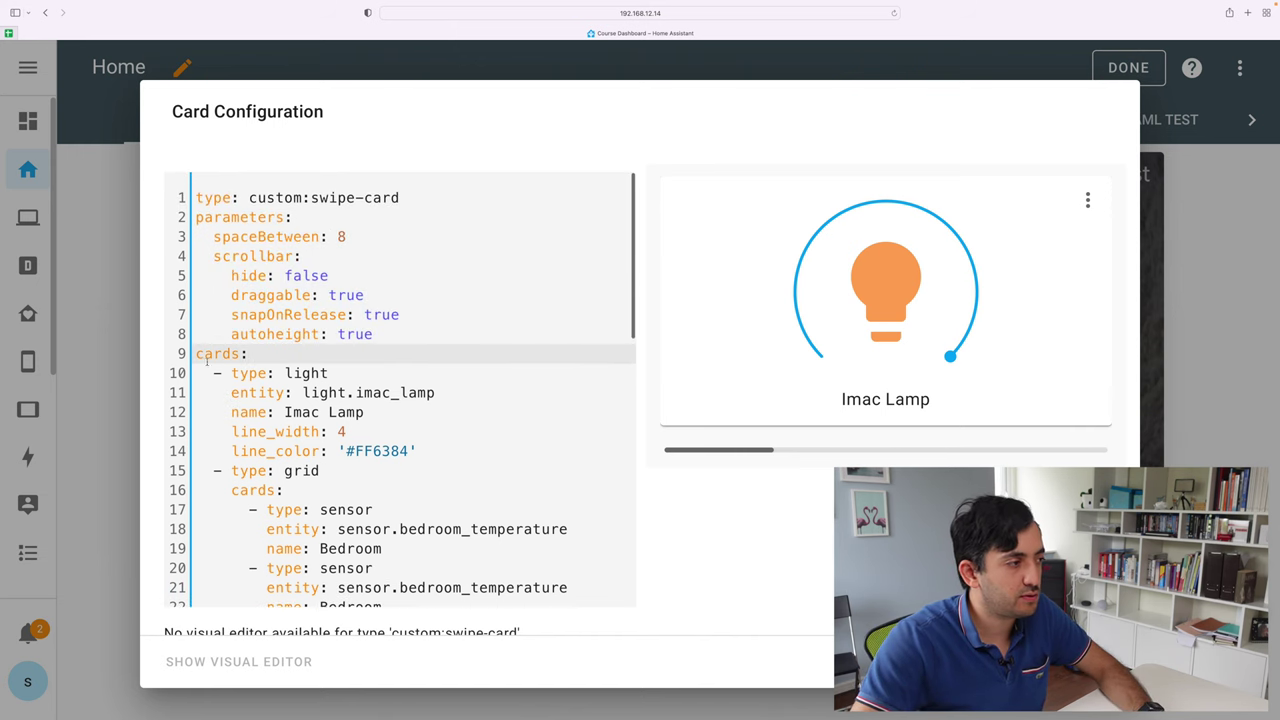
- Examine the light entry and the bedroom temperature sensor grid under cards, and swipe the preview to that grid
drag(197, 355, 505, 442)
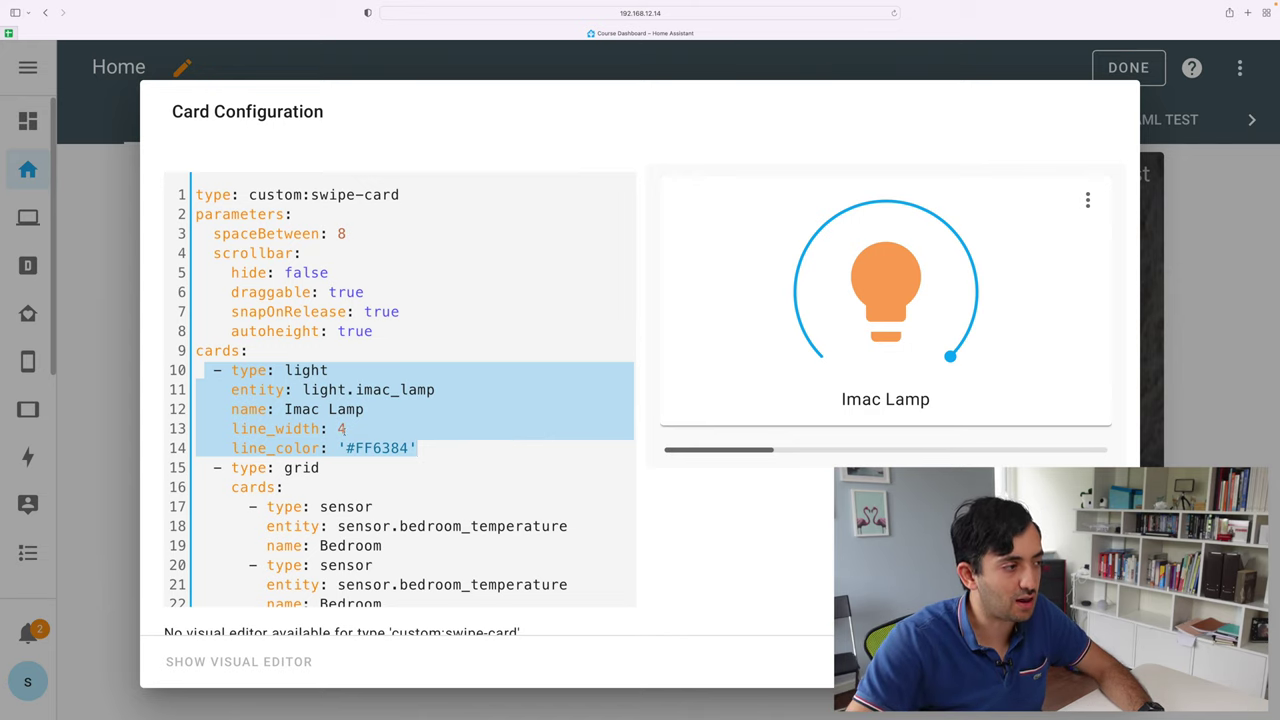
click(208, 371)
drag(212, 370, 441, 443)
scroll(207, 325, down, 2)
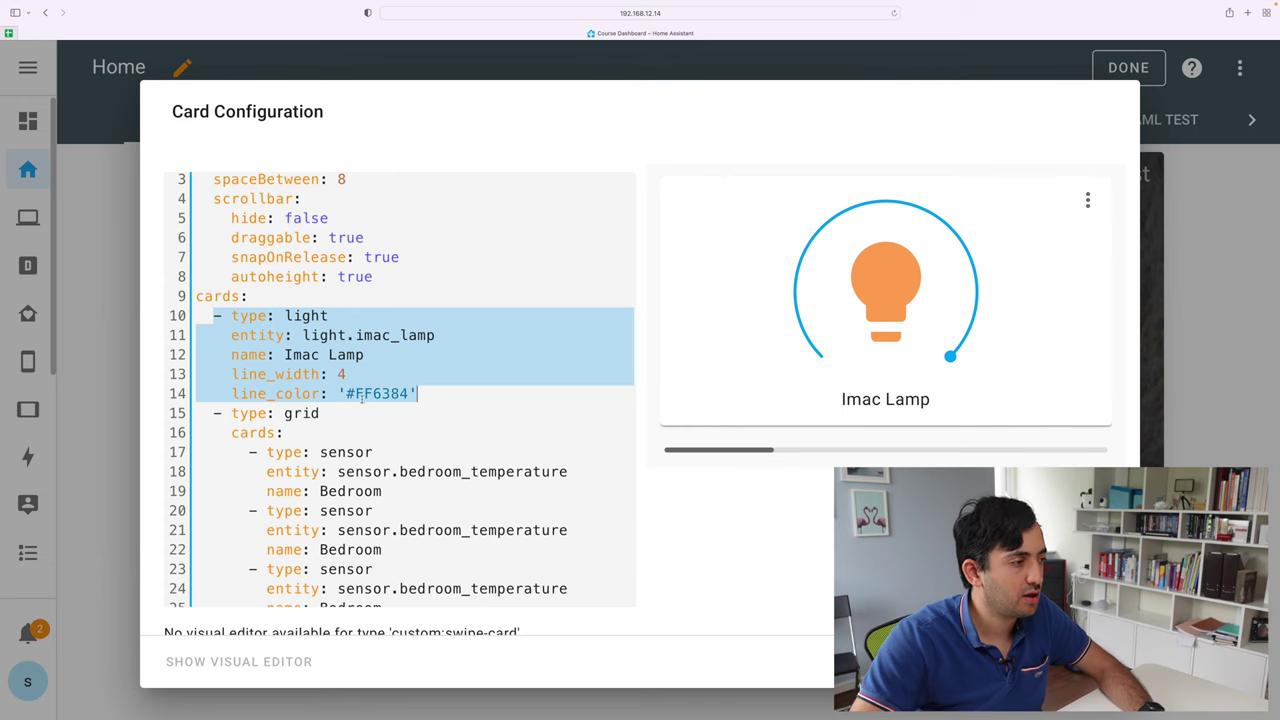
scroll(358, 398, down, 2)
drag(208, 336, 231, 331)
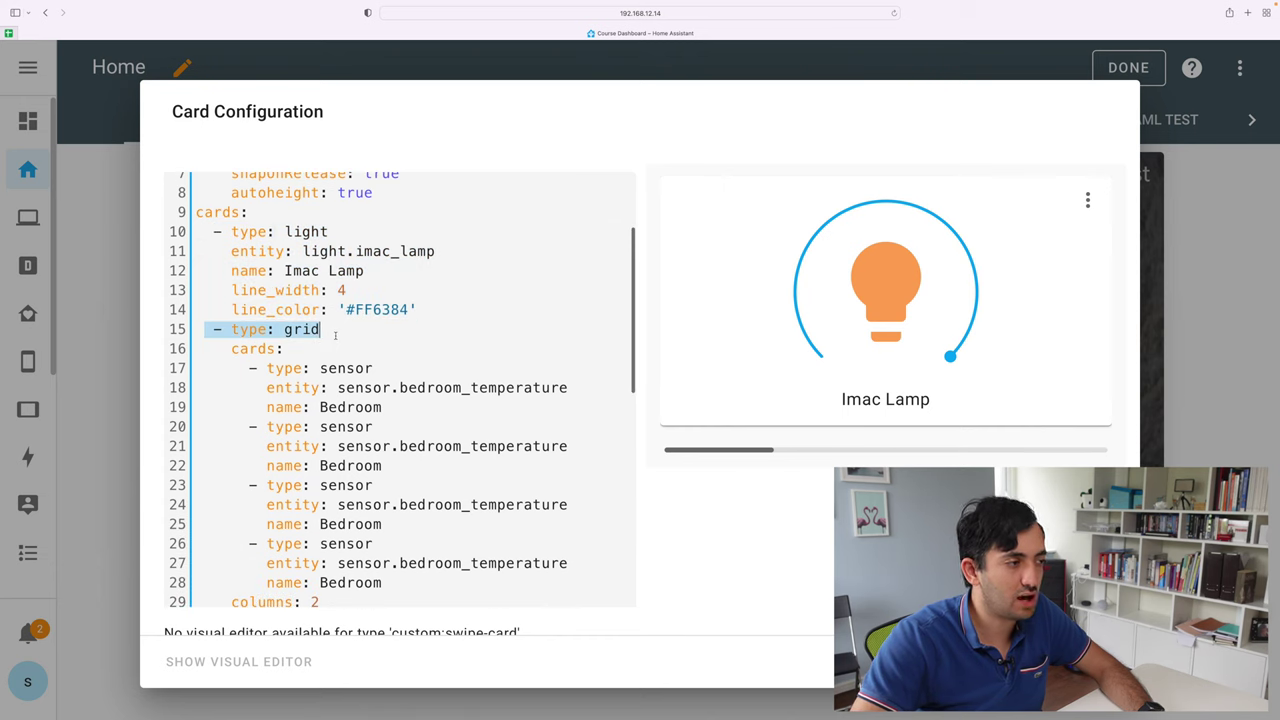
drag(335, 336, 359, 487)
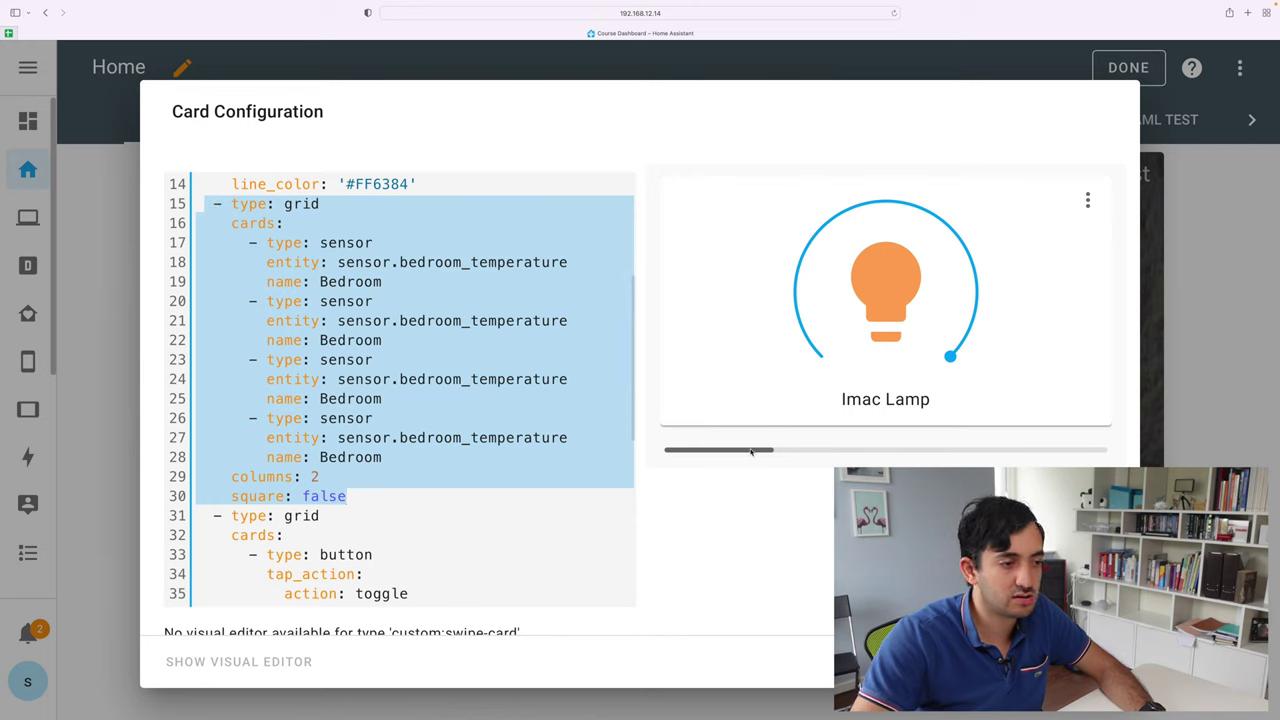
drag(751, 452, 866, 451)
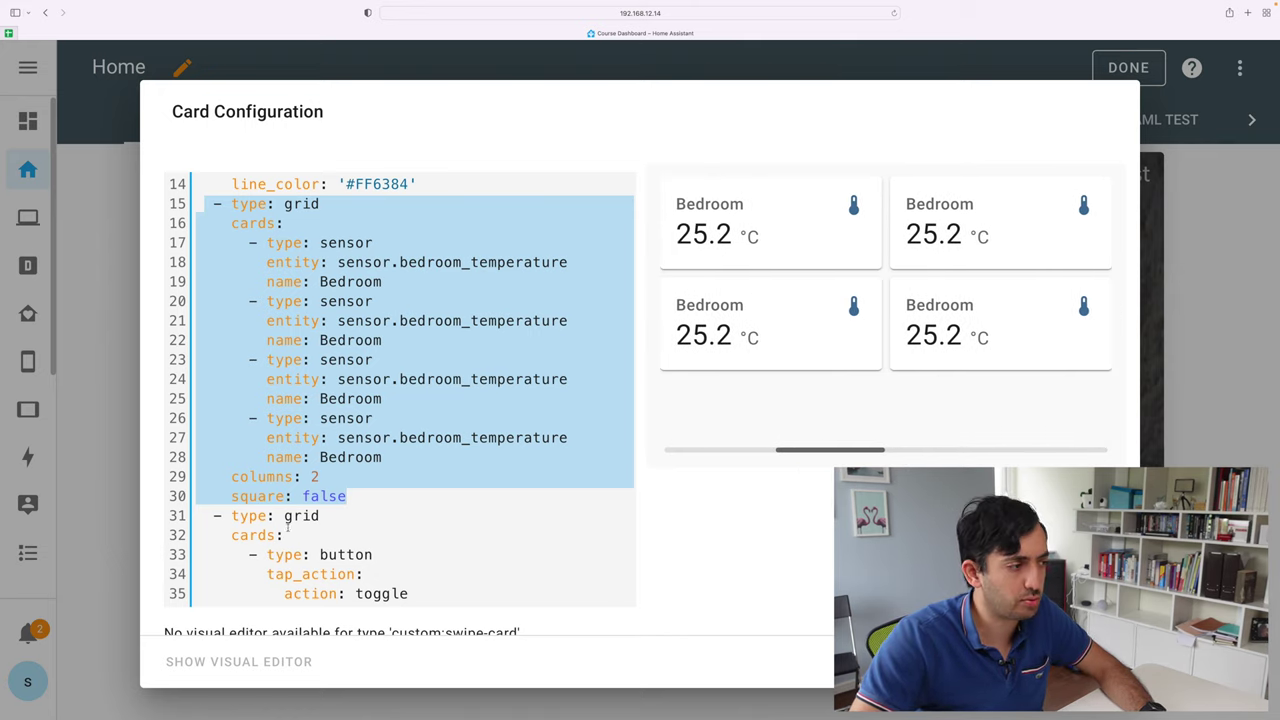
- Examine the grid of light.porch_light toggle buttons in the code and swipe the preview to it
scroll(289, 531, down, 5)
drag(201, 259, 509, 551)
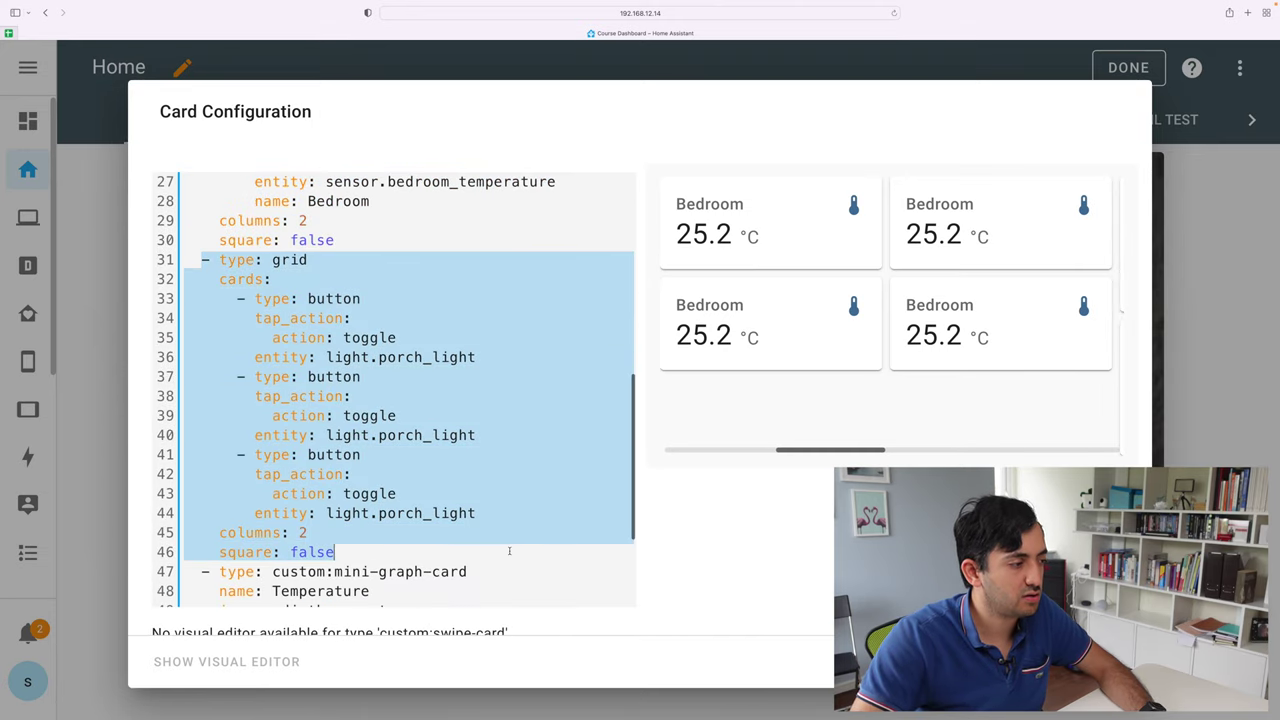
scroll(855, 453, right, 5)
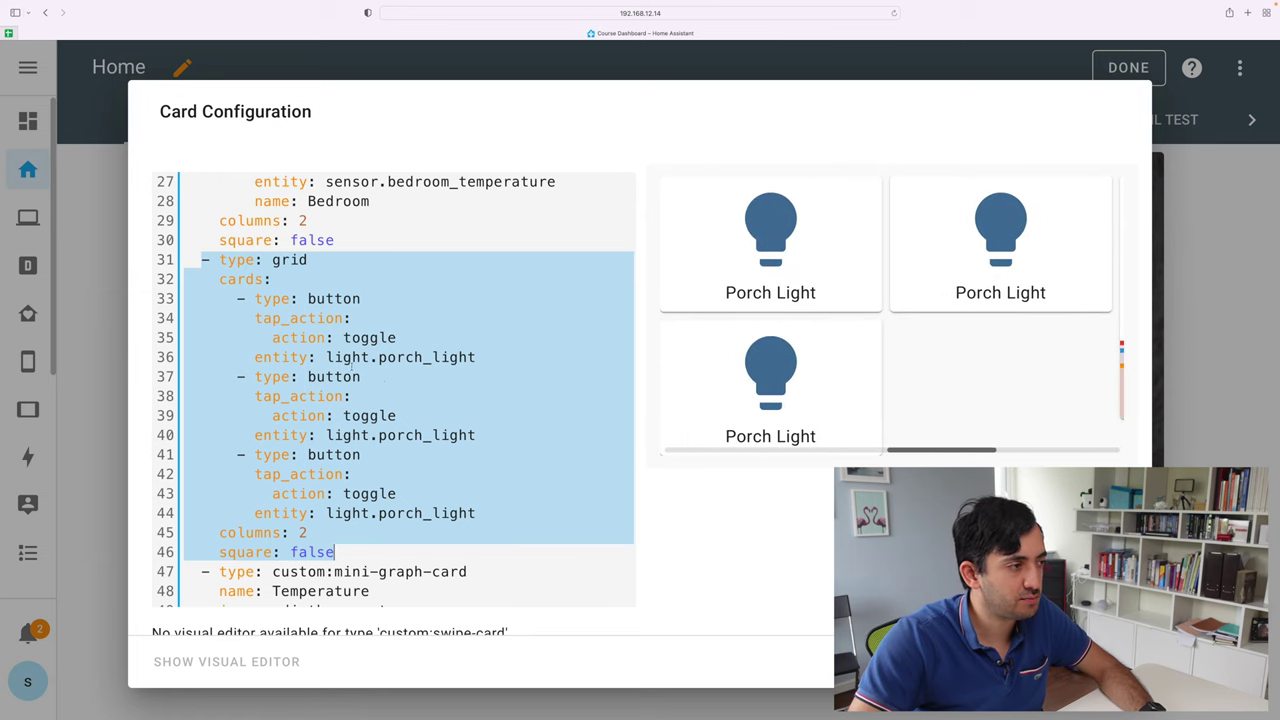
scroll(323, 281, down, 1)
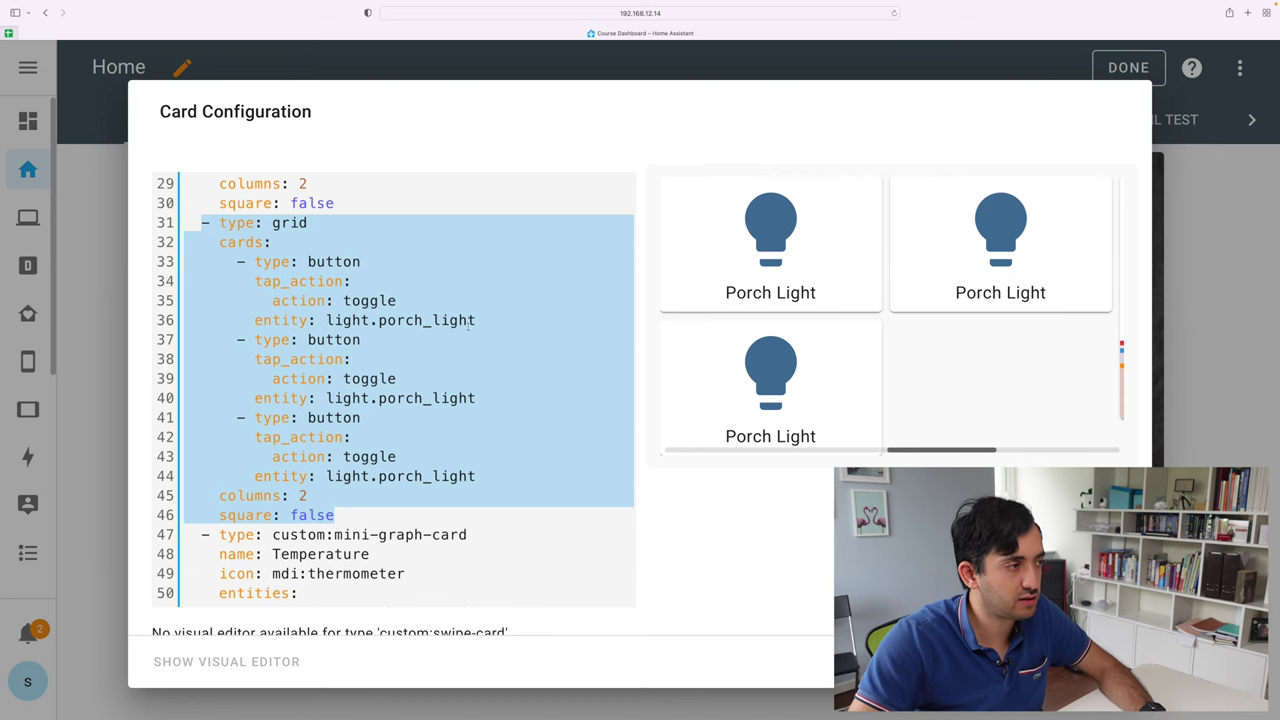
scroll(468, 325, up, 5)
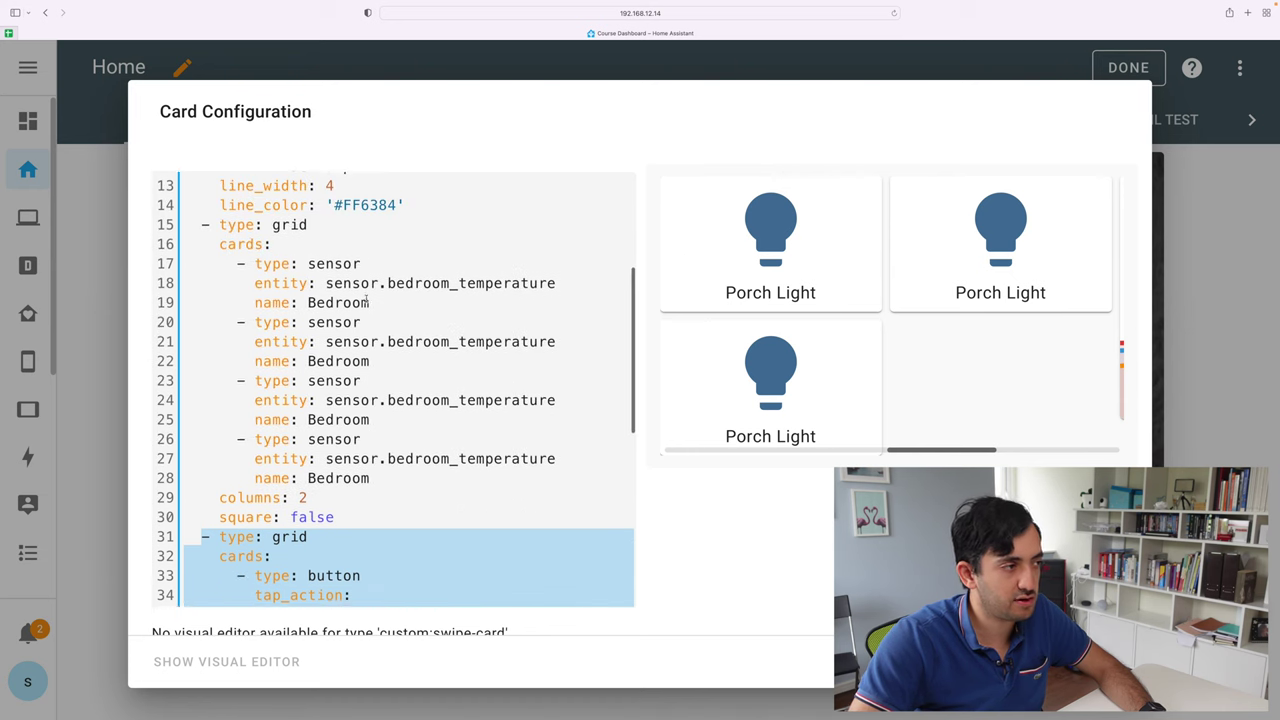
scroll(369, 302, down, 7)
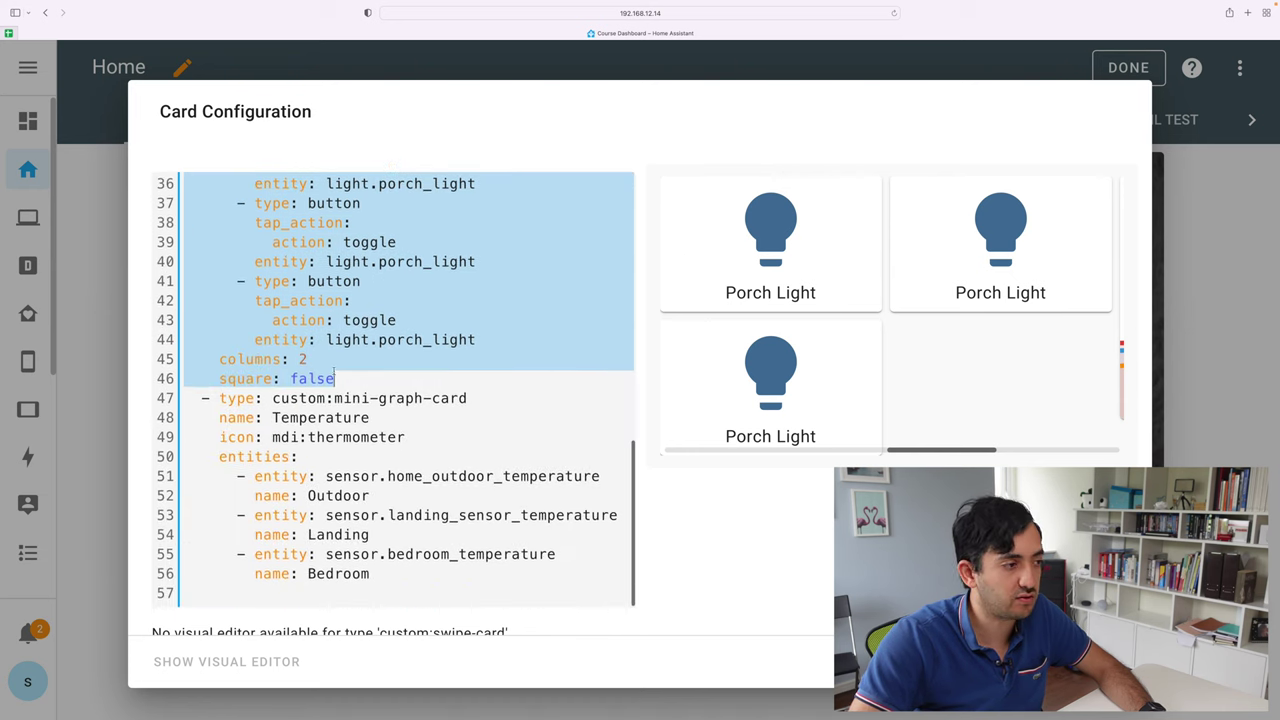
- Examine the custom:mini-graph-card Temperature entry with its preview, and try the finished swipe card's scrollbar on the dashboard
drag(204, 398, 422, 586)
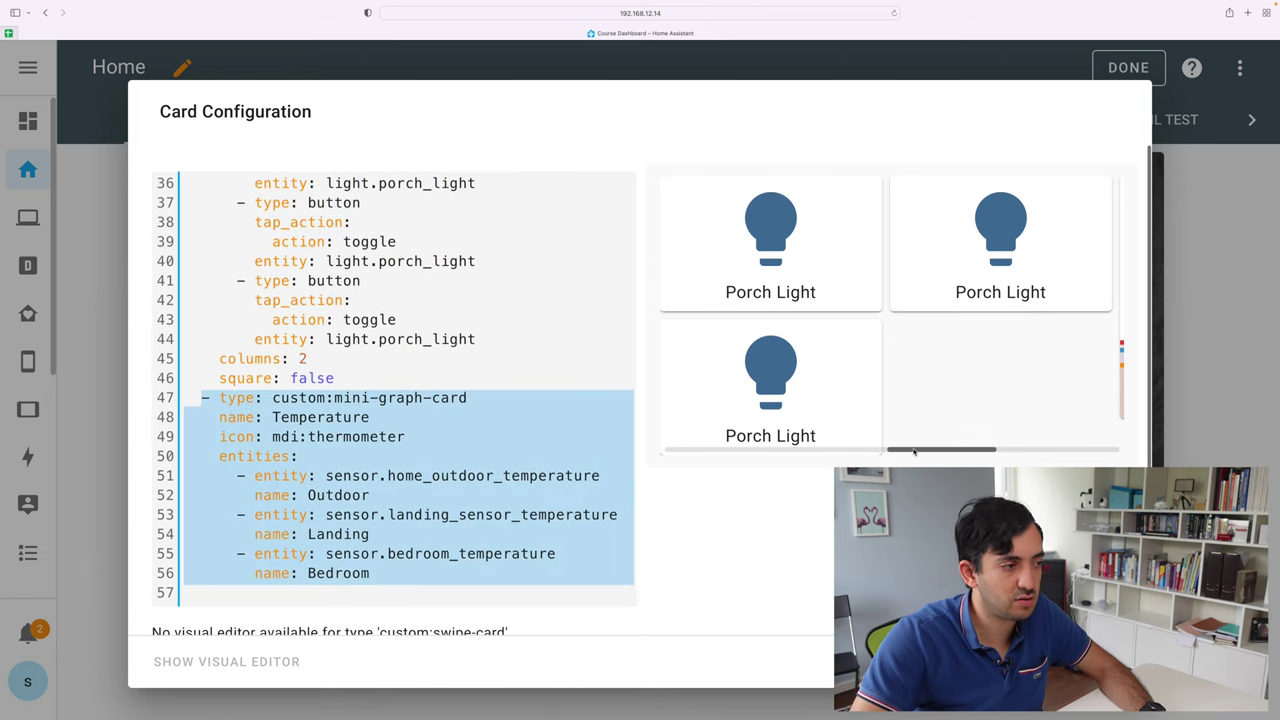
drag(913, 451, 1024, 451)
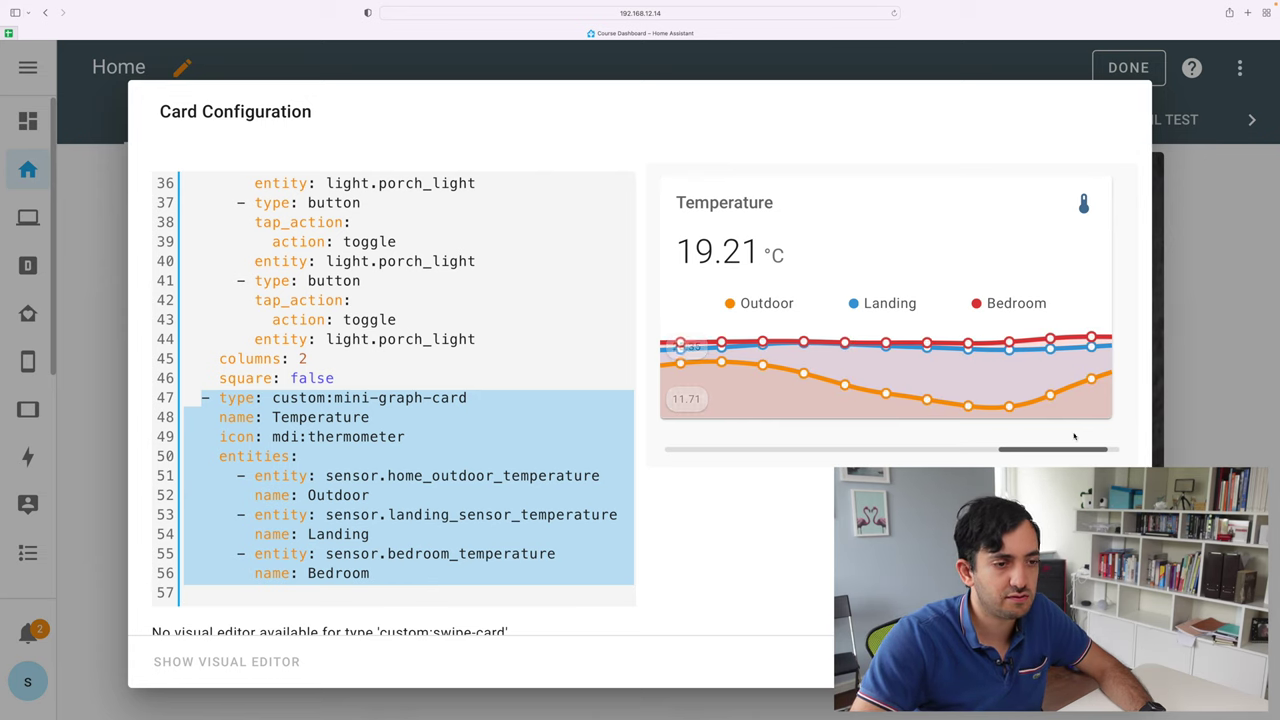
drag(1060, 451, 735, 455)
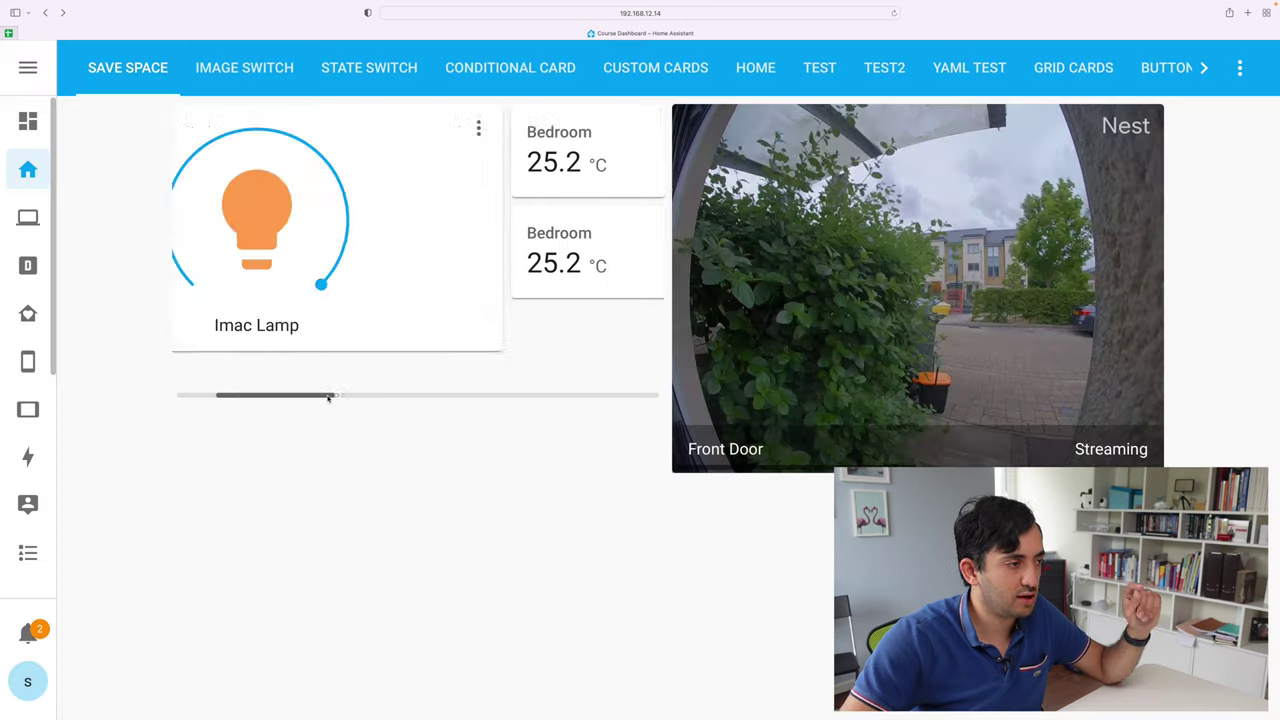
drag(328, 397, 408, 397)
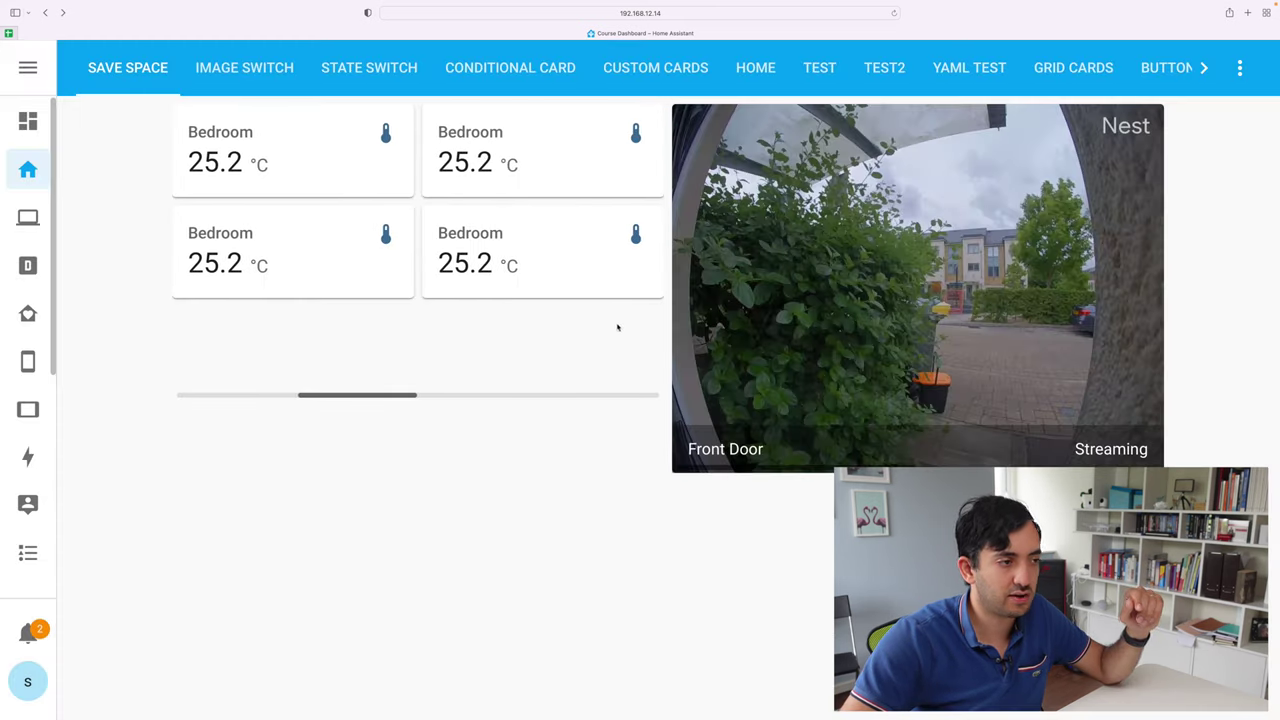
drag(383, 394, 259, 397)
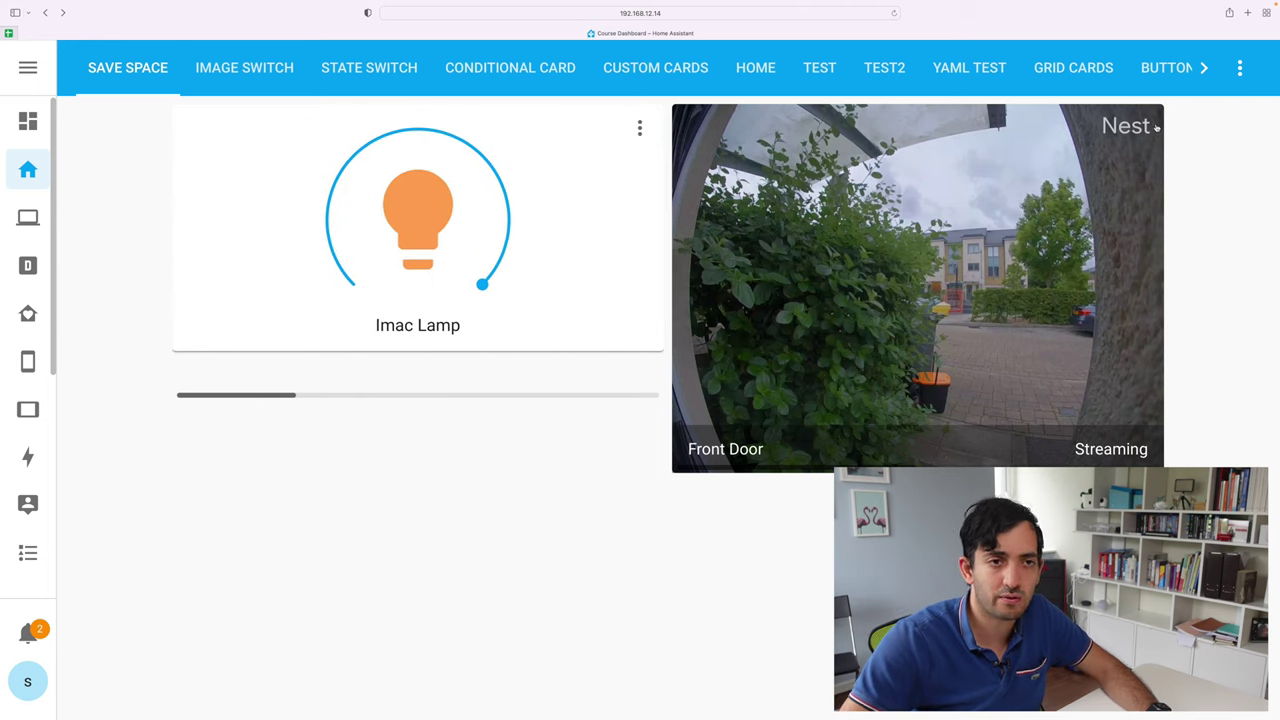
- Put the dashboard into edit mode and open the camera swipe card's configuration
click(1240, 68)
click(1200, 123)
click(775, 409)
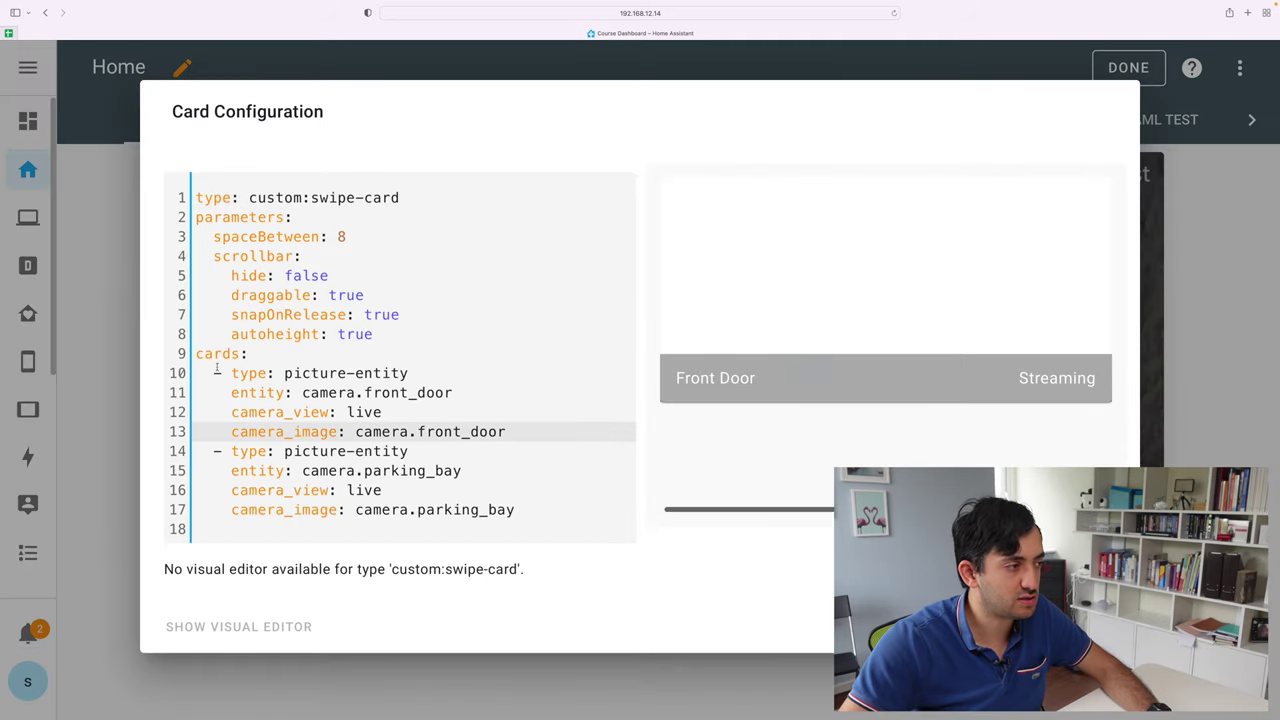
- Review the front door and parking bay picture-entity entries in the camera swipe card's code
drag(214, 372, 540, 426)
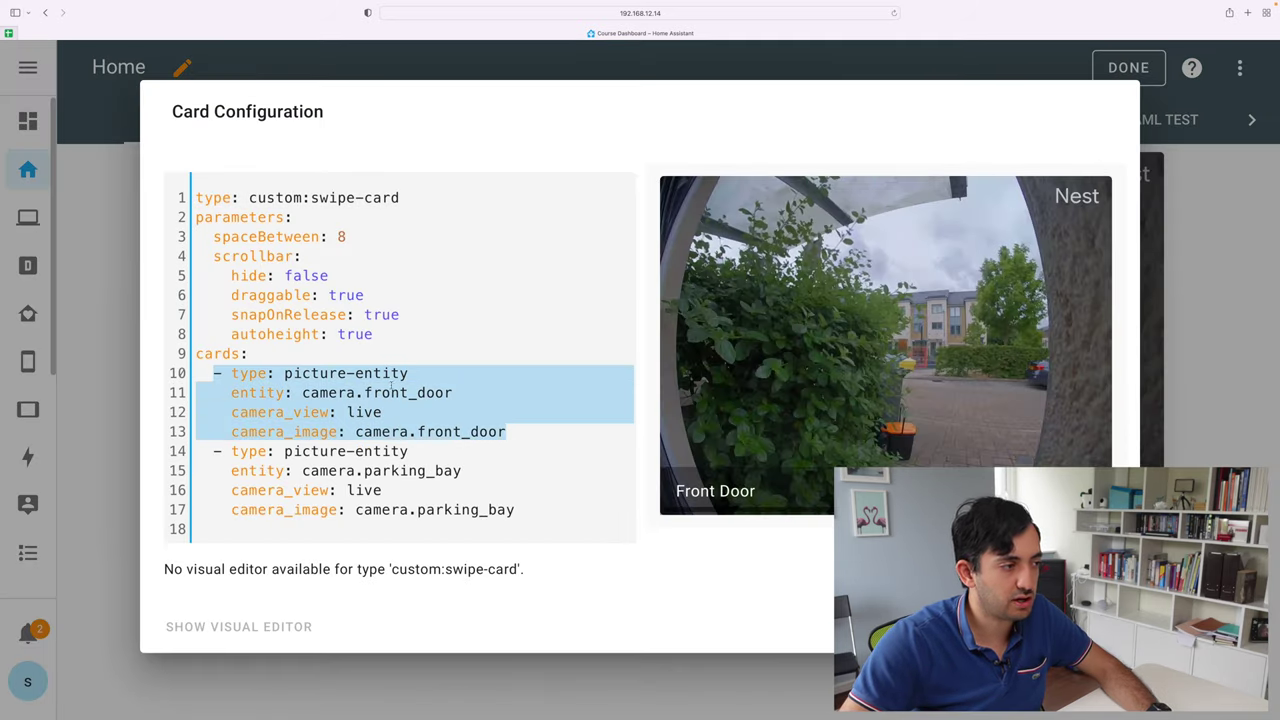
drag(283, 451, 554, 511)
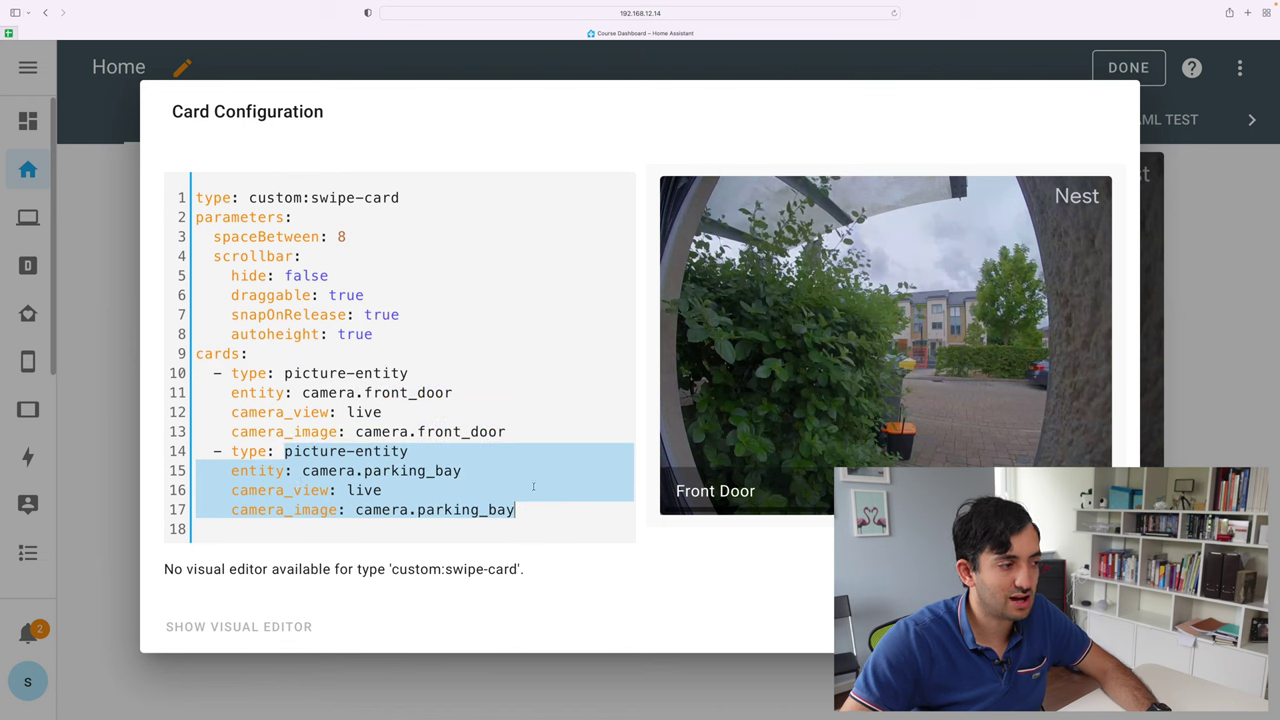
click(437, 393)
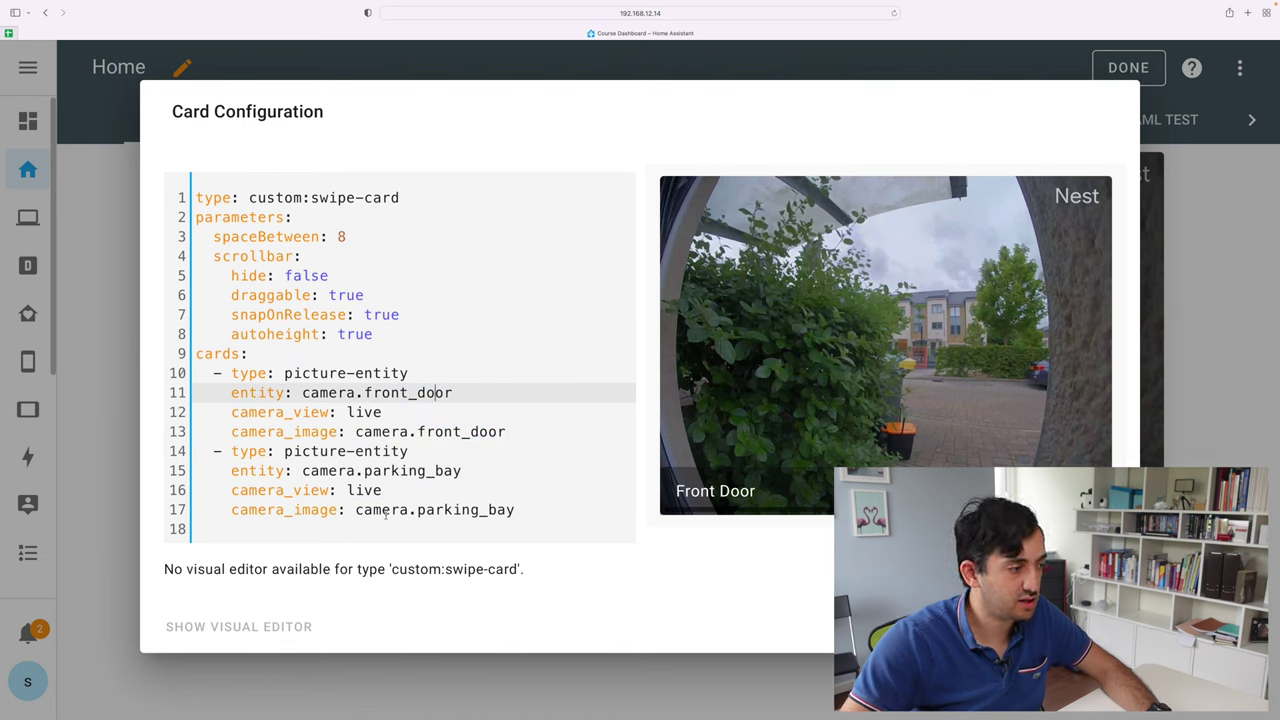
drag(355, 510, 514, 514)
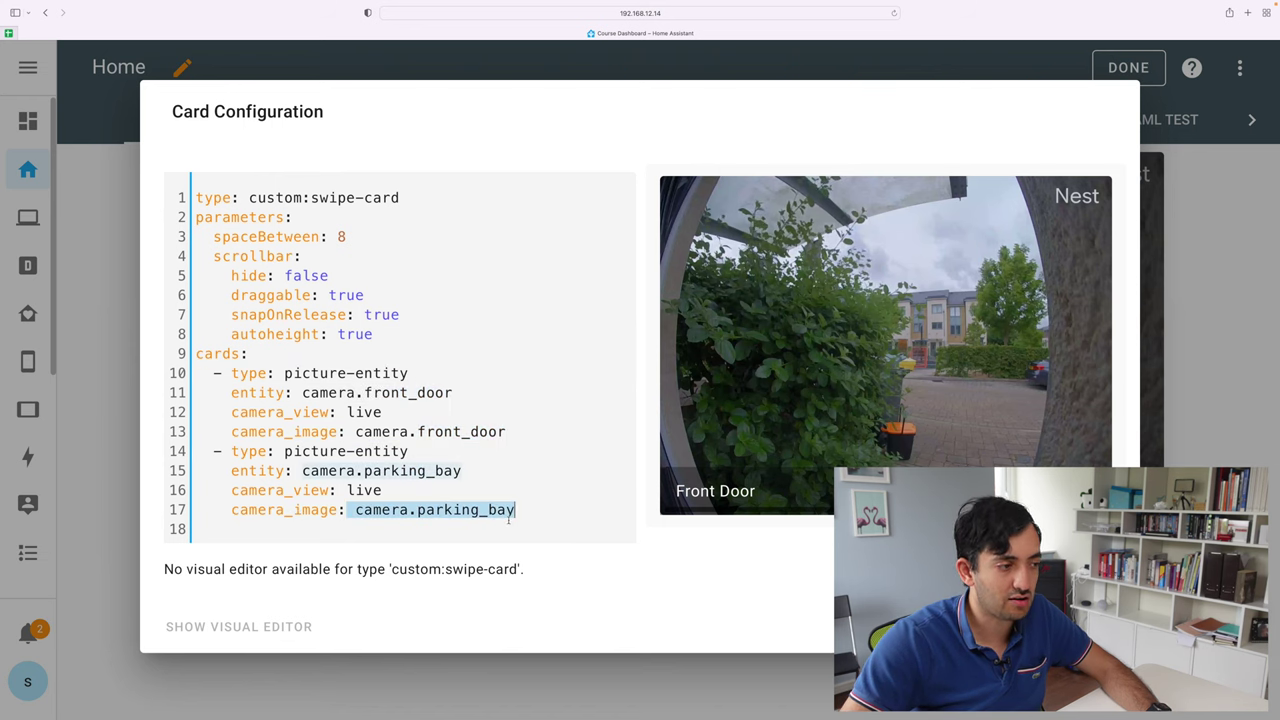
click(509, 519)
- Duplicate the camera.parking_bay picture-entity block as a third entry at the end of the cards list
drag(515, 512, 26, 463)
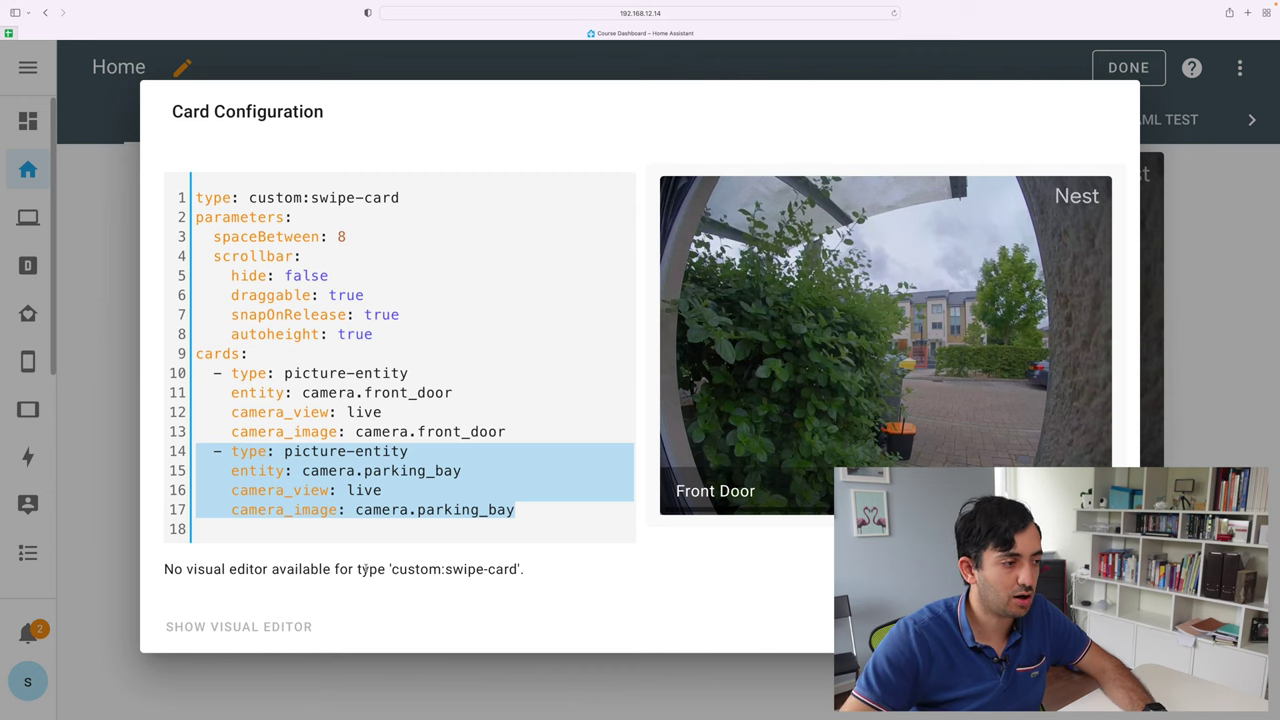
click(548, 505)
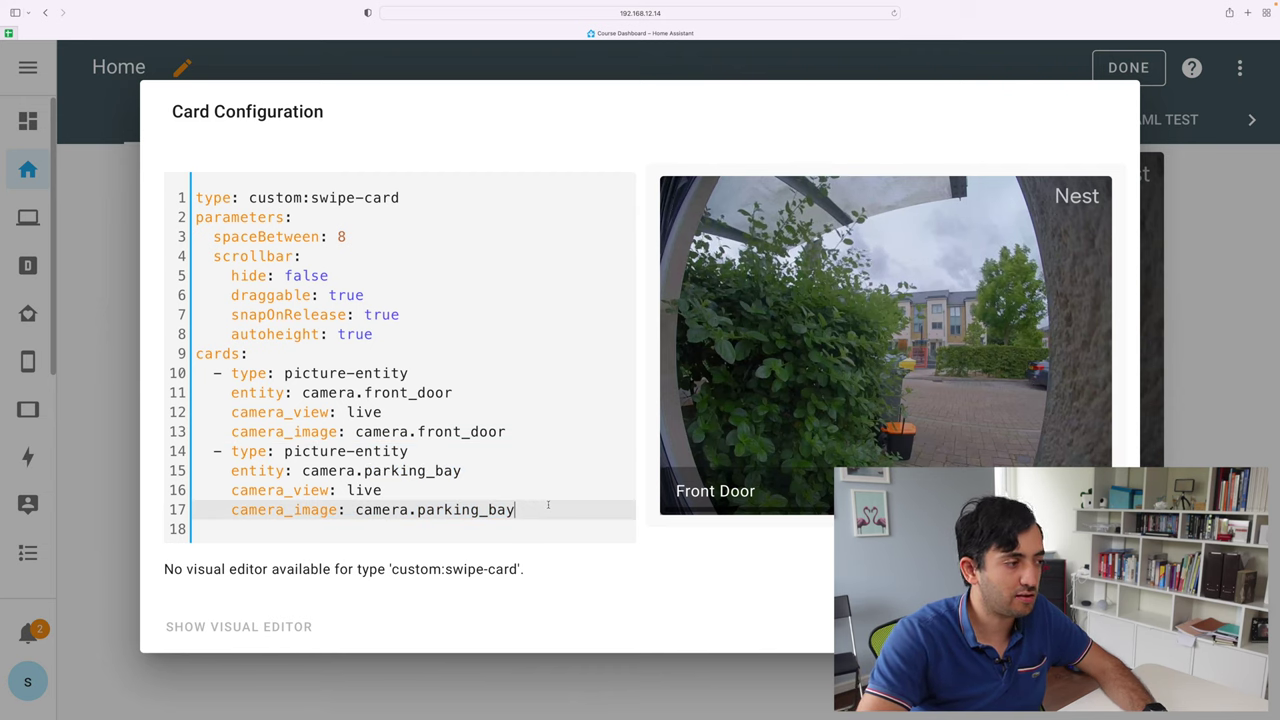
key(Return)
text(- type: picture-entity     entity: camera.parking_bay     camera_view: live     camera_image: camera.parking_bay)
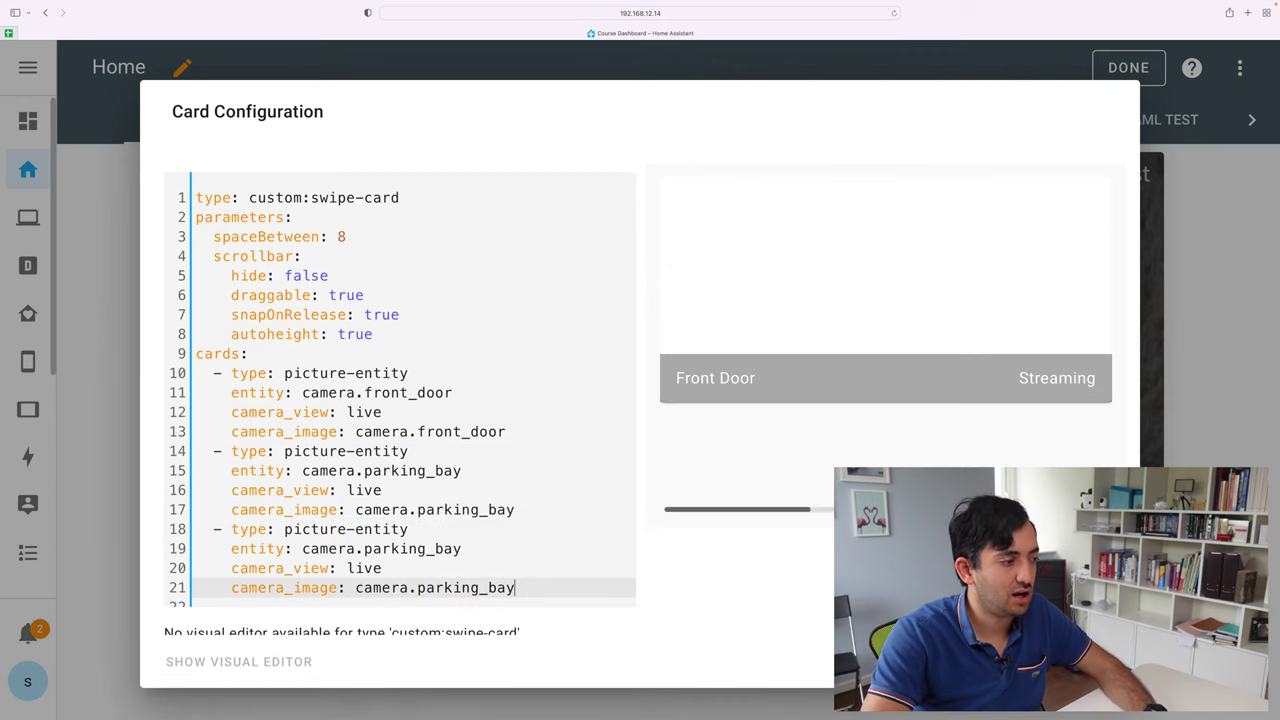
click(410, 548)
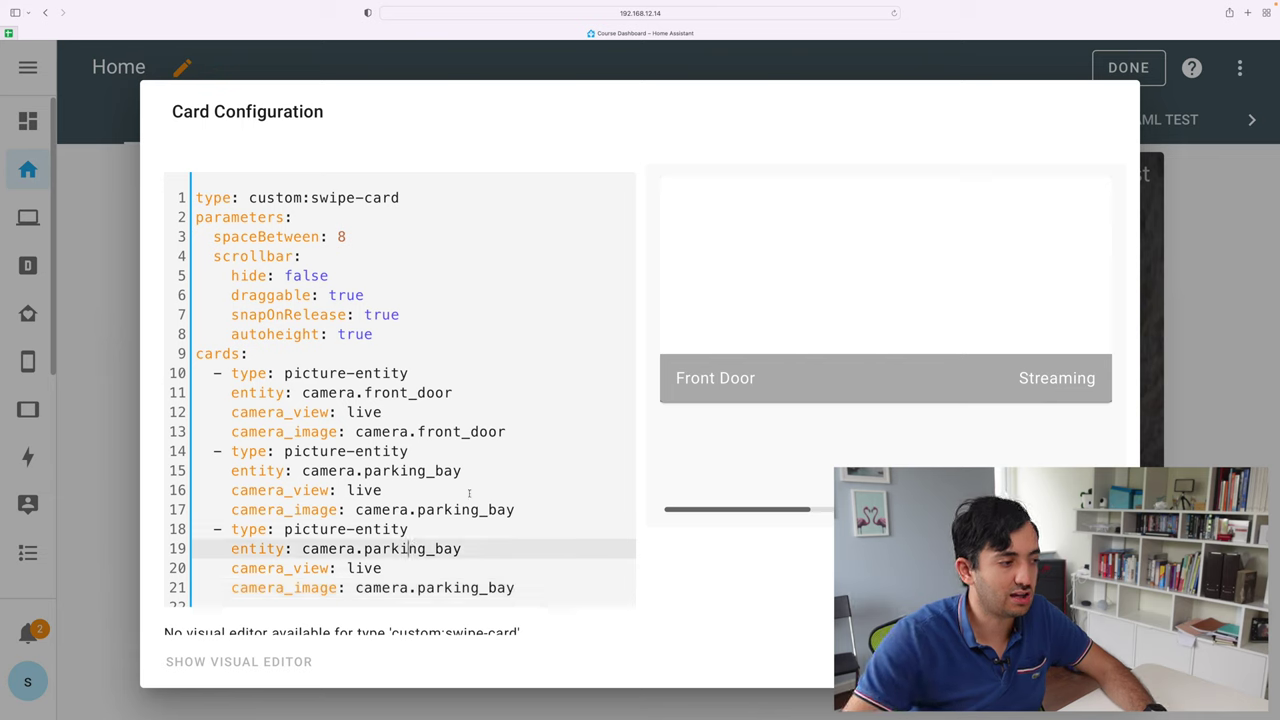
- Remove parking_bay from the third entry's camera_image value and bring up the available camera entity suggestions
click(503, 515)
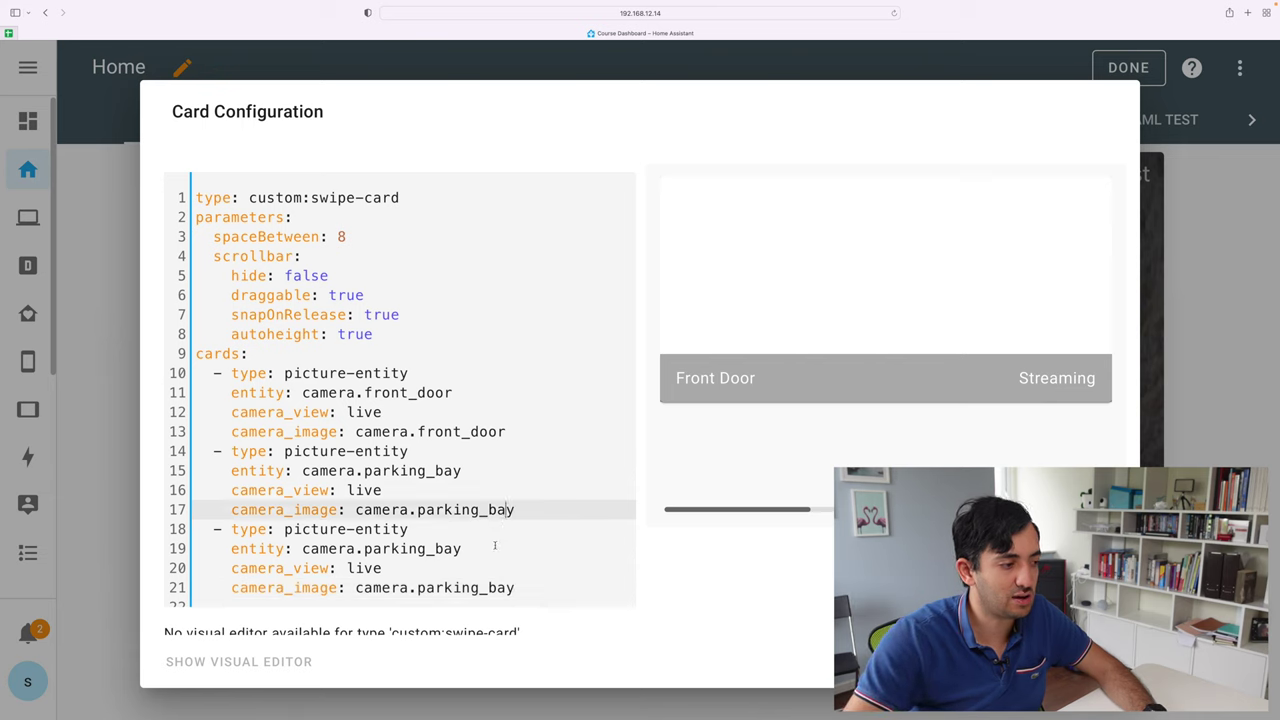
click(497, 545)
double_click(548, 589)
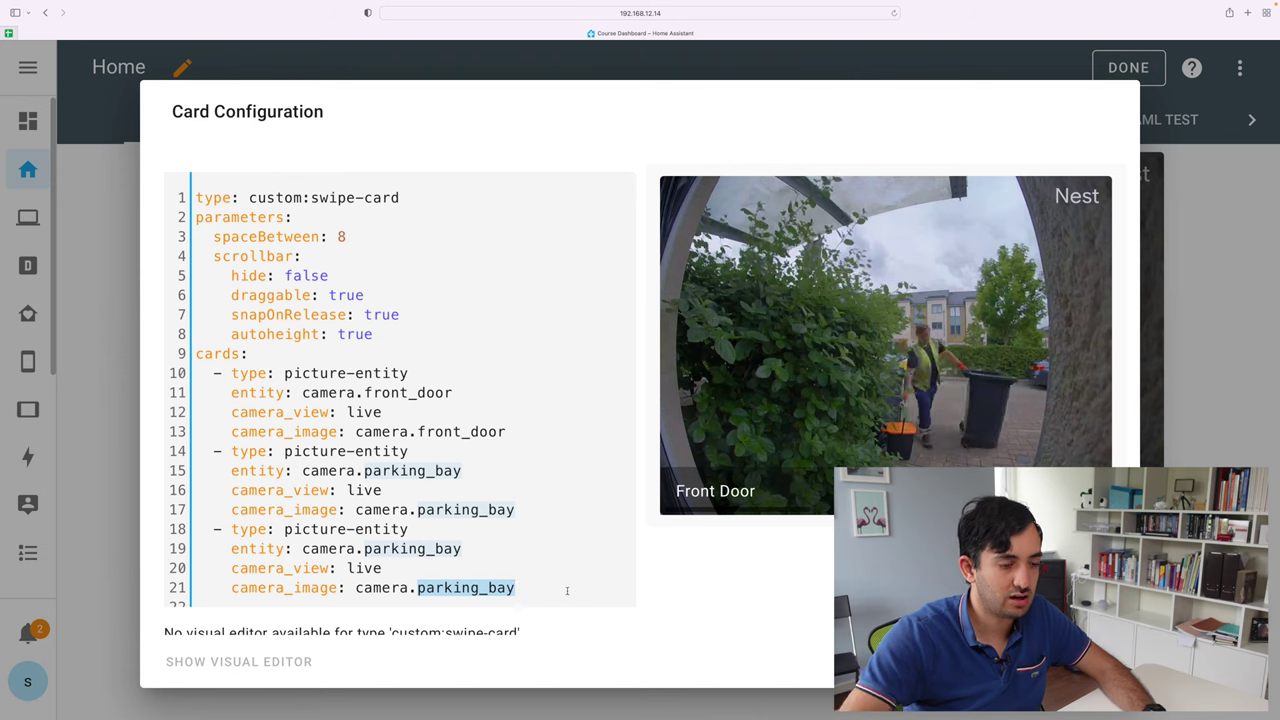
key(BackSpace)
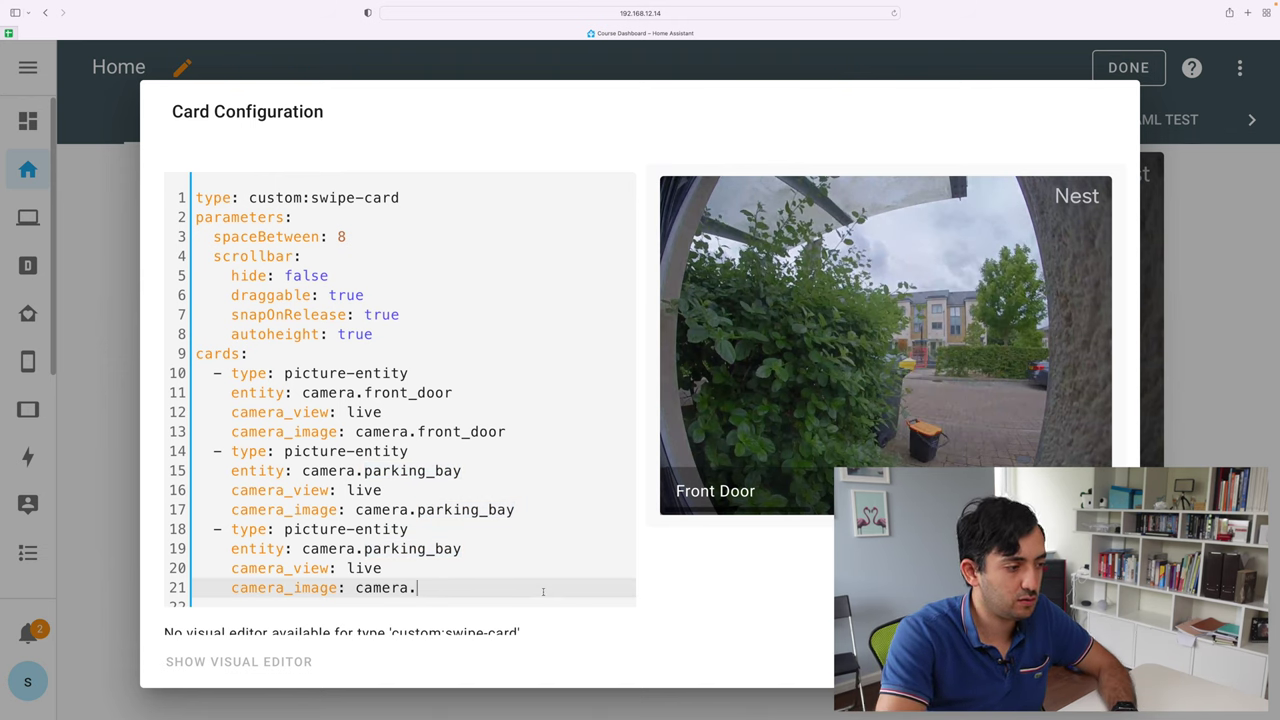
text(.)
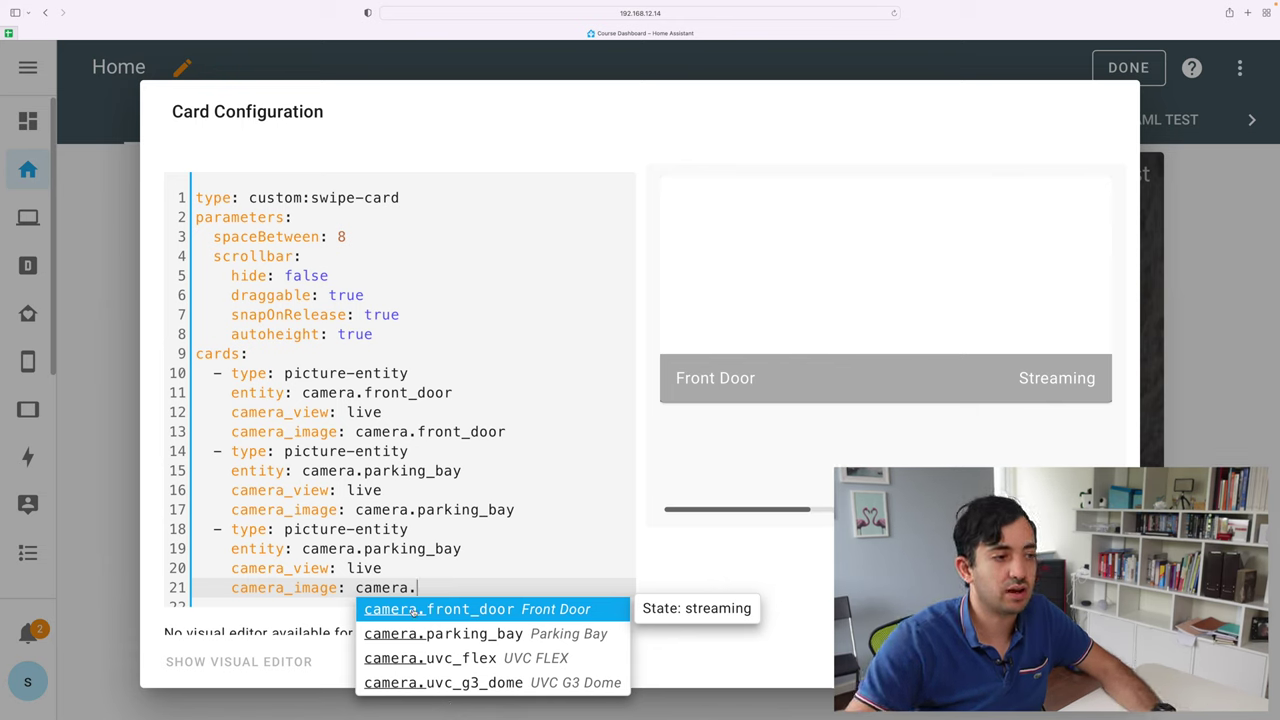
click(560, 451)
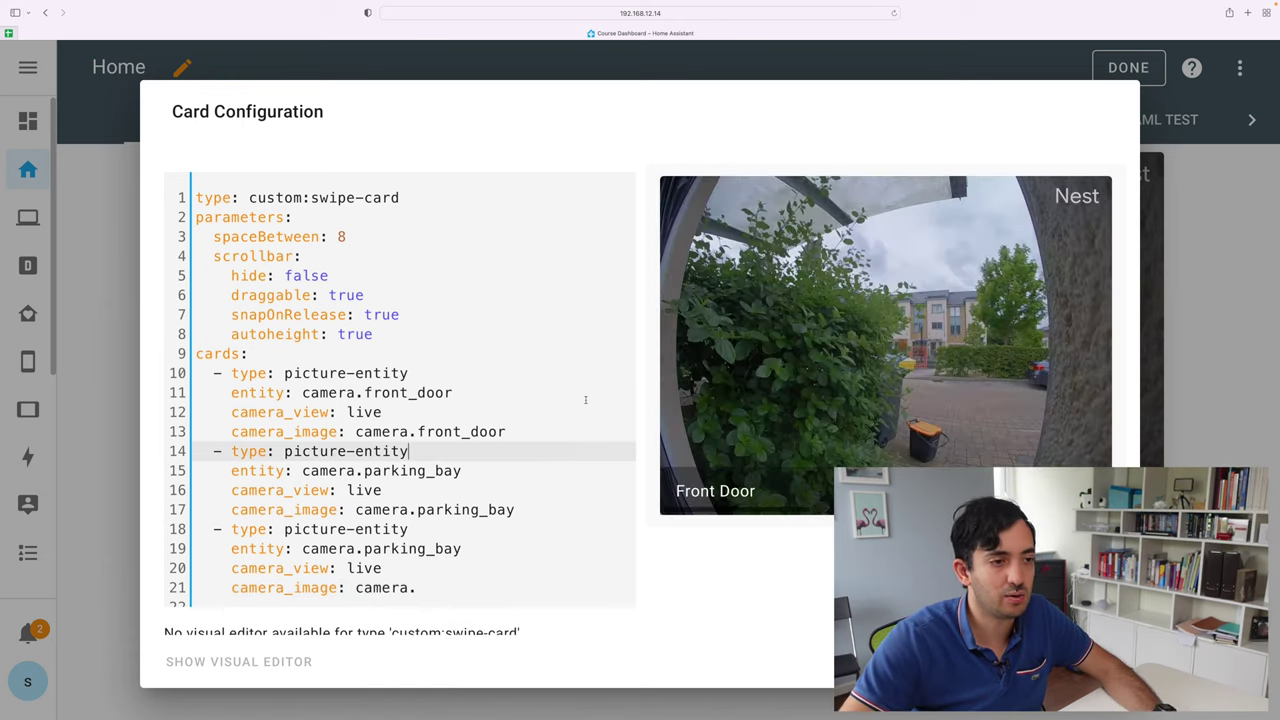
- Review the spaceBetween and scrollbar parameters of the camera swipe card, from spaceBetween through autoheight
drag(200, 236, 408, 334)
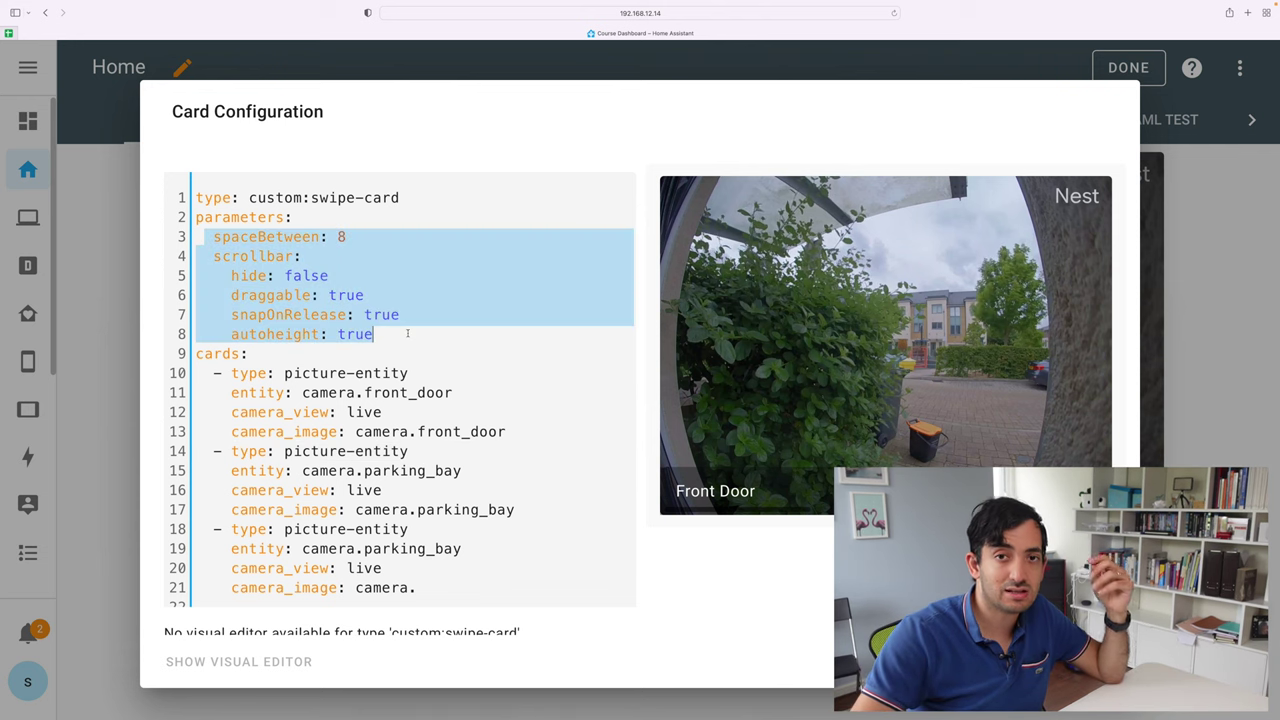
click(200, 236)
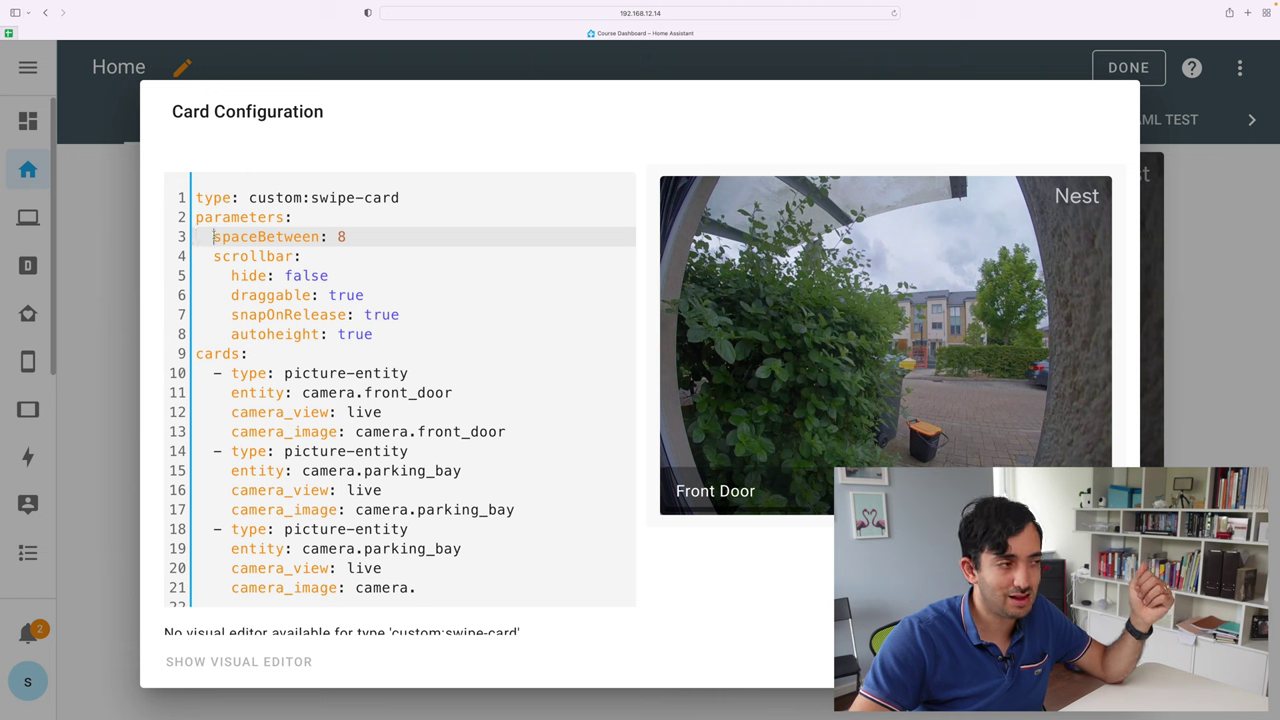
drag(211, 236, 376, 336)
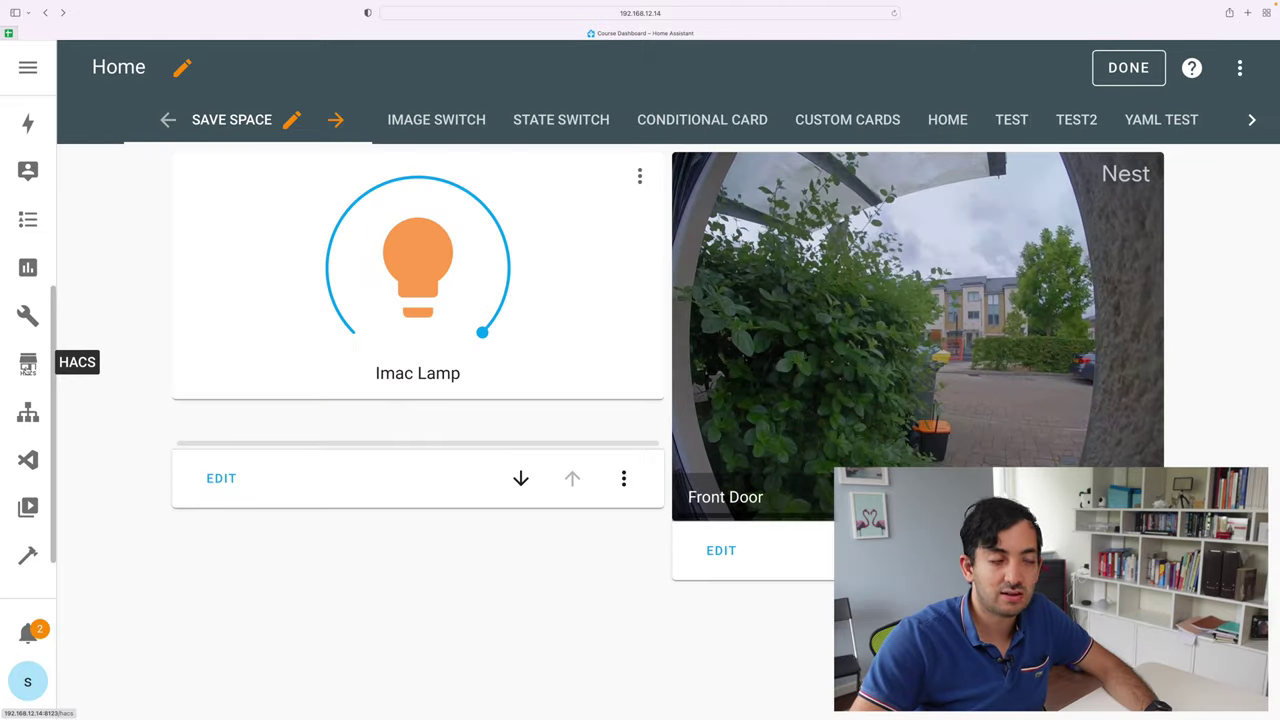
- Open the frontend repositories in HACS and search them for the Swipe Card
click(28, 364)
click(537, 453)
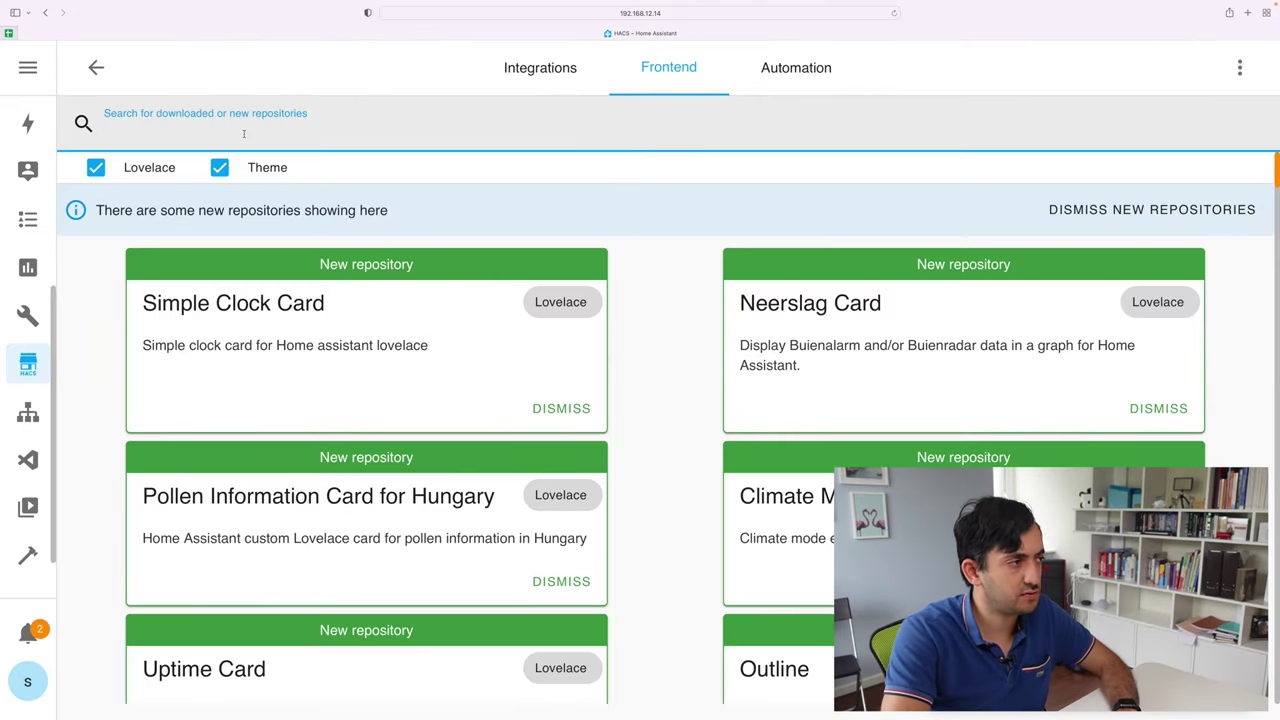
text(swi)
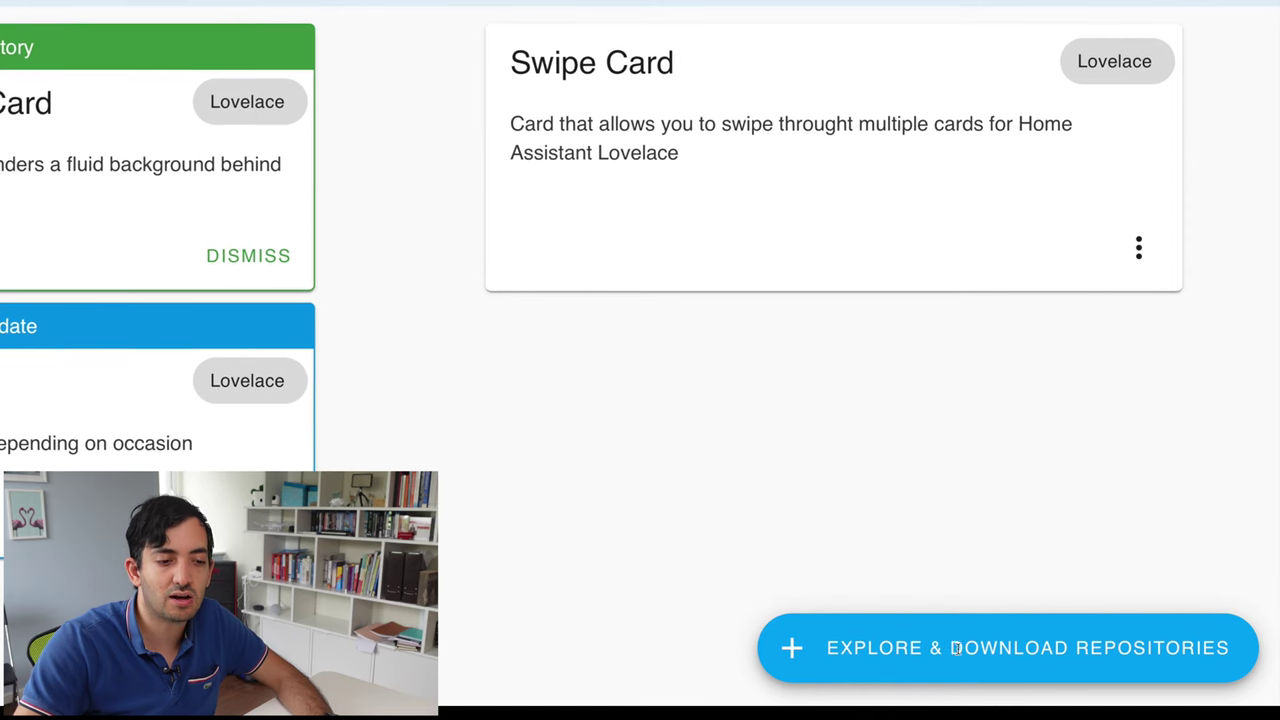
text(mming)
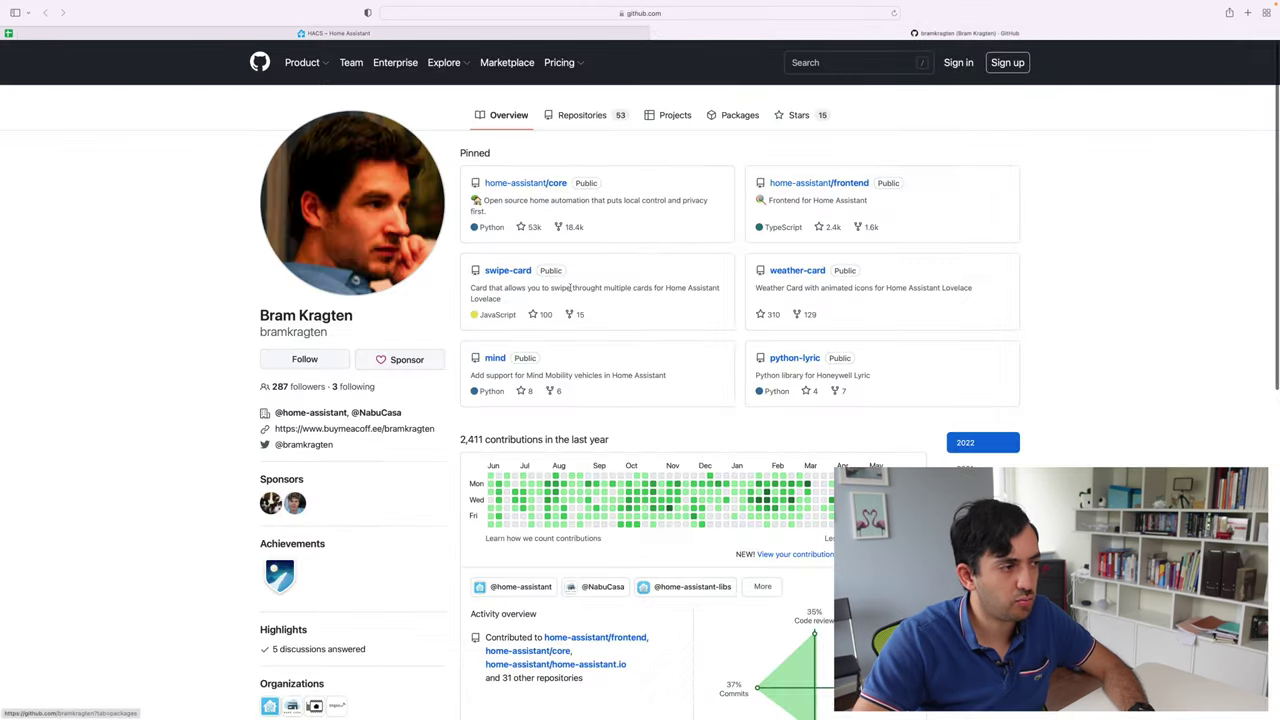
- Open the swipe-card repository on GitHub and read the installation and configuration sections of its README
click(582, 115)
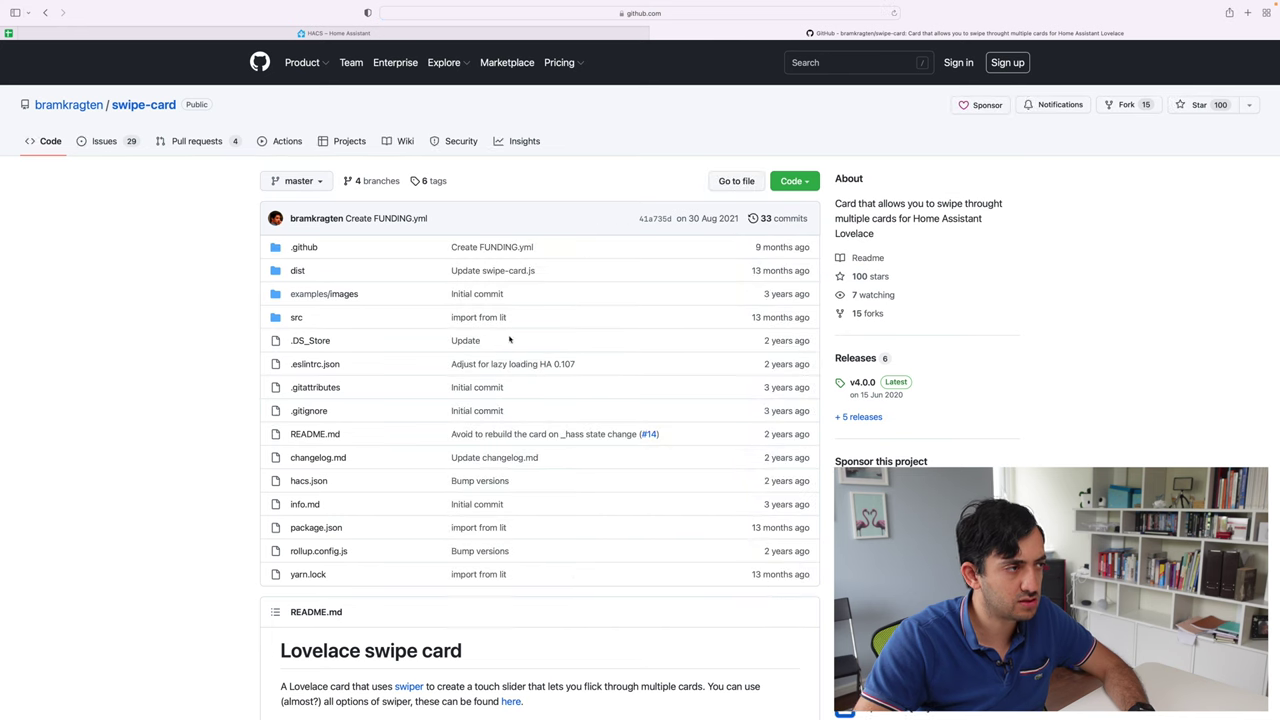
scroll(483, 249, down, 15)
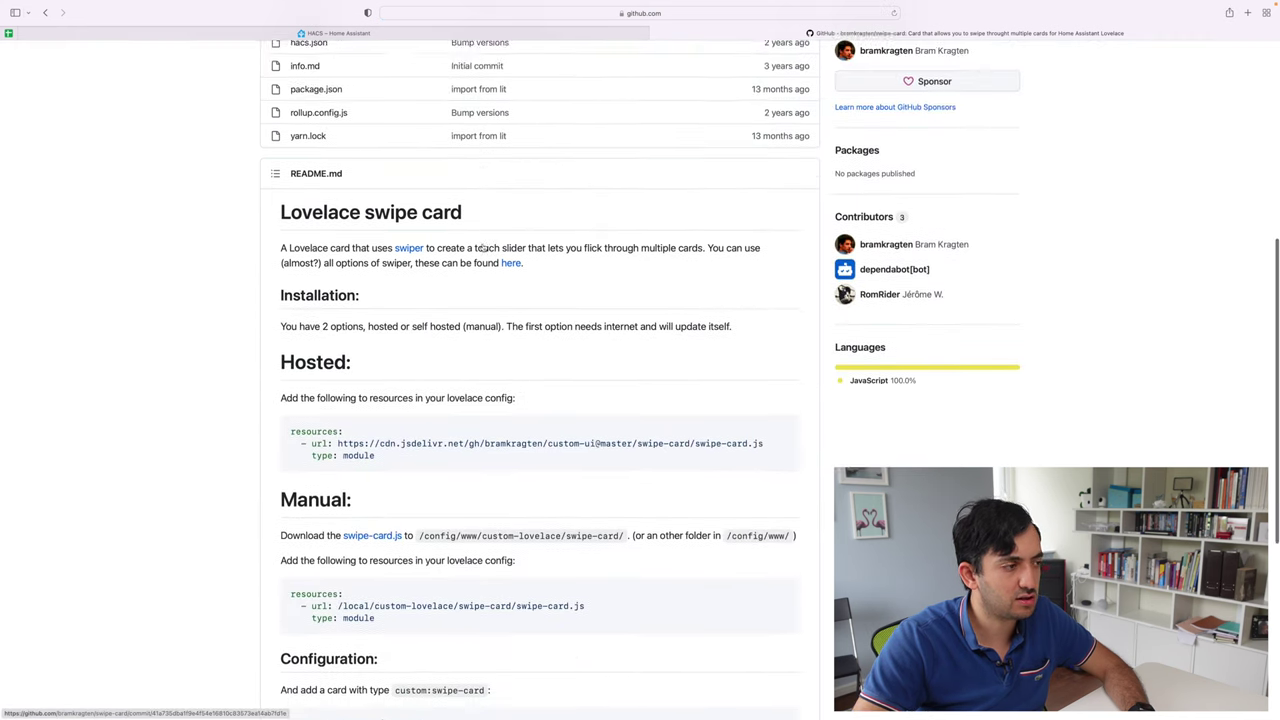
scroll(483, 249, down, 1)
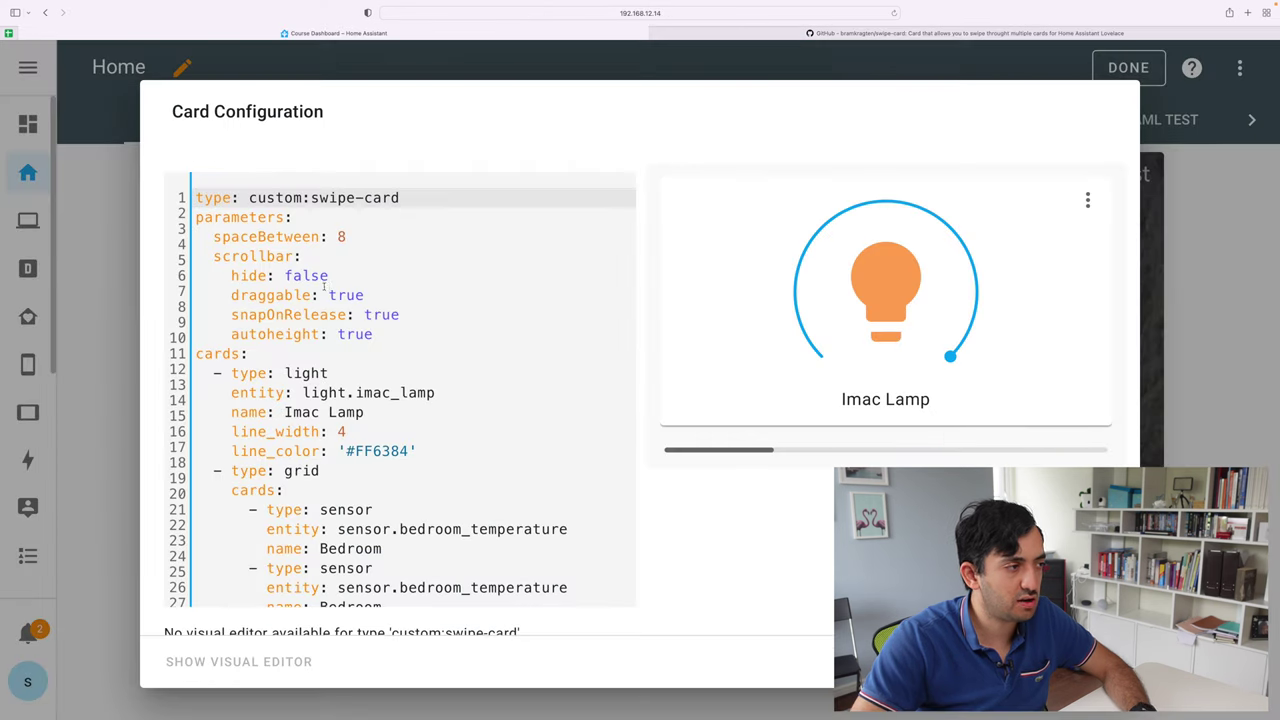
- Set the scrollbar's hide parameter to true in the Imac Lamp swipe card, save the card and finish editing the dashboard
click(300, 295)
double_click(302, 276)
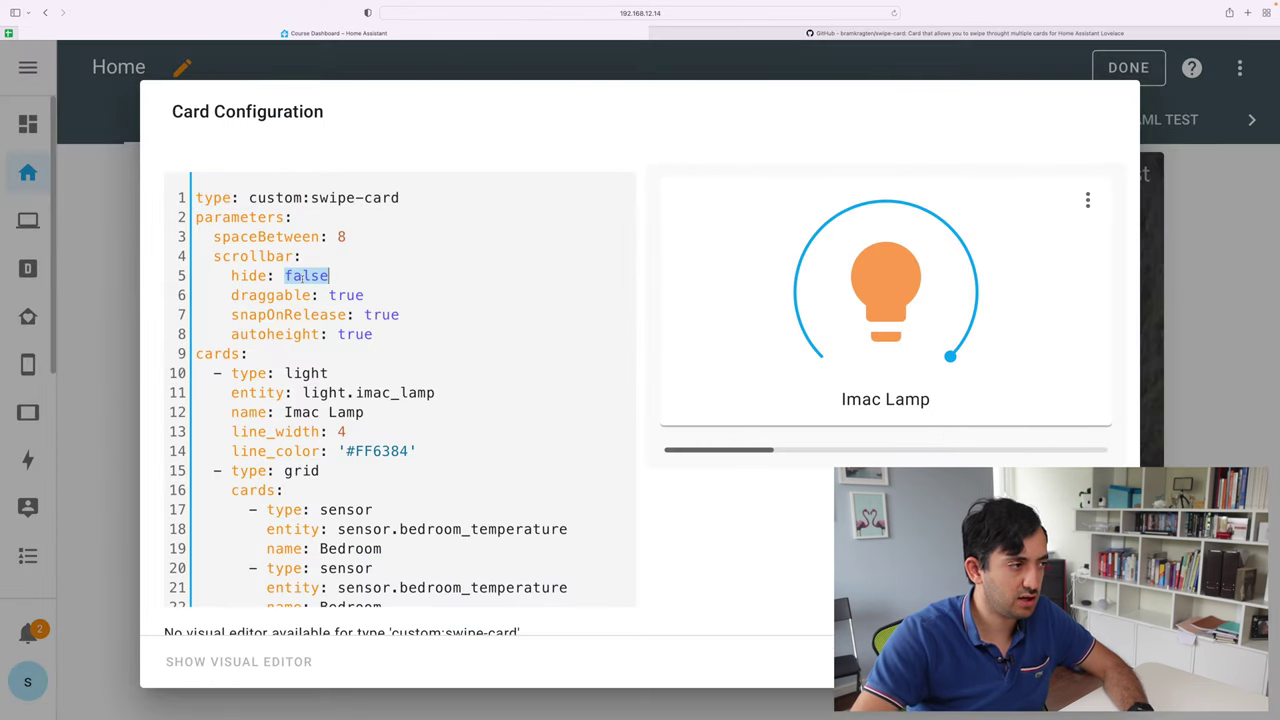
text(tru)
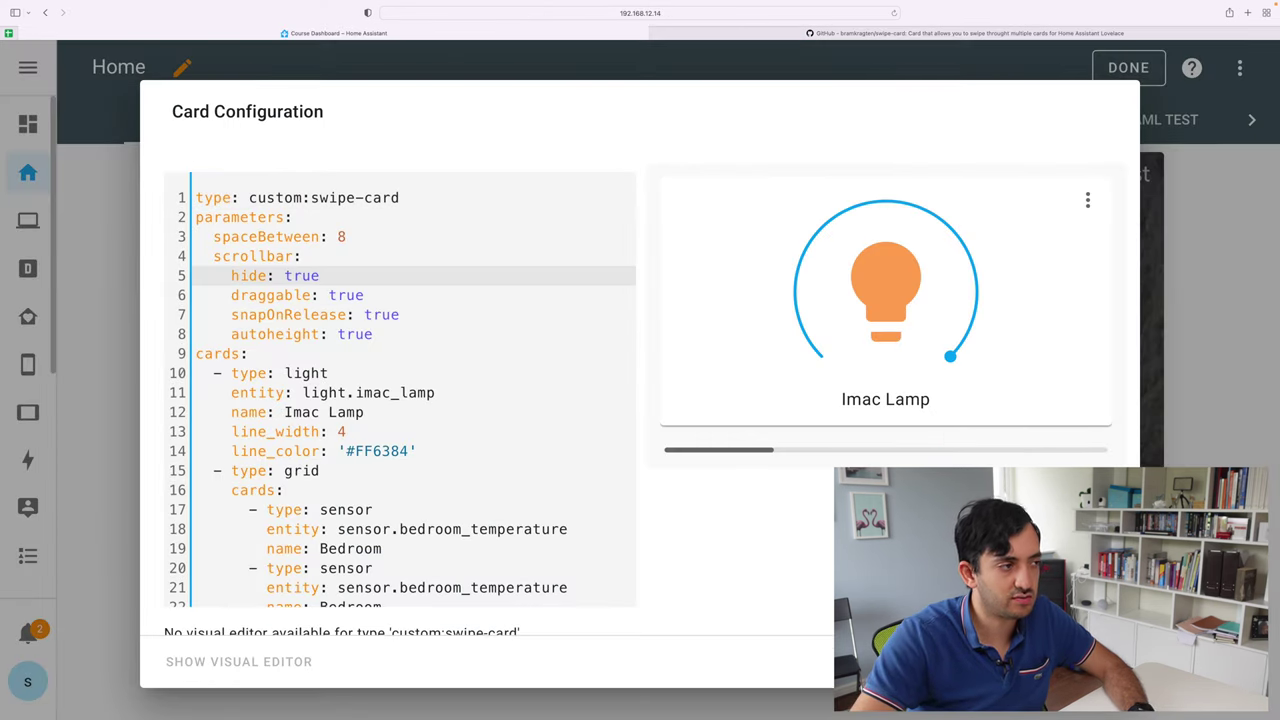
click(346, 295)
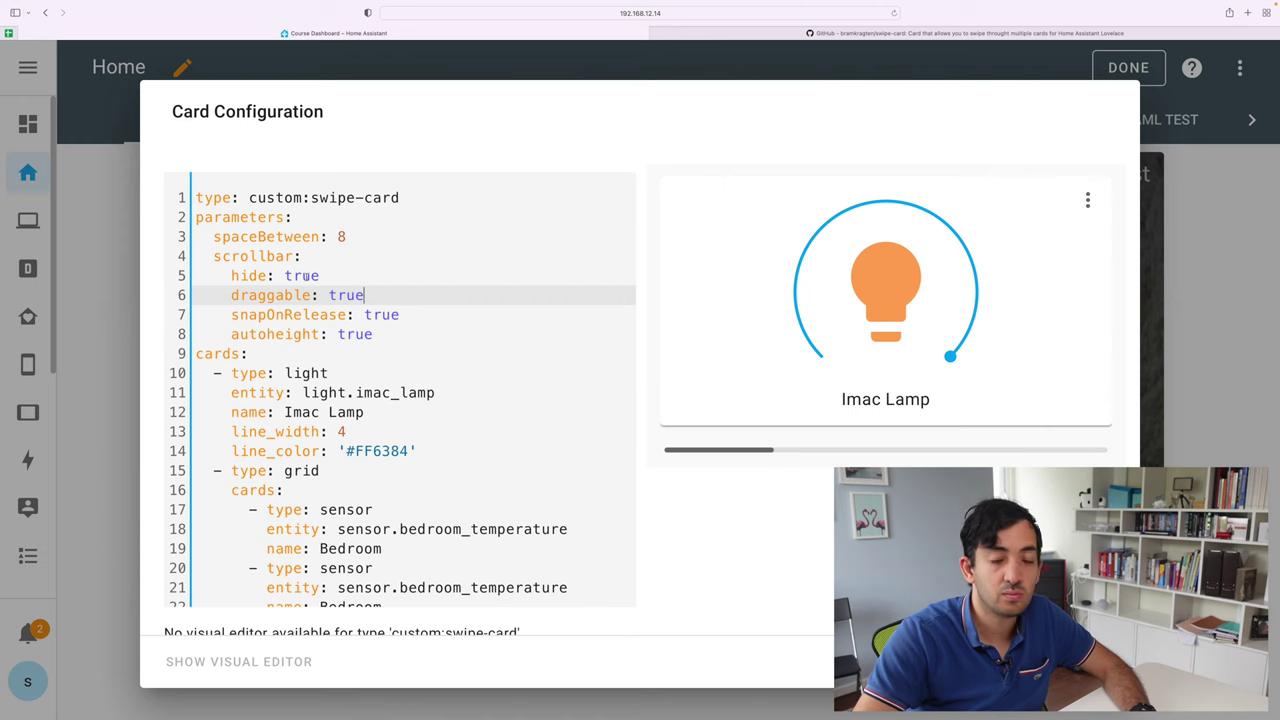
click(1100, 662)
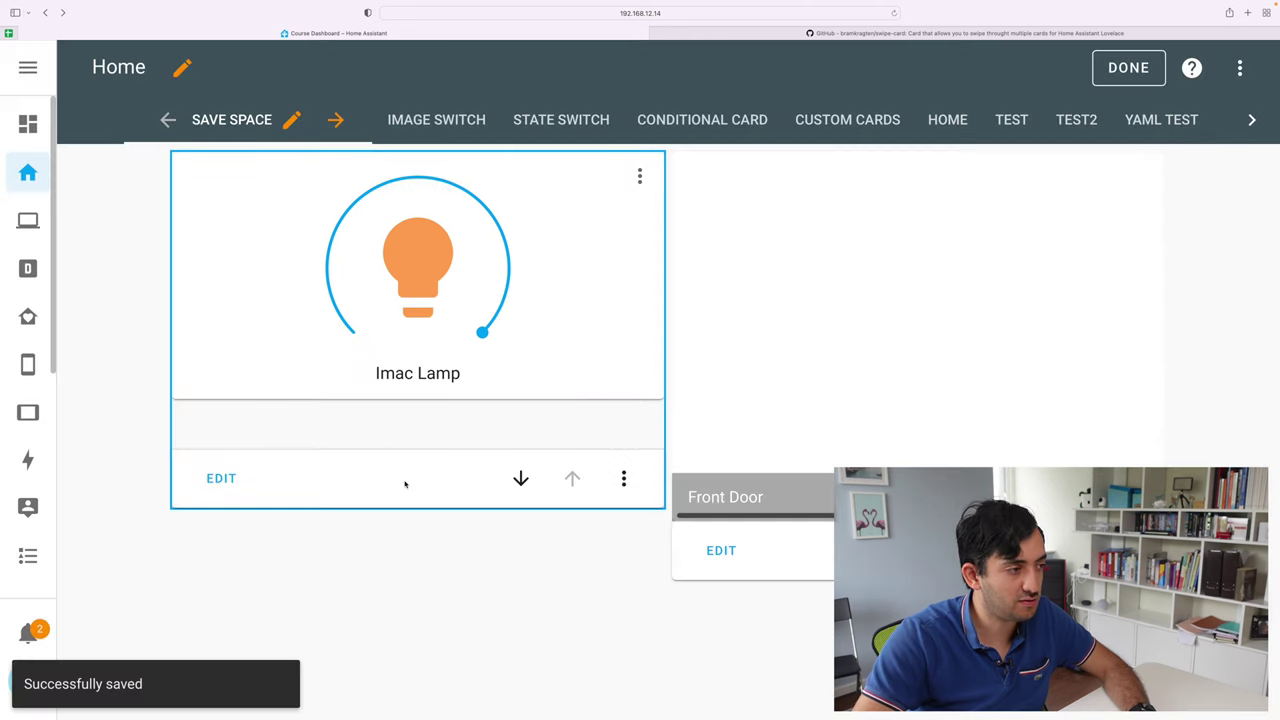
click(1124, 67)
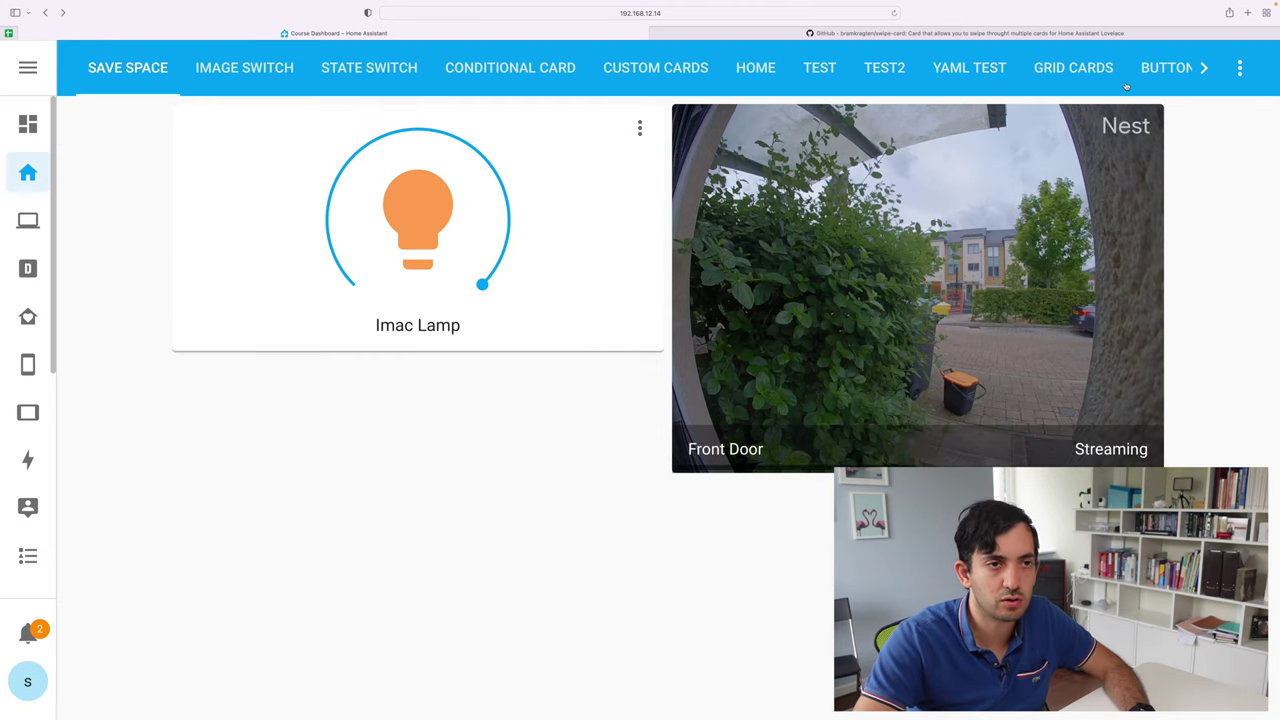
- Put the dashboard into edit mode on the Image Switch view and open the configuration of its image card
click(1236, 67)
click(1203, 134)
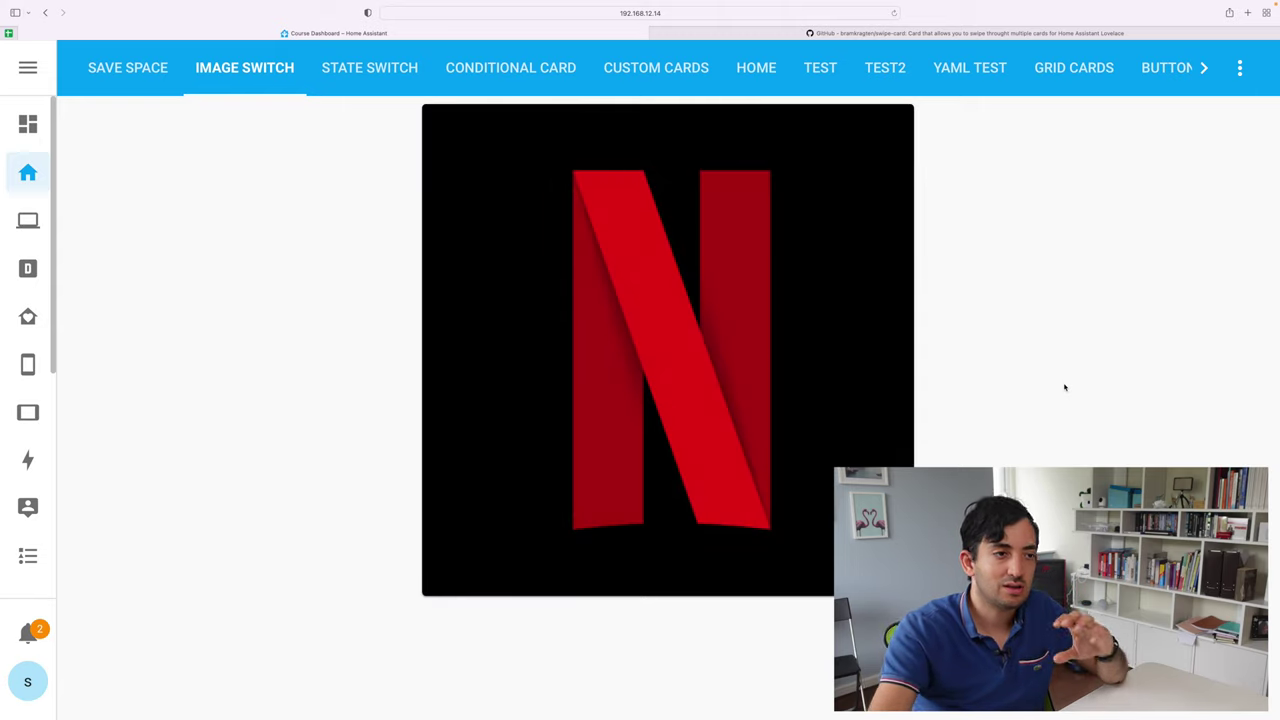
click(1242, 68)
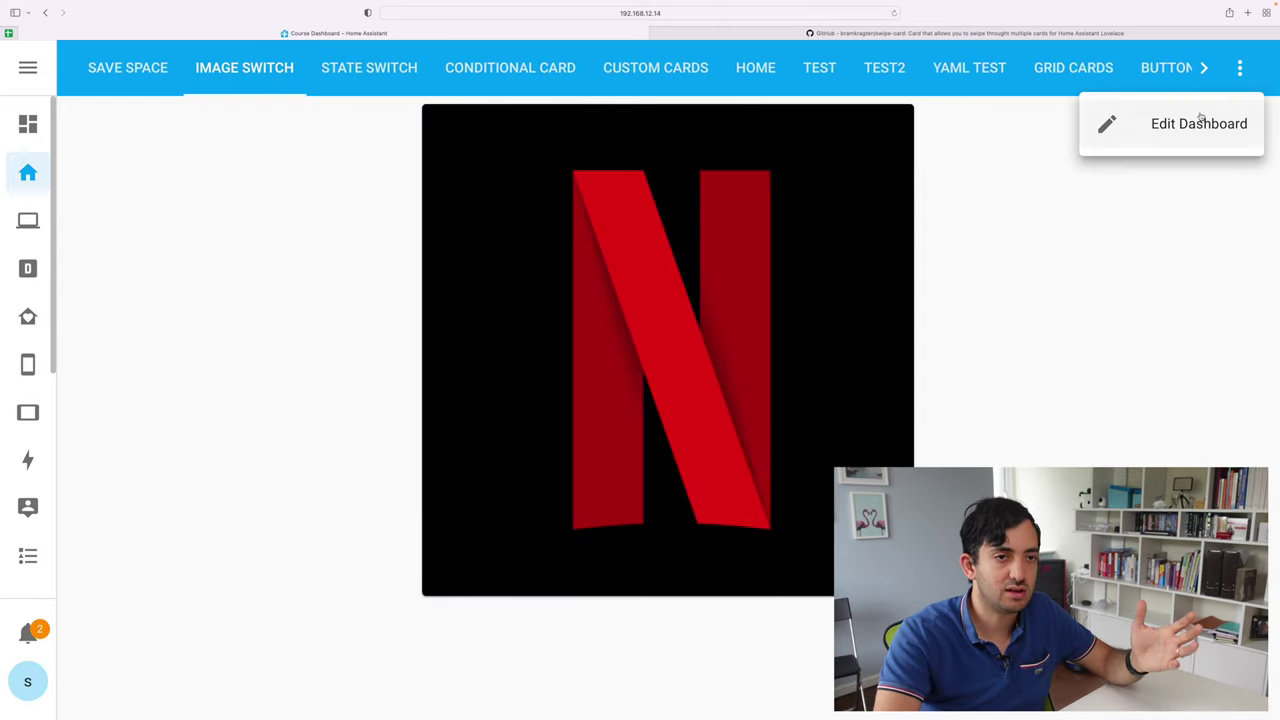
click(1200, 122)
click(471, 633)
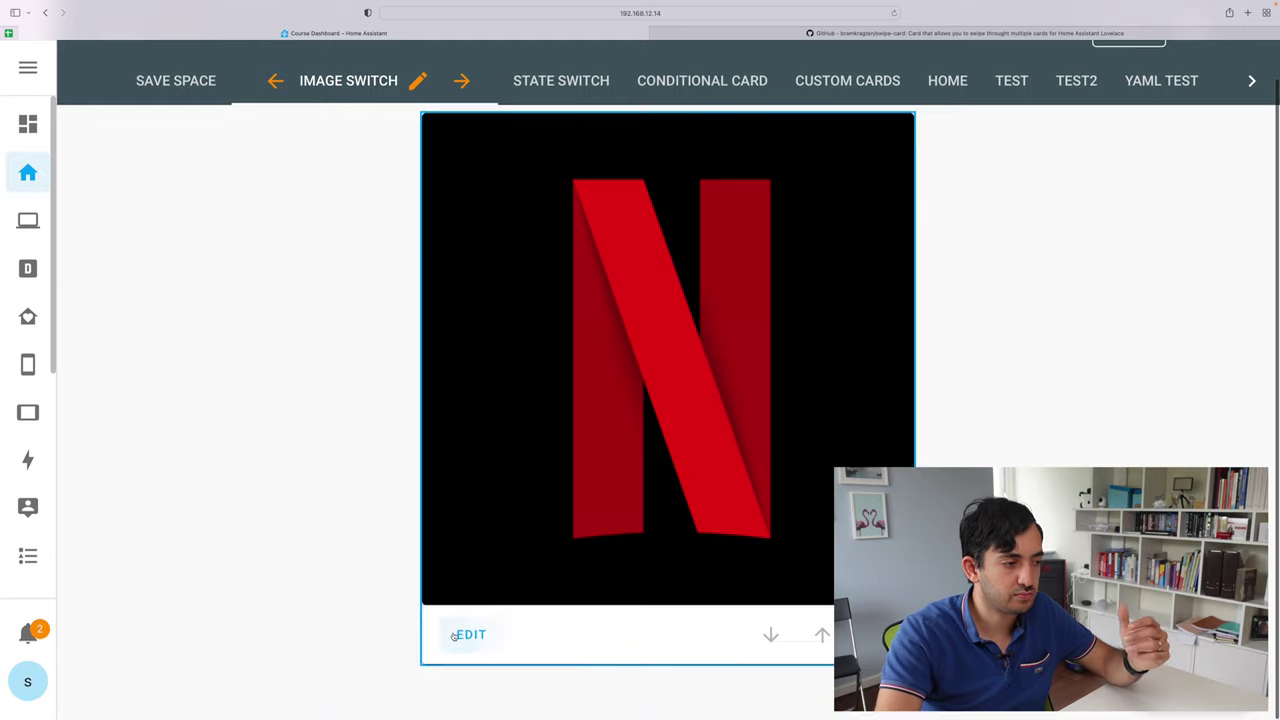
- Examine the custom:button-card type, the 1/1 aspect_ratio and the rest of the image card's code
click(463, 199)
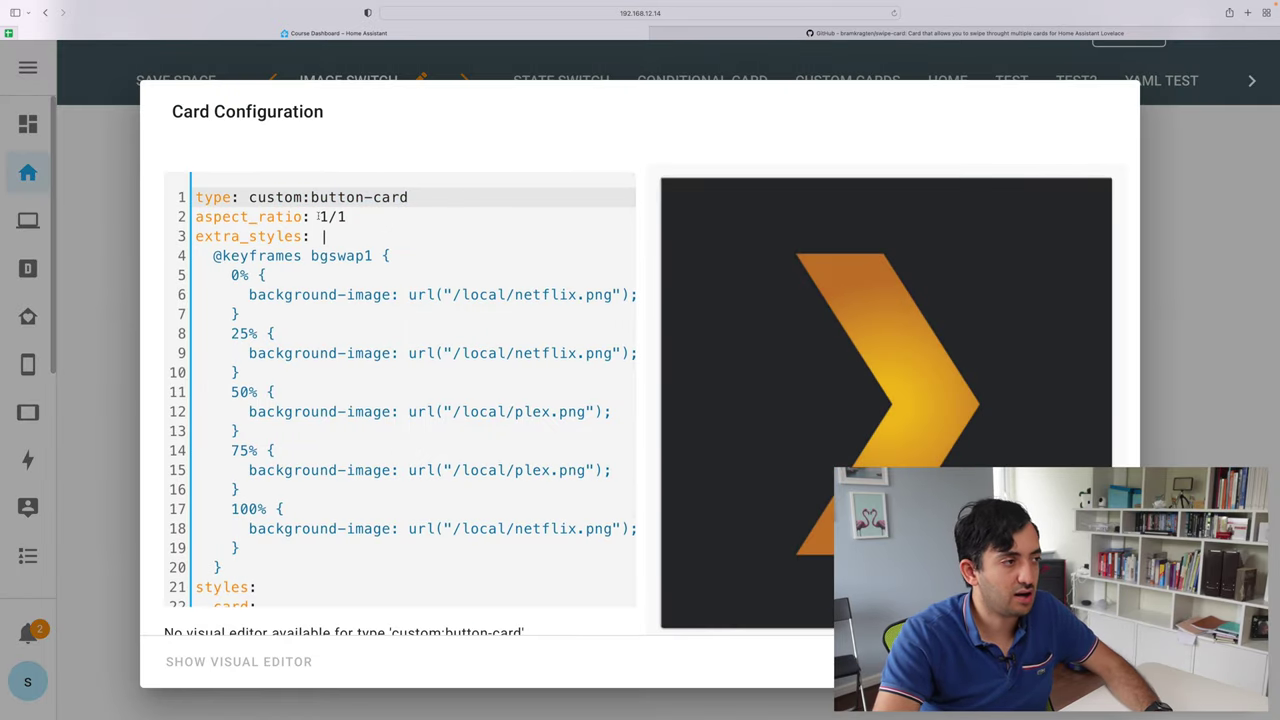
drag(320, 217, 373, 213)
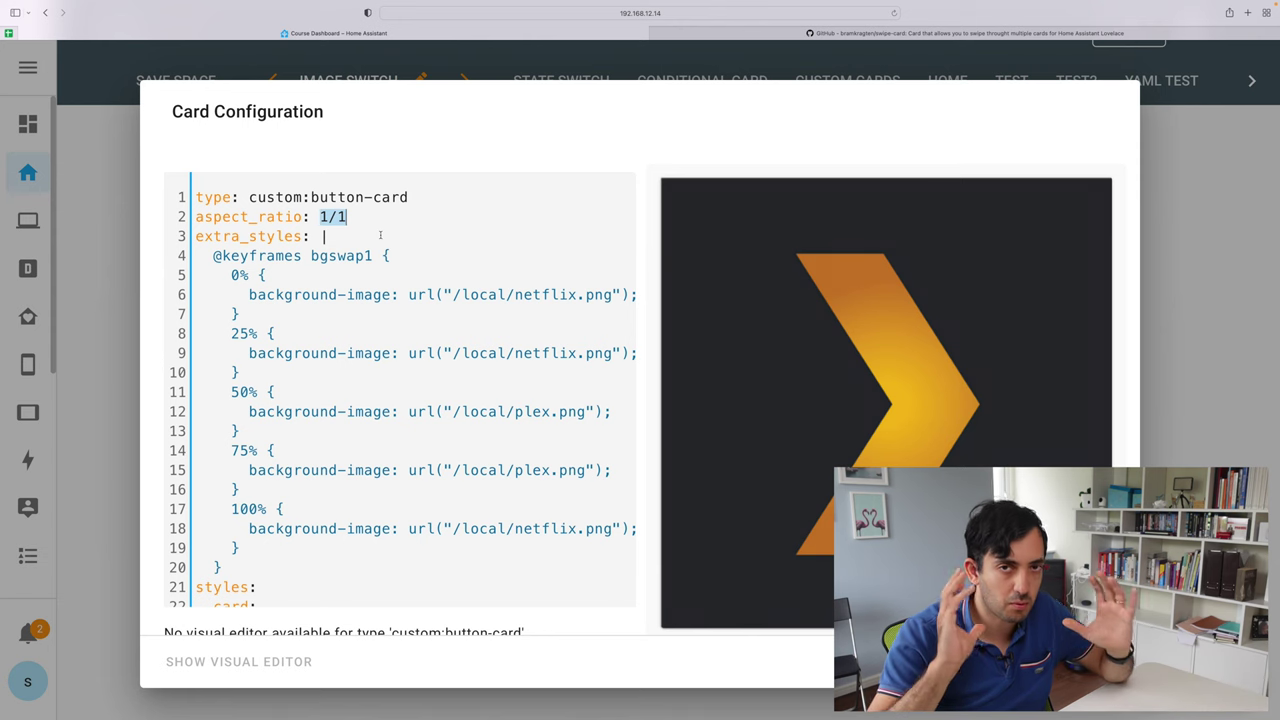
scroll(236, 205, down, 1)
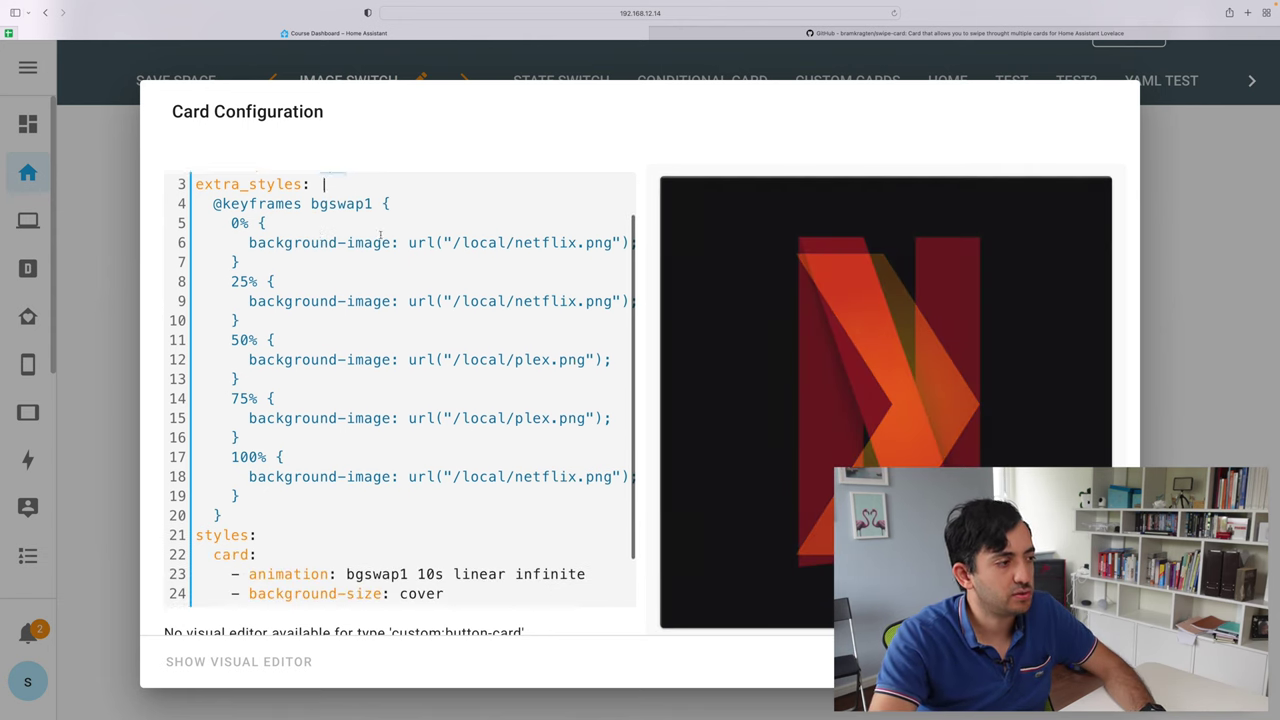
scroll(236, 205, up, 1)
- Select the whole extra_styles block, from its key to the closing brace of the bgswap1 keyframes
double_click(268, 205)
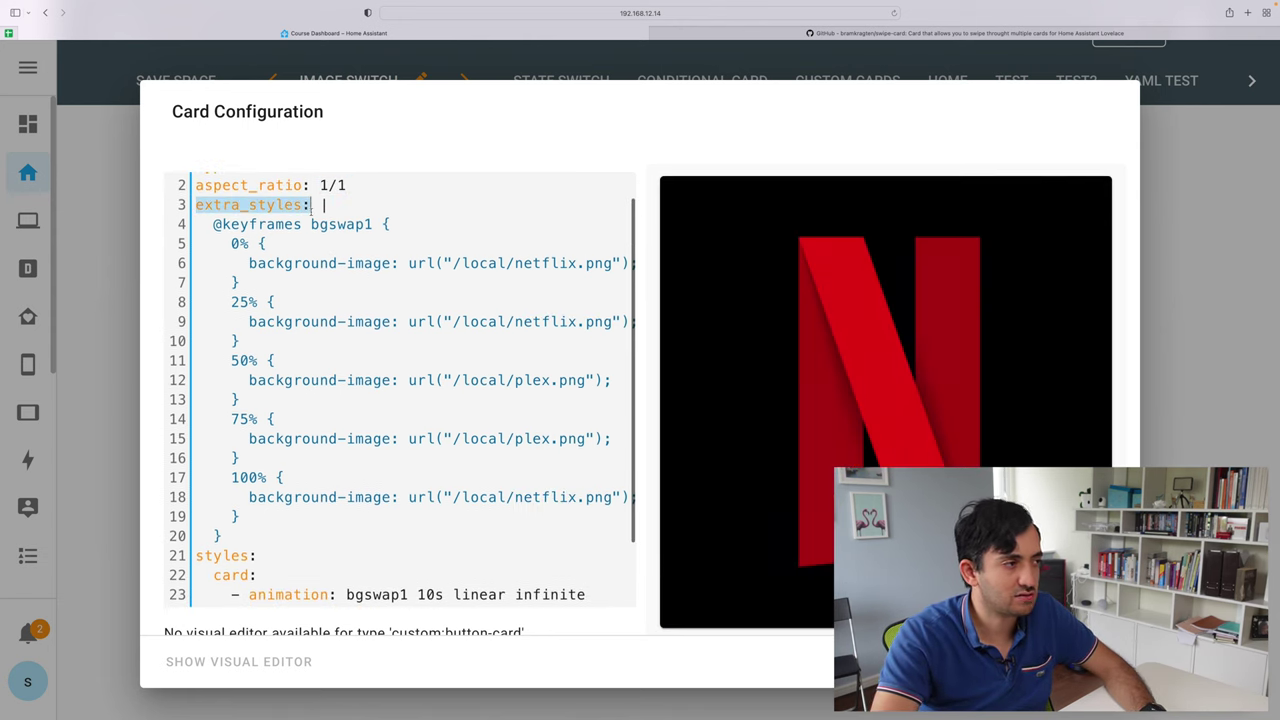
key(shift+Down)
key(shift+Down)
key(shift+Down)
key(shift+Down)
key(shift+Down)
key(shift+Down)
key(shift+Down)
key(shift+Down)
key(shift+Down)
key(shift+Down)
key(shift+Down)
key(shift+Down)
key(shift+Down)
key(shift+Down)
key(shift+Down)
key(shift+Down)
key(shift+Down)
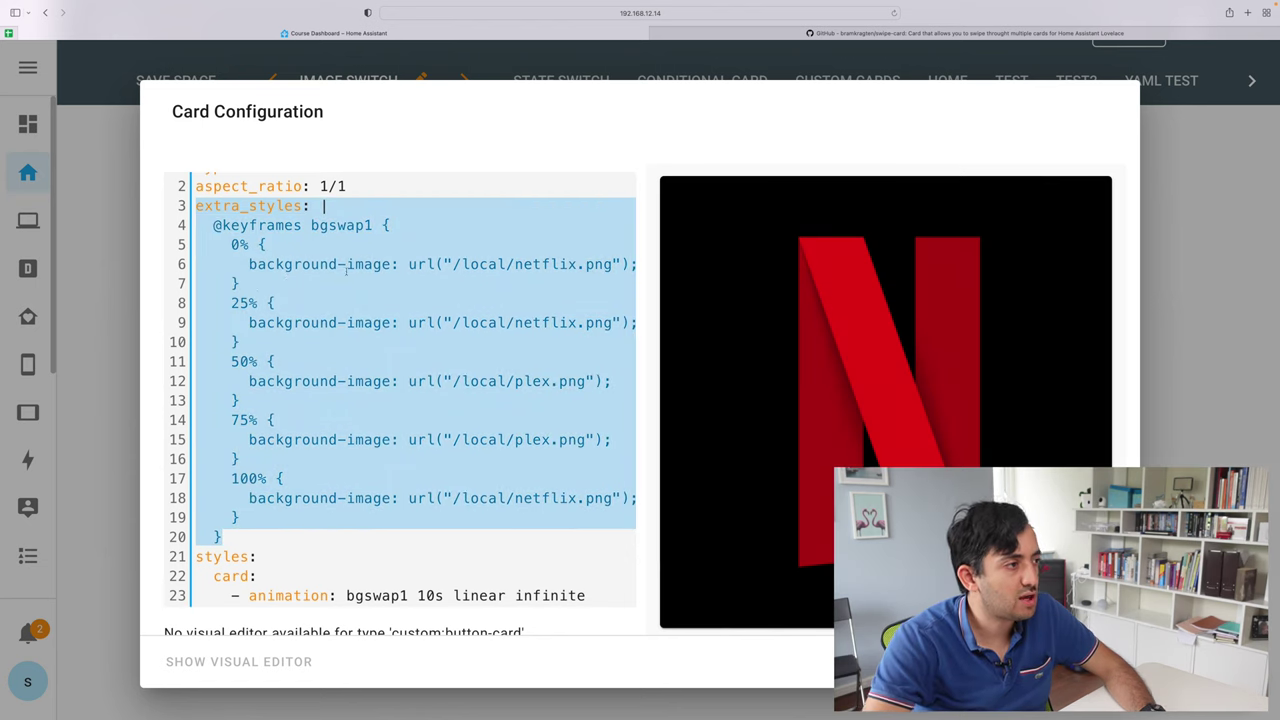
- Examine the 0% keyframe's background-image line, including its /local folder and netflix.png file name
drag(240, 258, 636, 263)
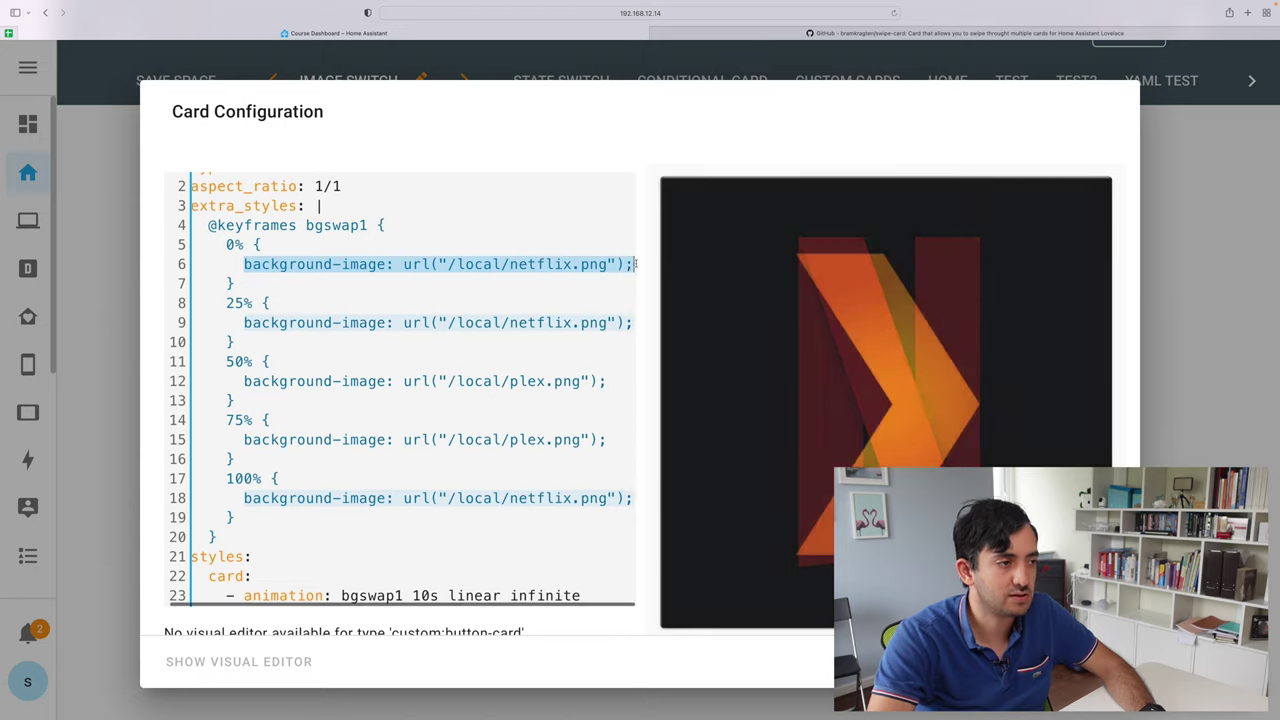
drag(448, 263, 505, 263)
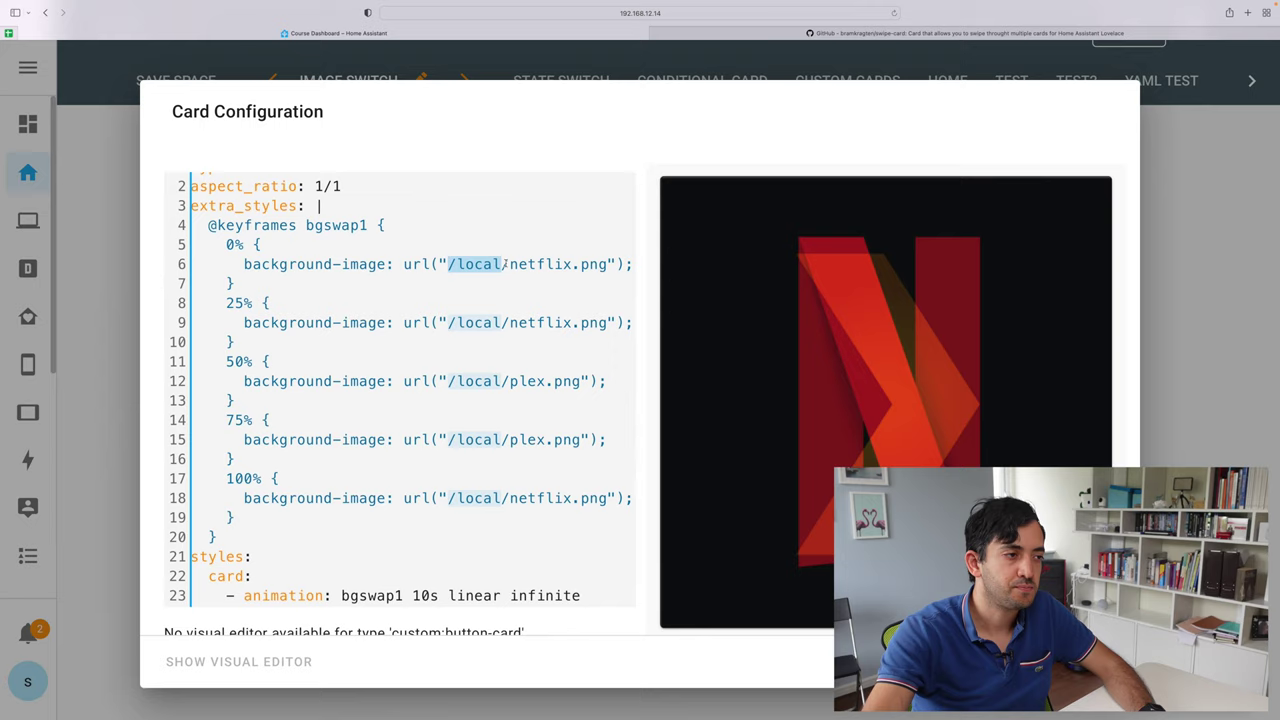
drag(510, 263, 595, 263)
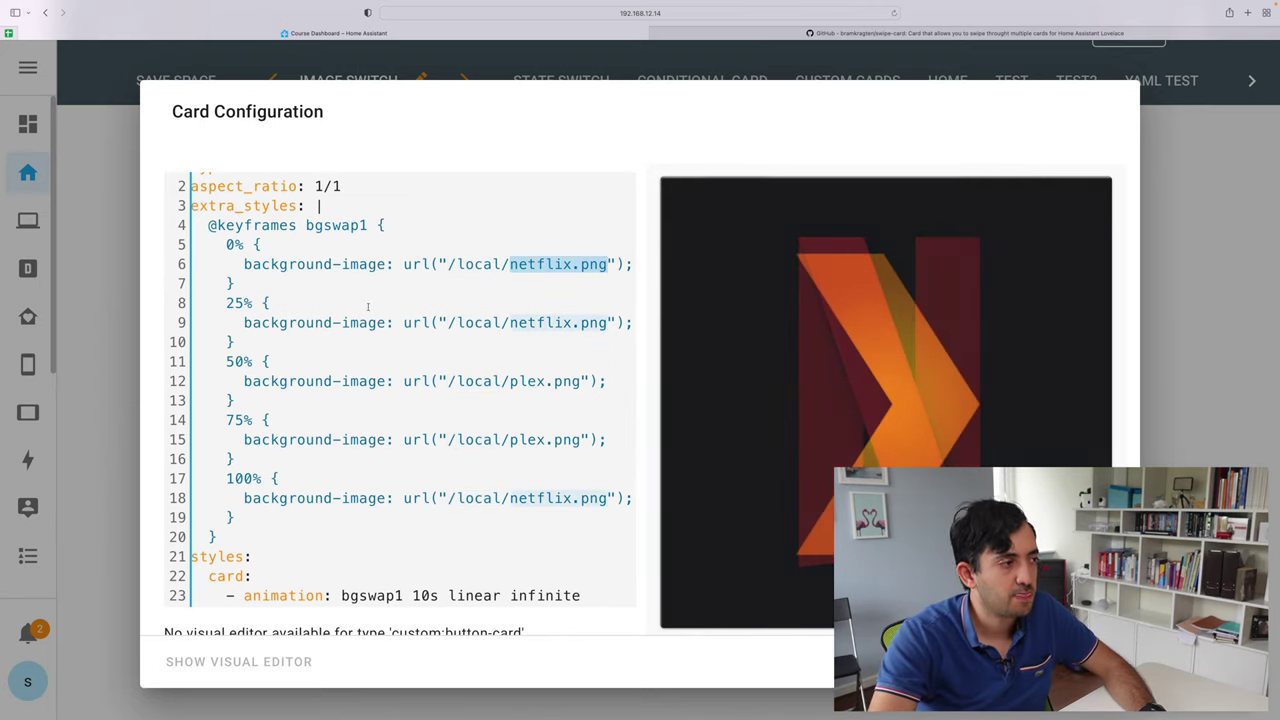
- Review the bgswap1 keyframe stages from 0% to 100% and the netflix.png and plex.png images assigned to them
click(230, 245)
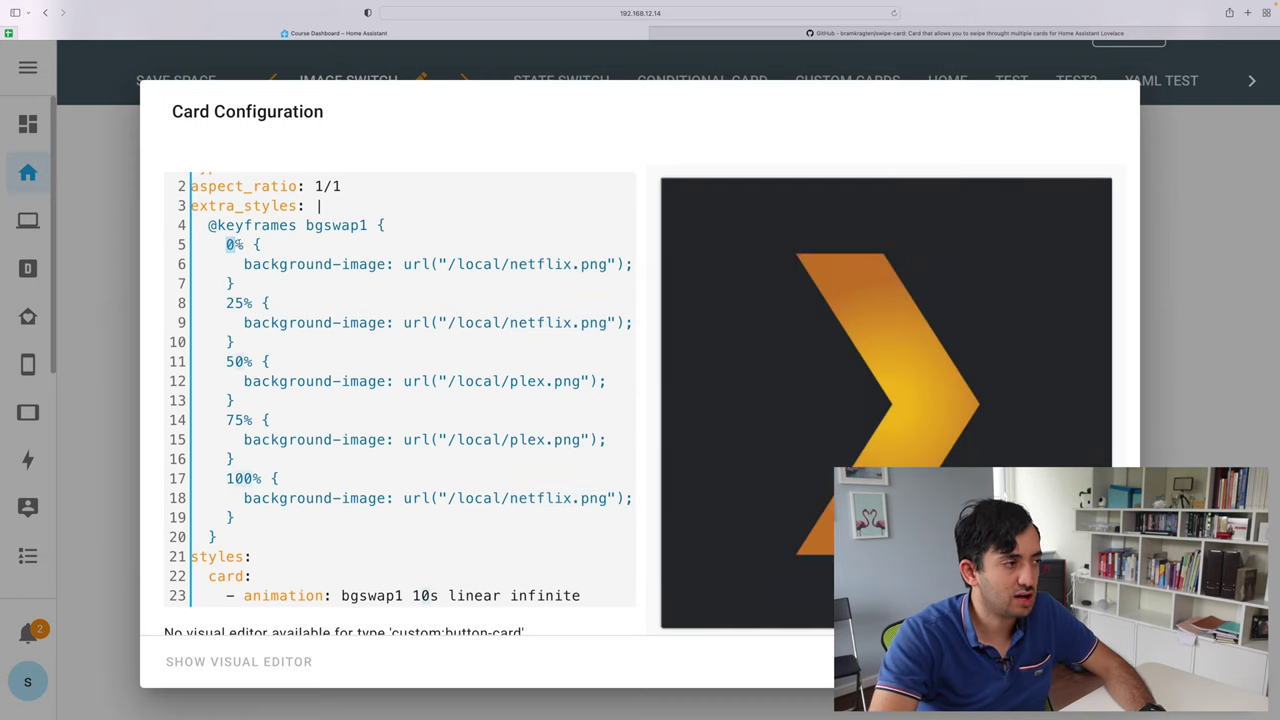
drag(226, 302, 254, 302)
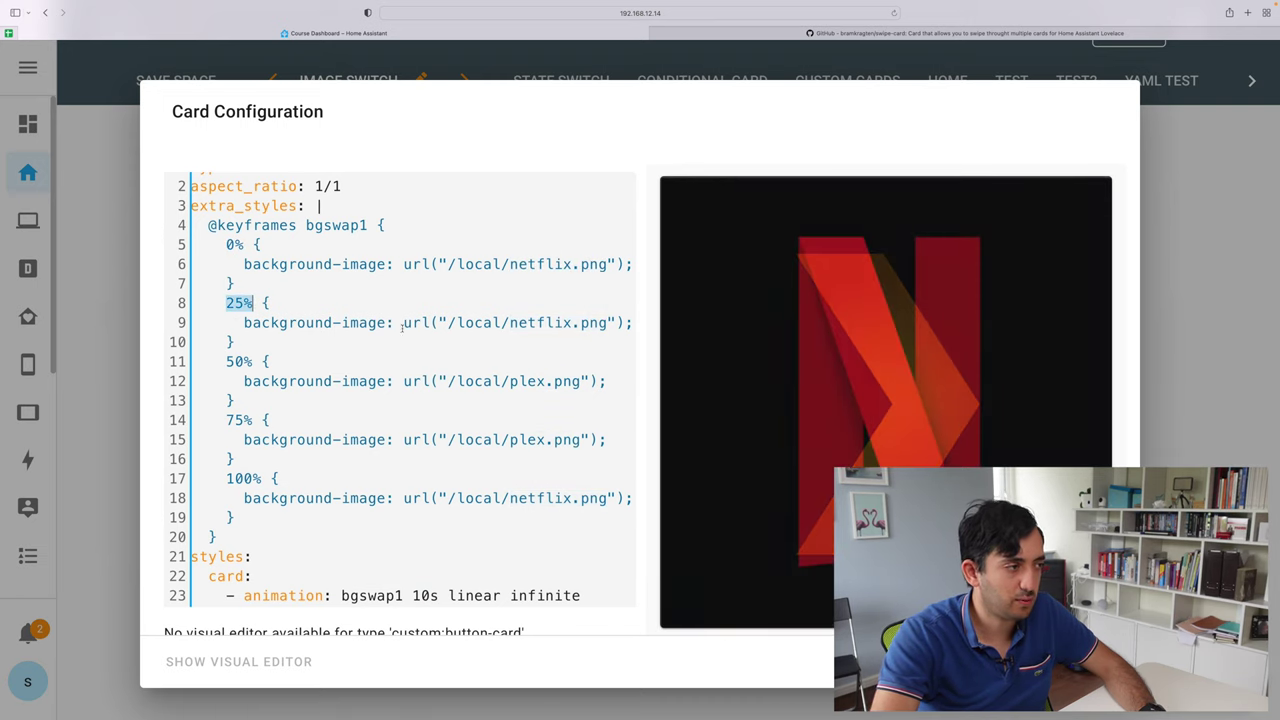
drag(527, 322, 590, 322)
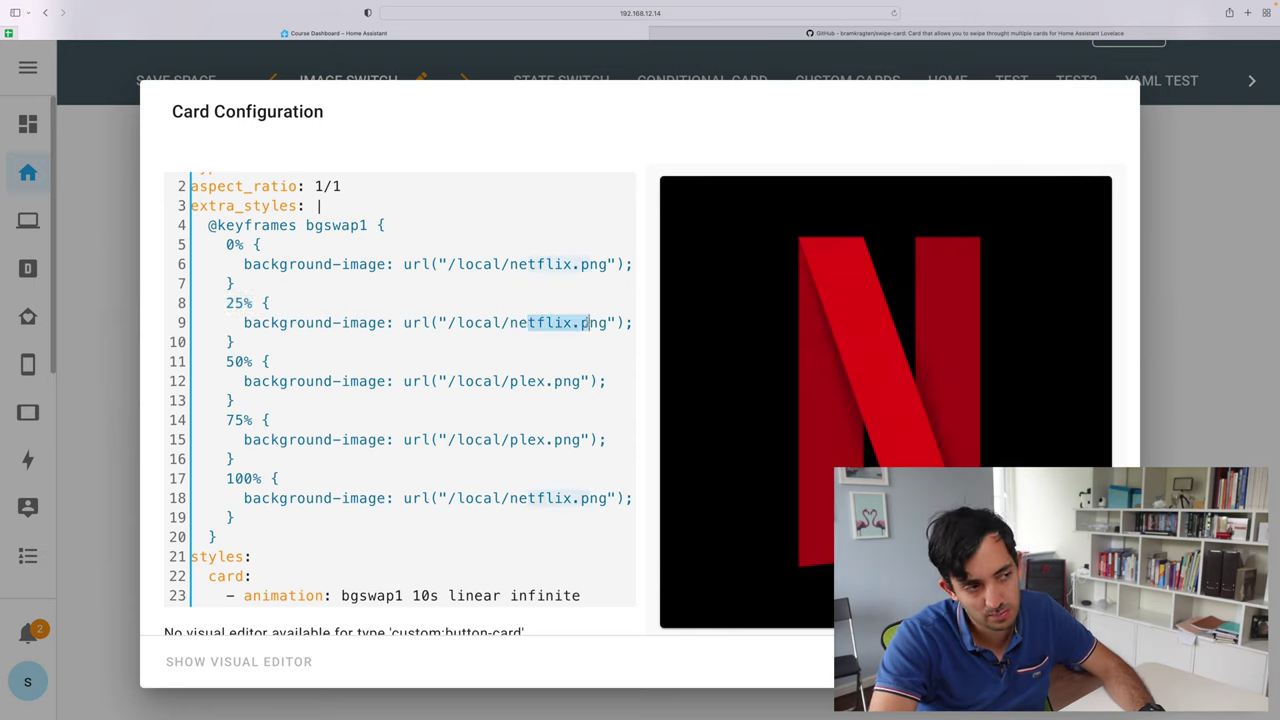
click(238, 400)
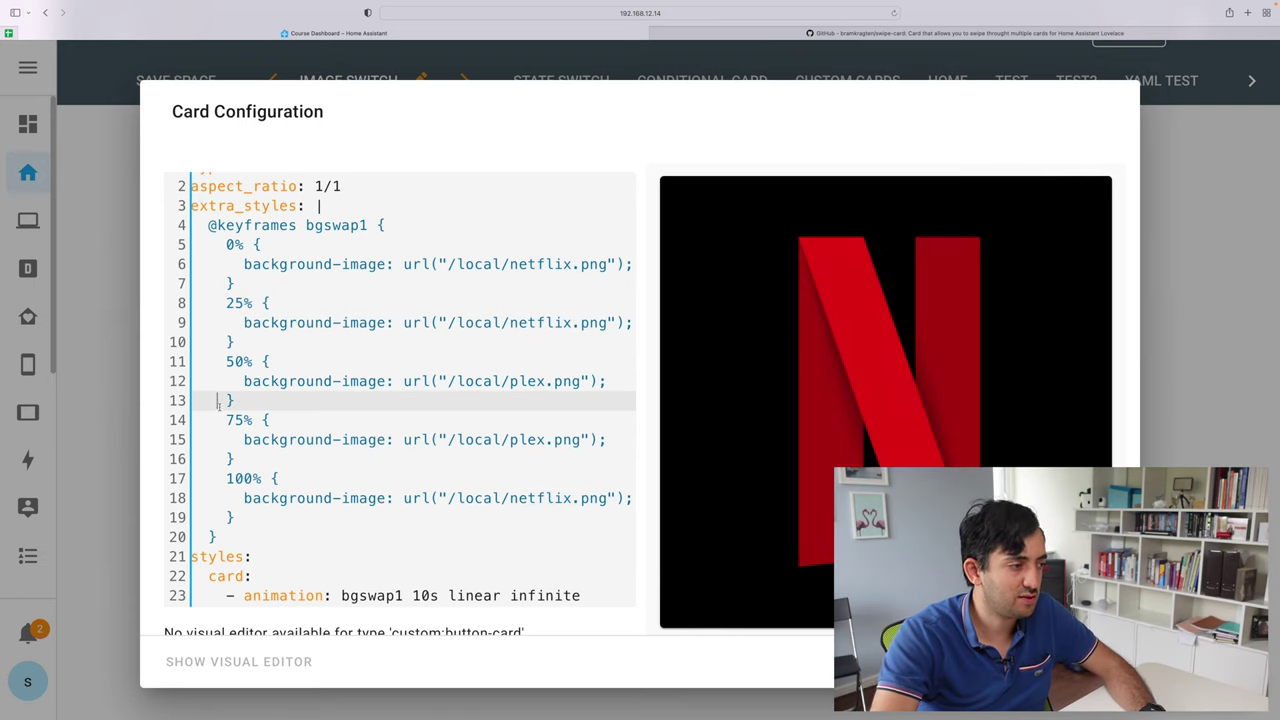
click(282, 478)
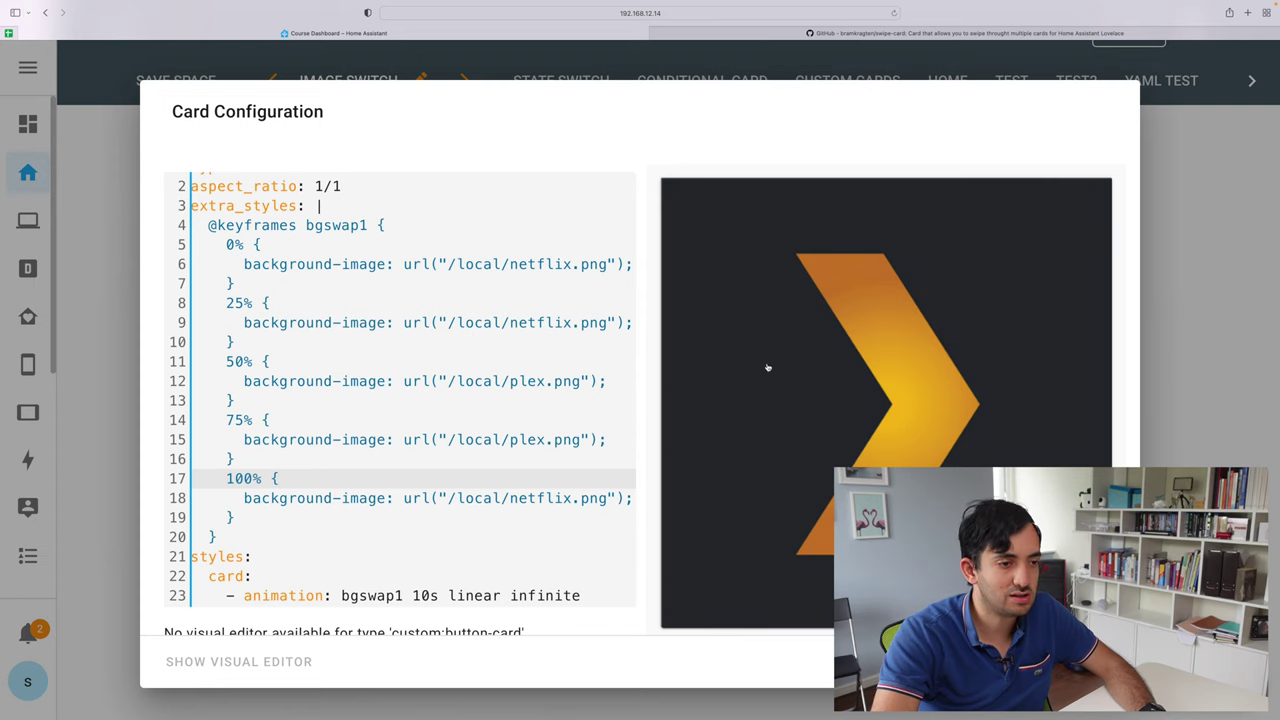
- Browse to the config/www folder in the File editor and look through the image files stored there
double_click(540, 322)
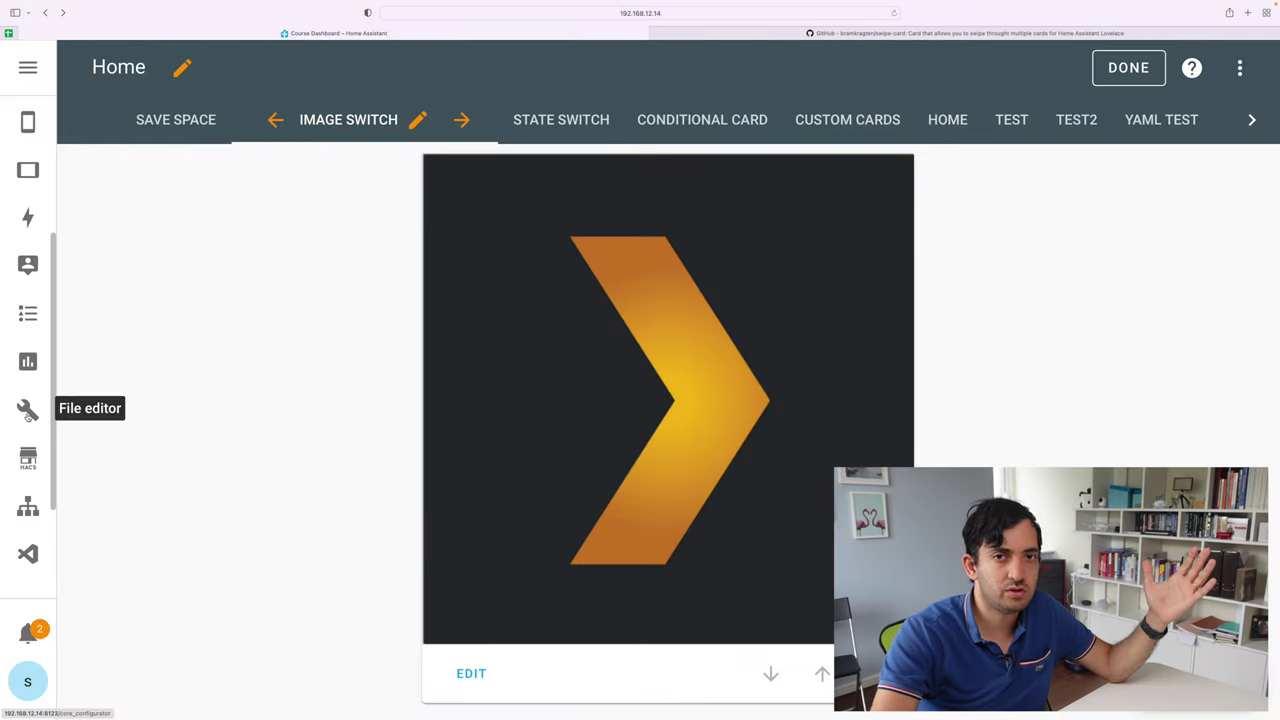
click(28, 412)
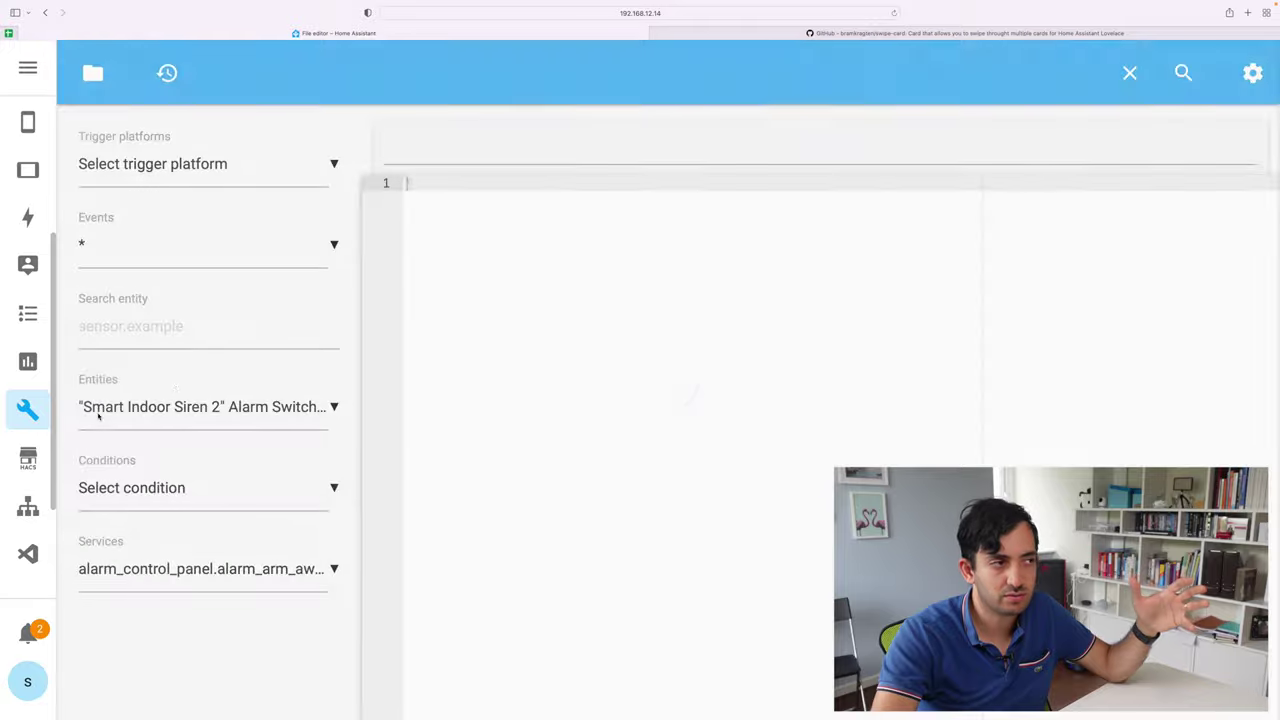
click(100, 76)
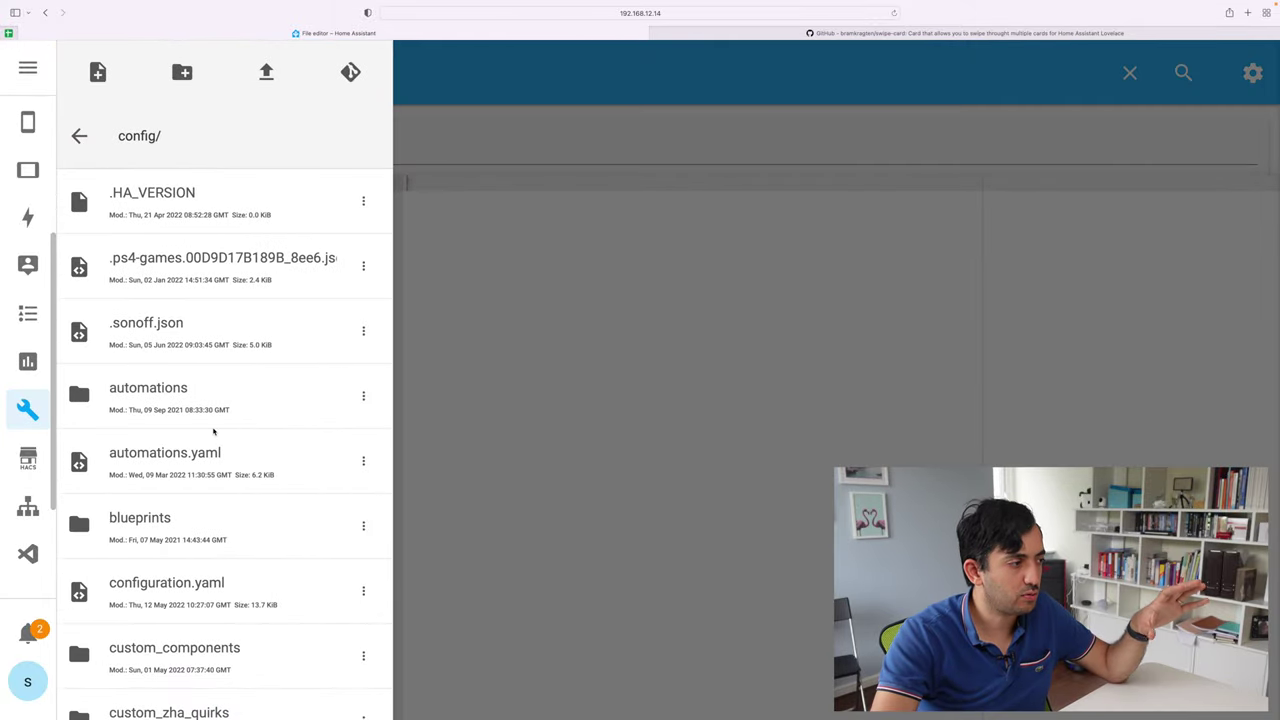
scroll(214, 429, down, 15)
scroll(214, 429, down, 10)
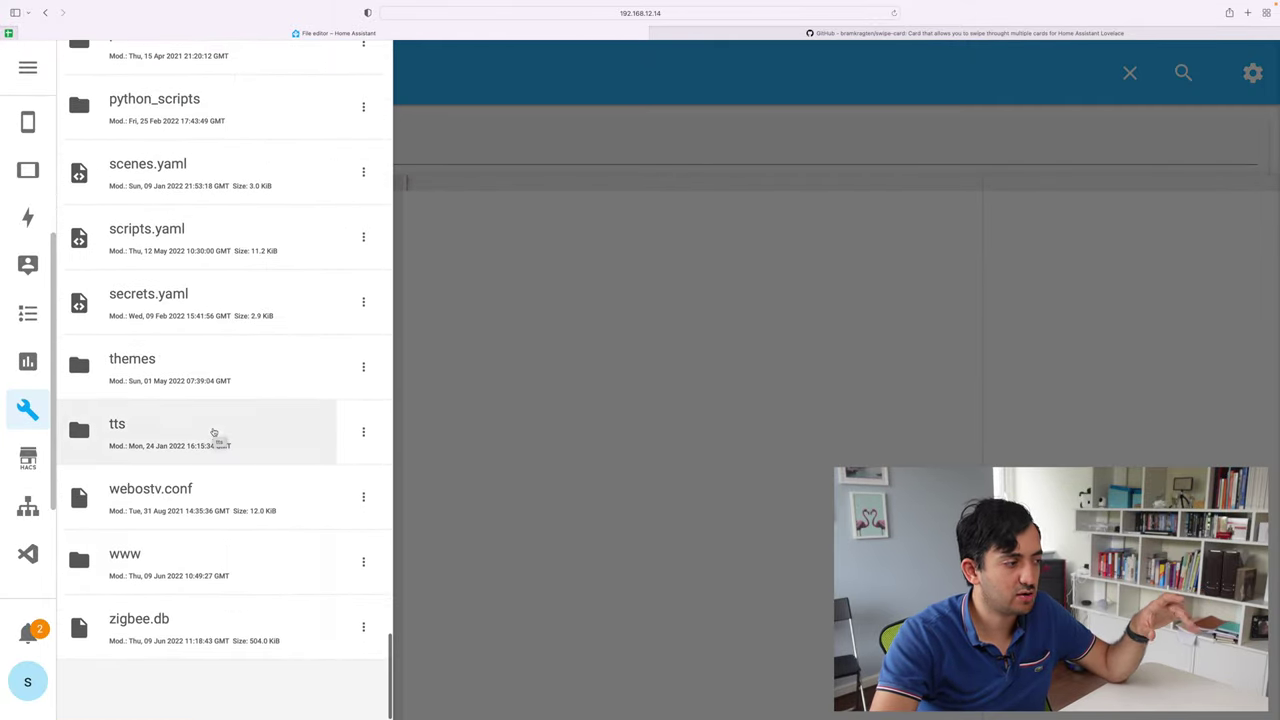
click(140, 555)
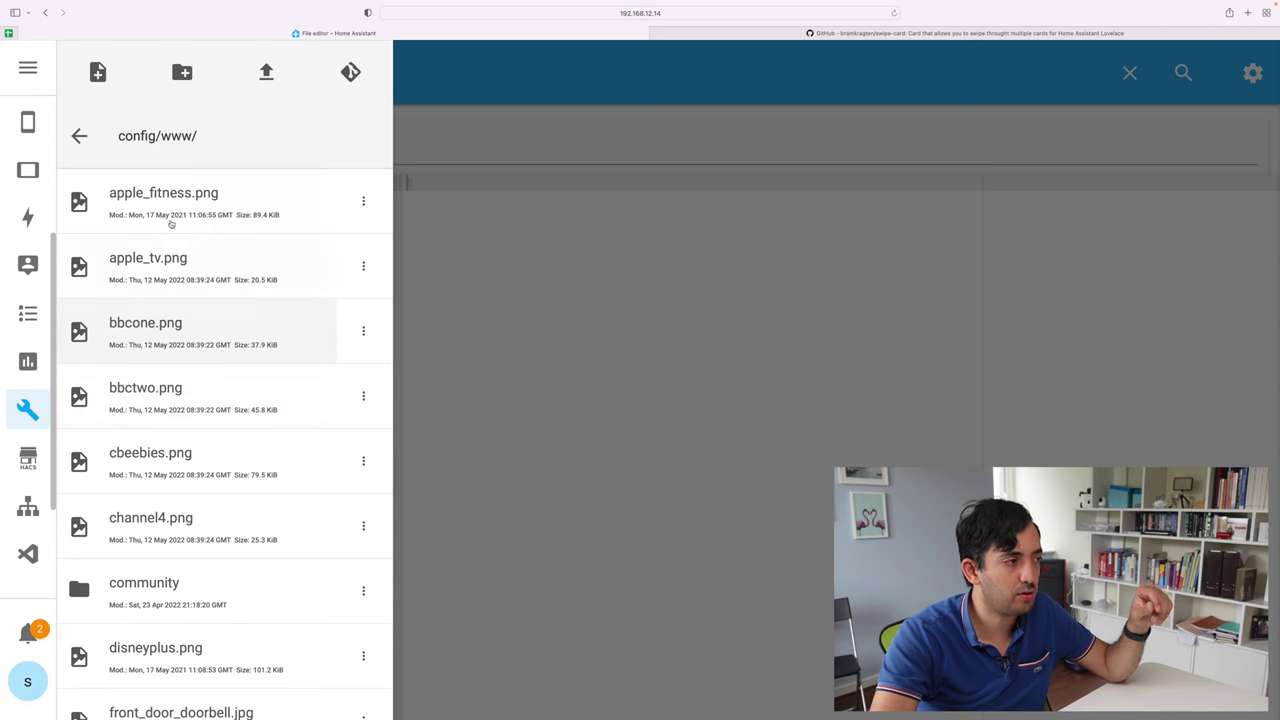
scroll(214, 418, down, 3)
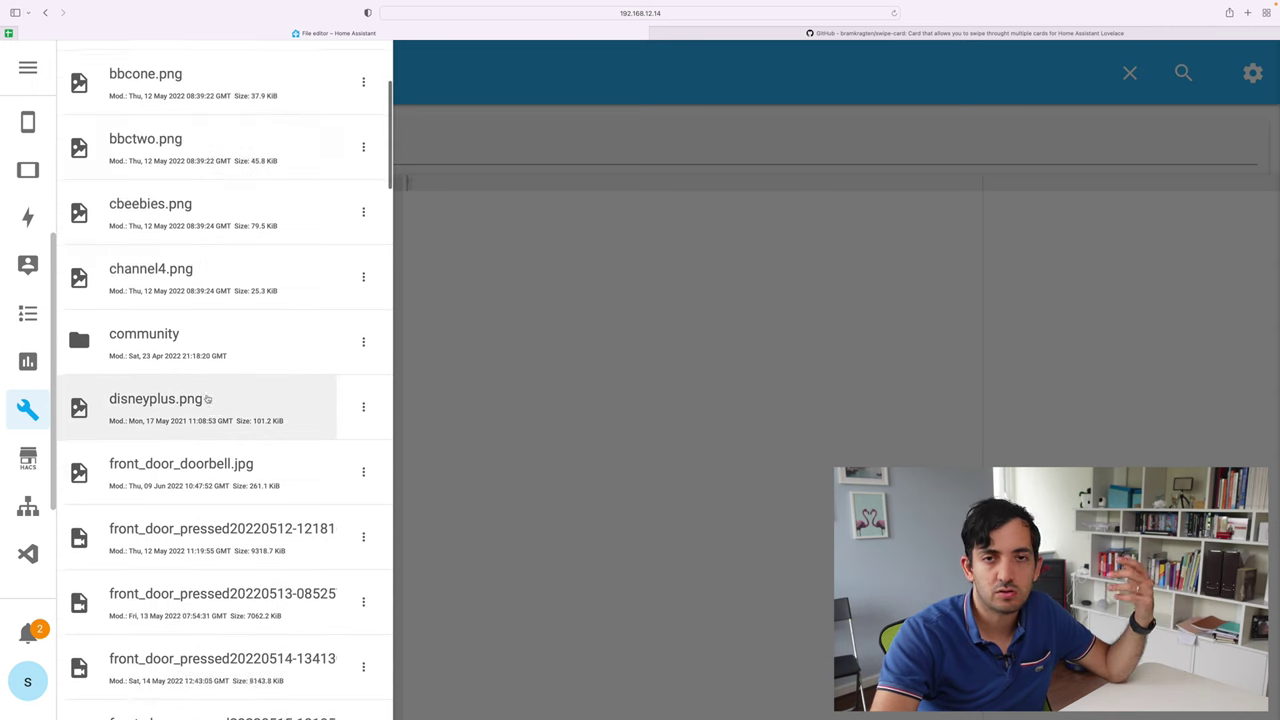
scroll(206, 406, up, 3)
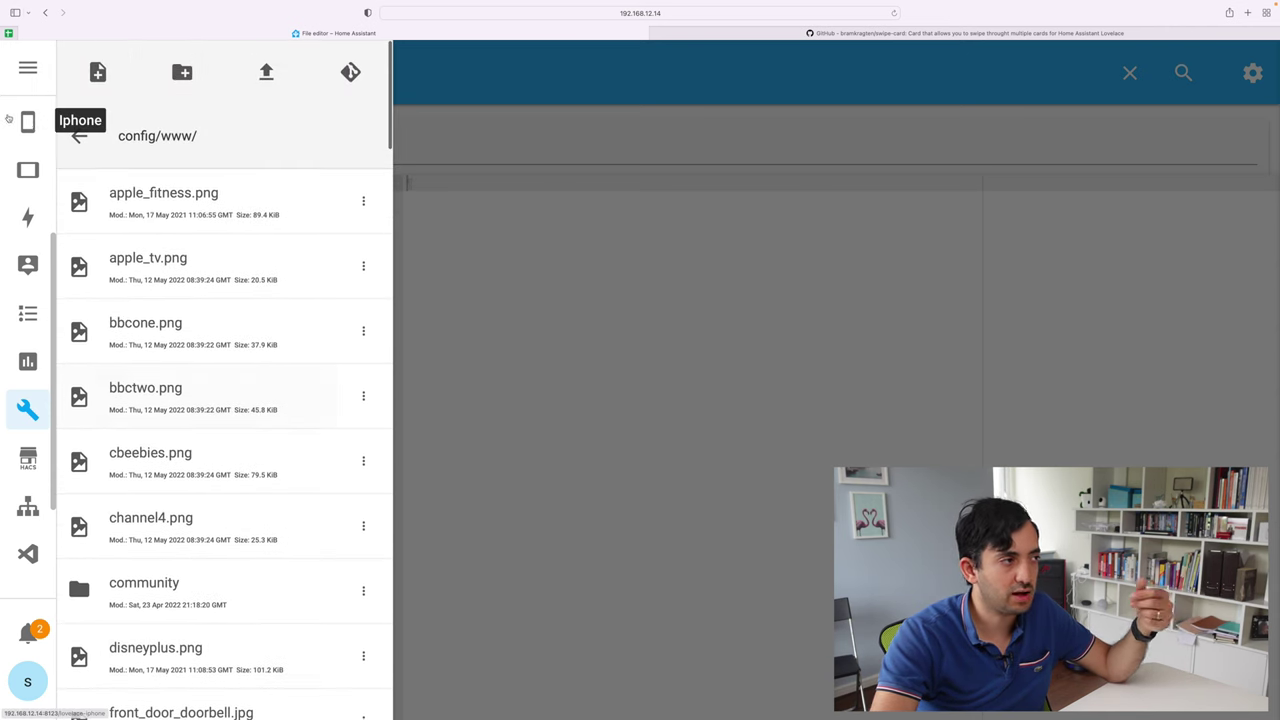
click(406, 279)
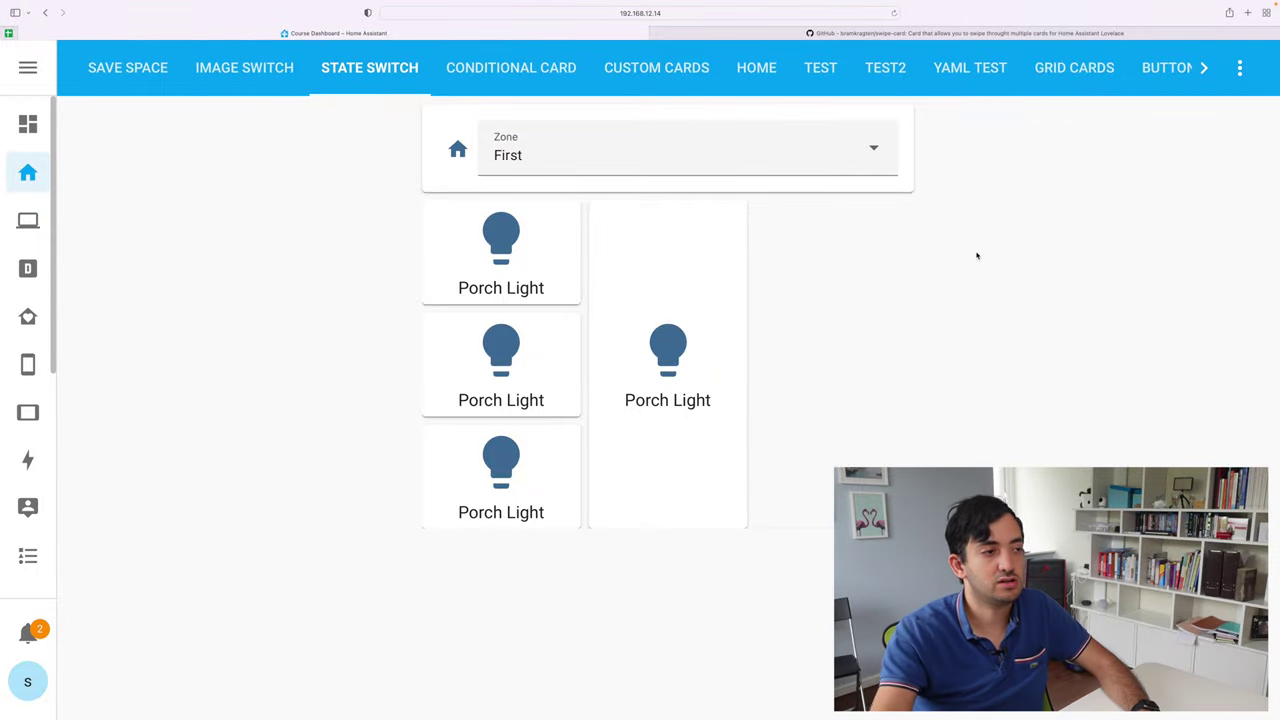
- Switch the Zone selector to Ground, back to First, and to Ground again to compare the cards for each zone
click(780, 156)
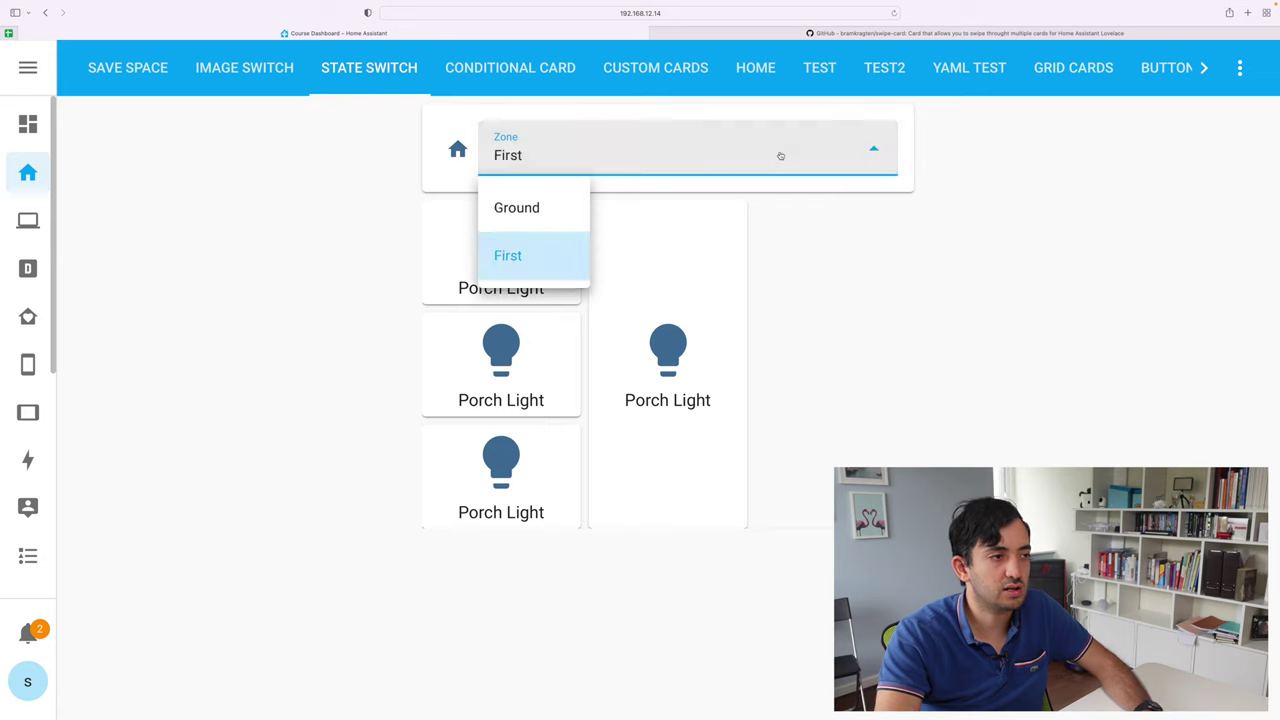
click(514, 212)
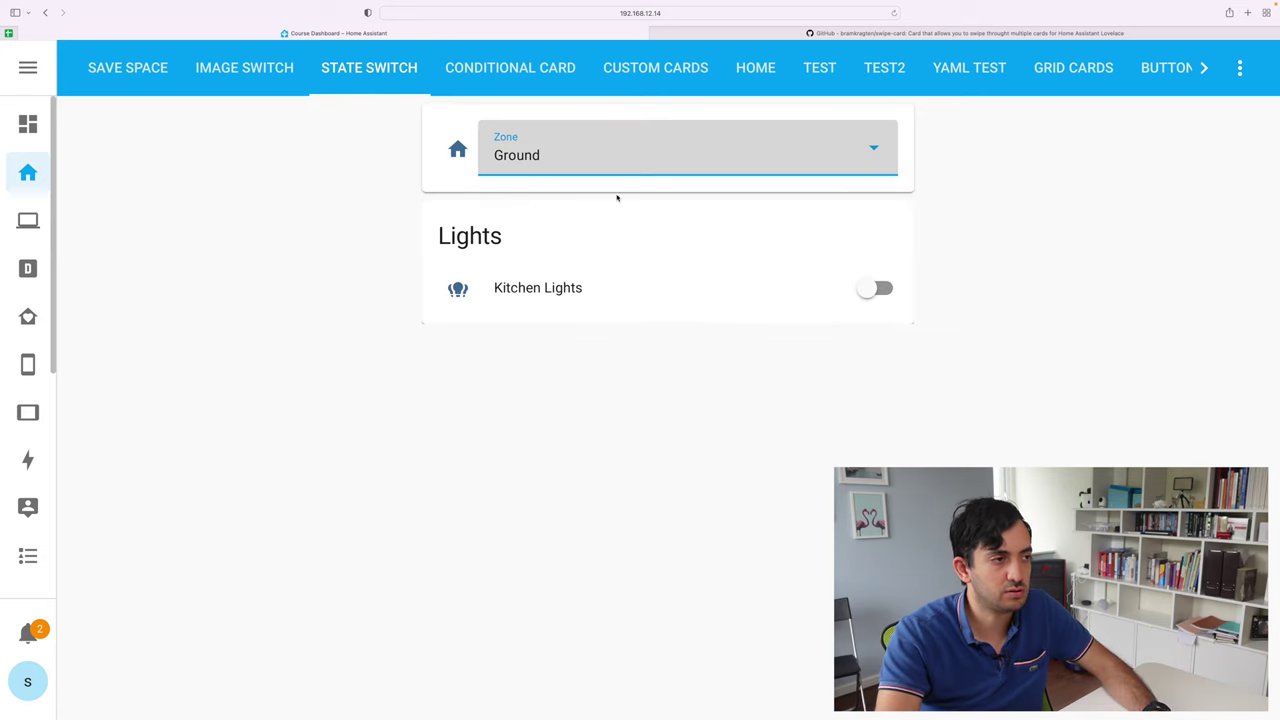
click(553, 156)
click(520, 254)
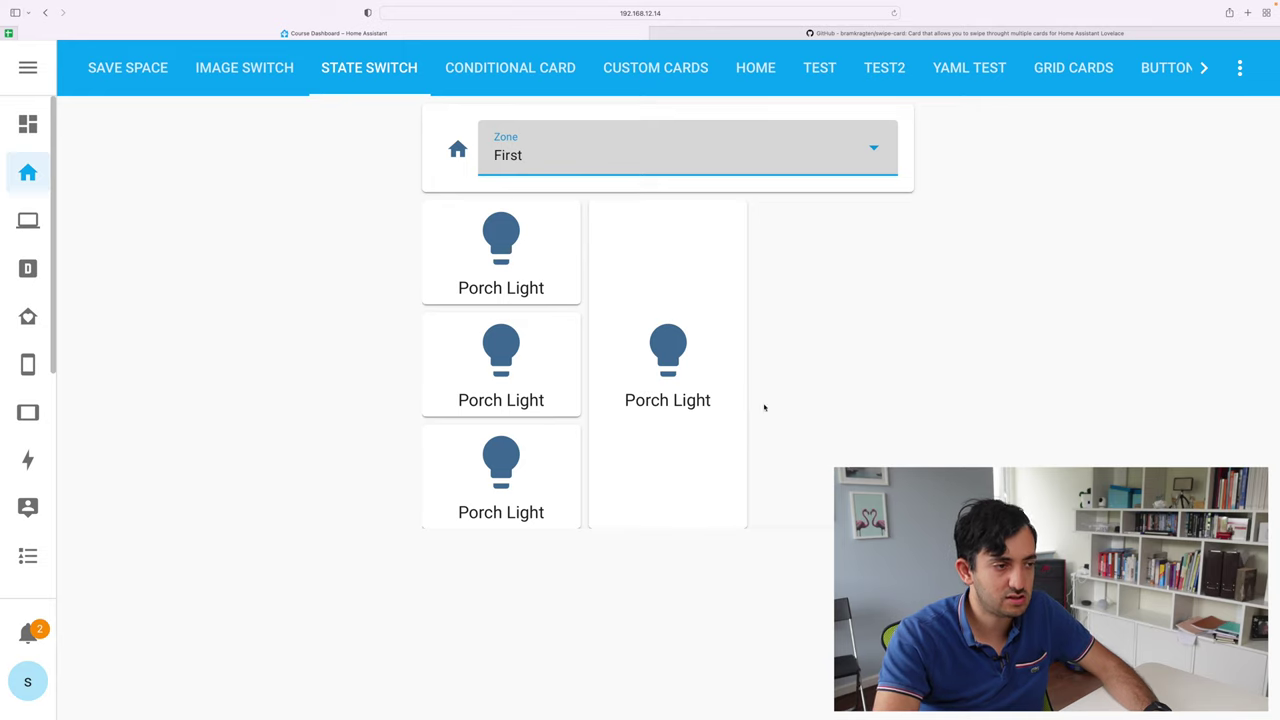
click(643, 155)
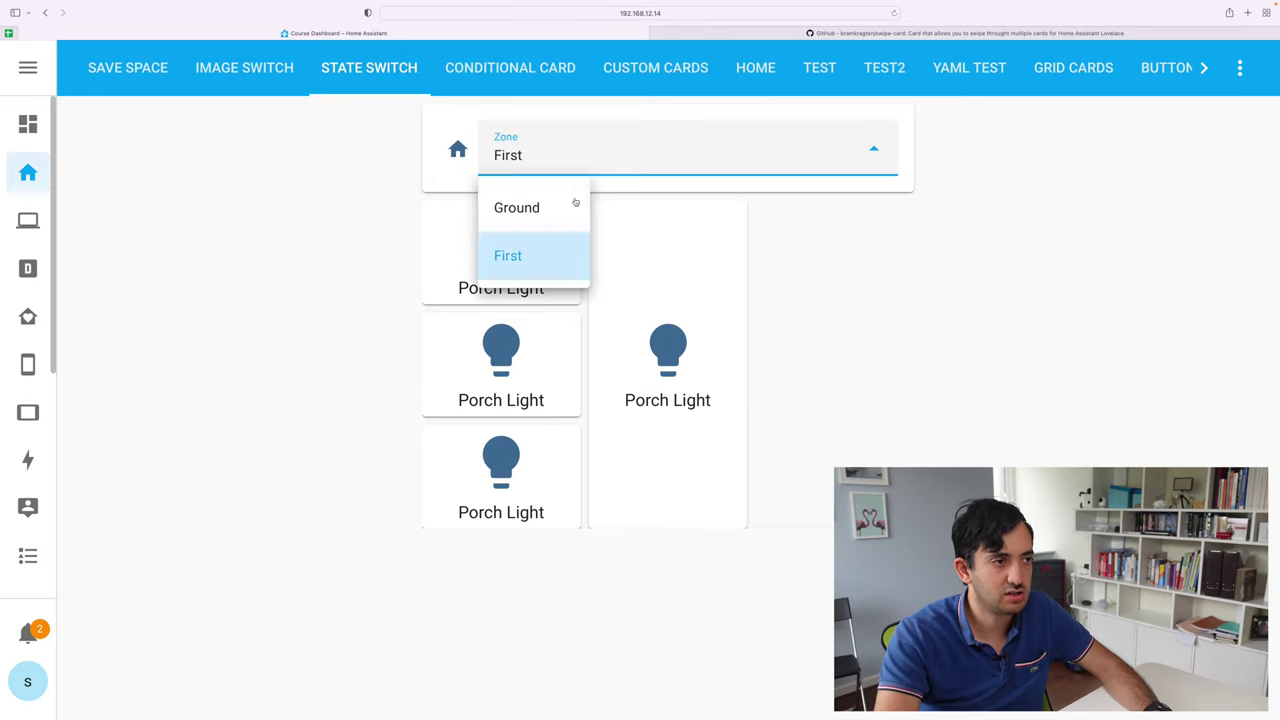
click(574, 204)
- Put the dashboard in edit mode, open the Lights card's configuration and select state-switch in its type line
click(1240, 67)
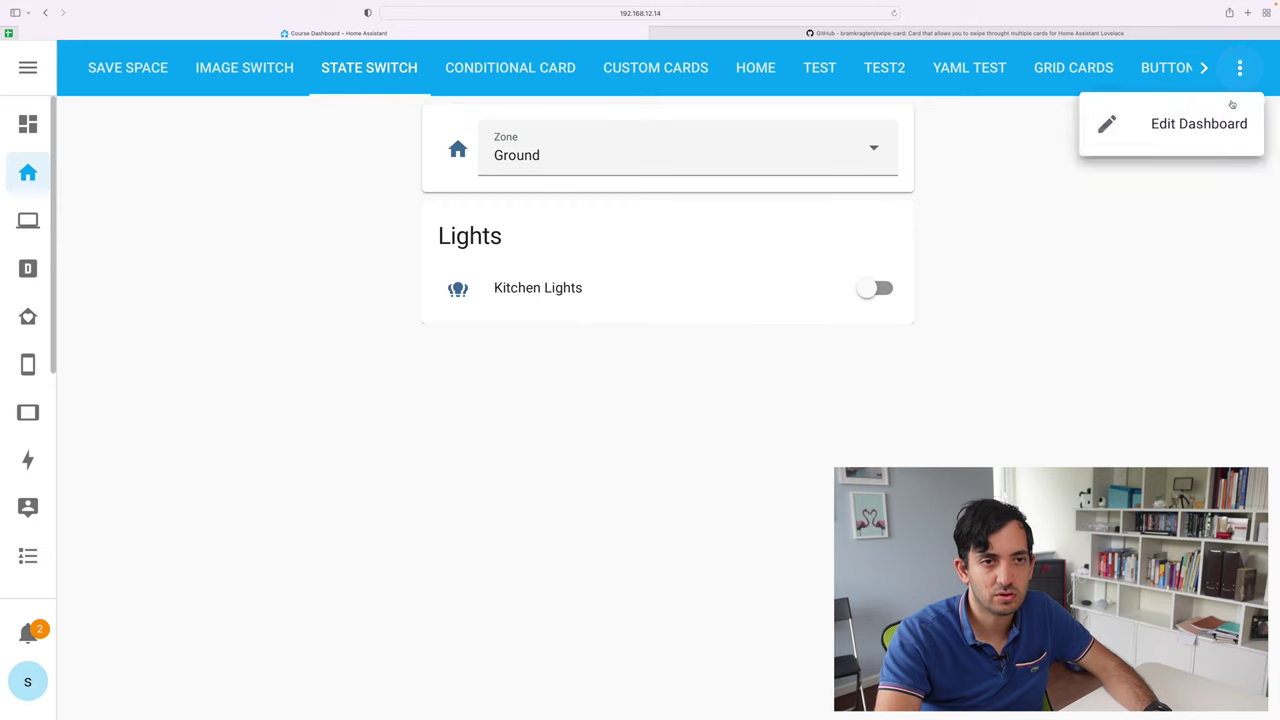
click(1226, 112)
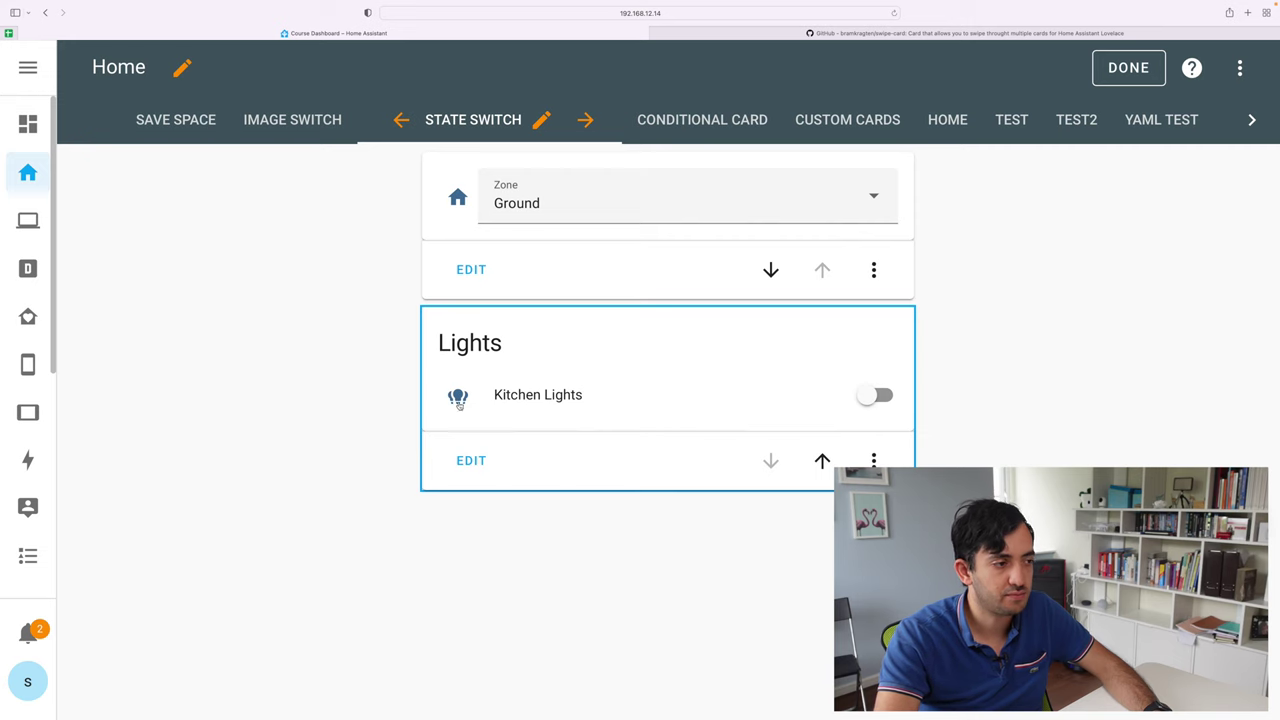
click(471, 461)
drag(311, 197, 449, 197)
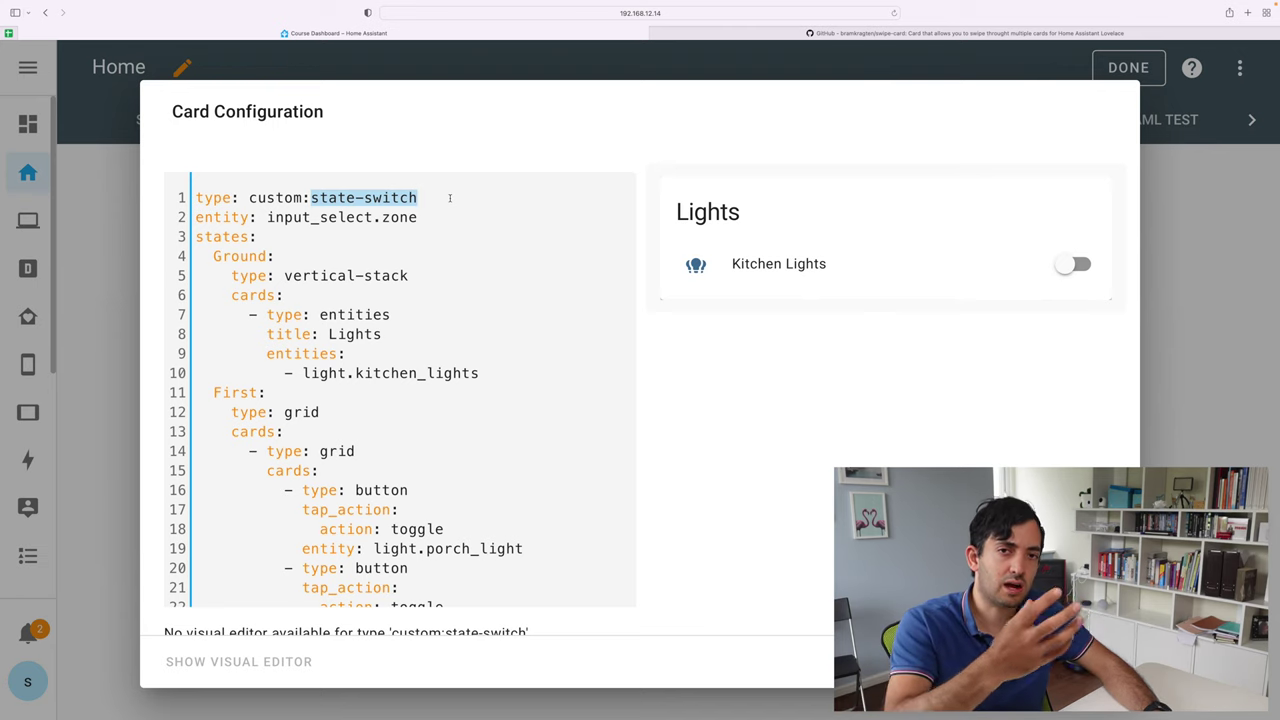
- Examine the state-switch card's entity line and select its input_select.zone value
drag(196, 217, 480, 373)
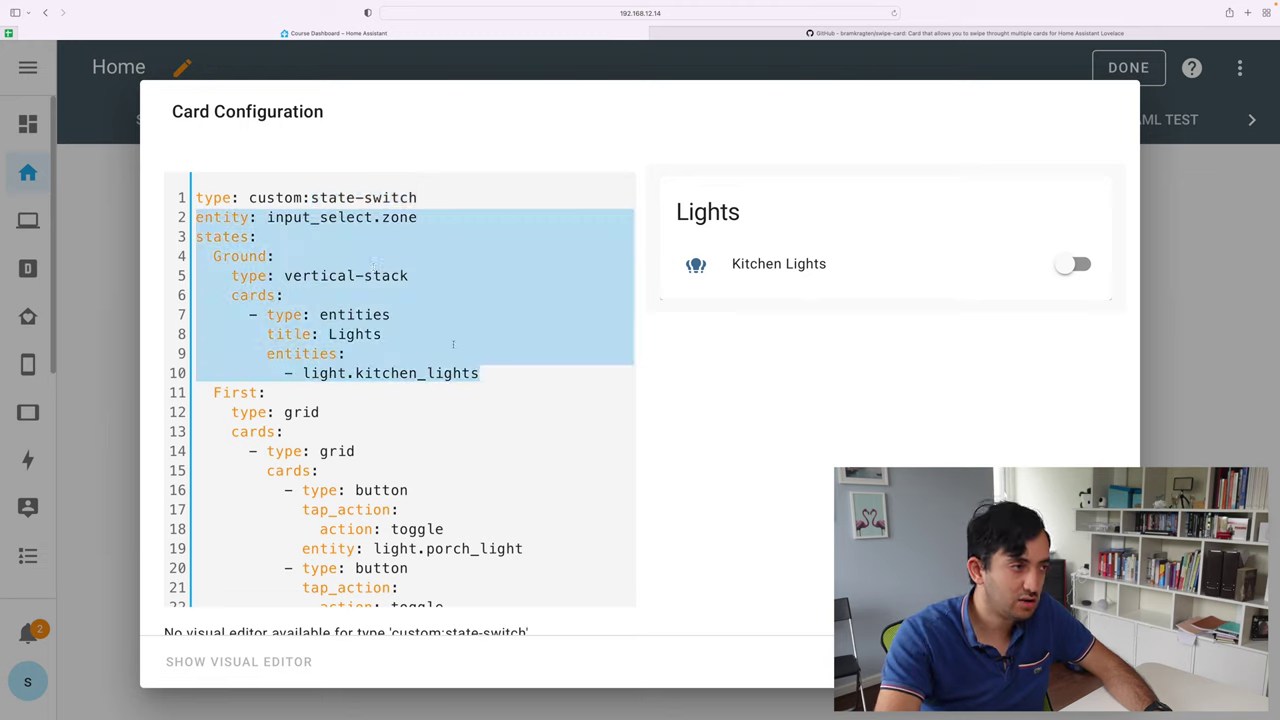
click(382, 217)
mouse_move(272, 217)
mouse_down()
mouse_move(477, 215)
mouse_move(264, 217)
mouse_up()
click(477, 215)
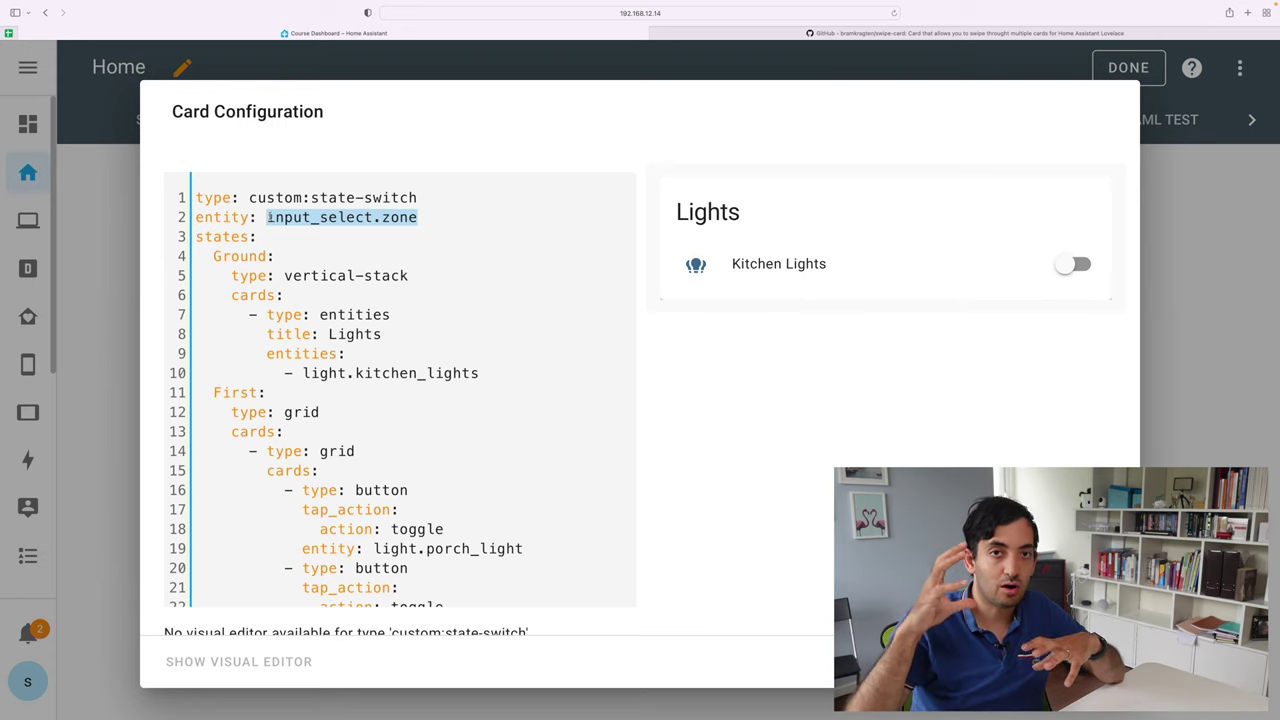
click(285, 232)
drag(265, 218, 442, 214)
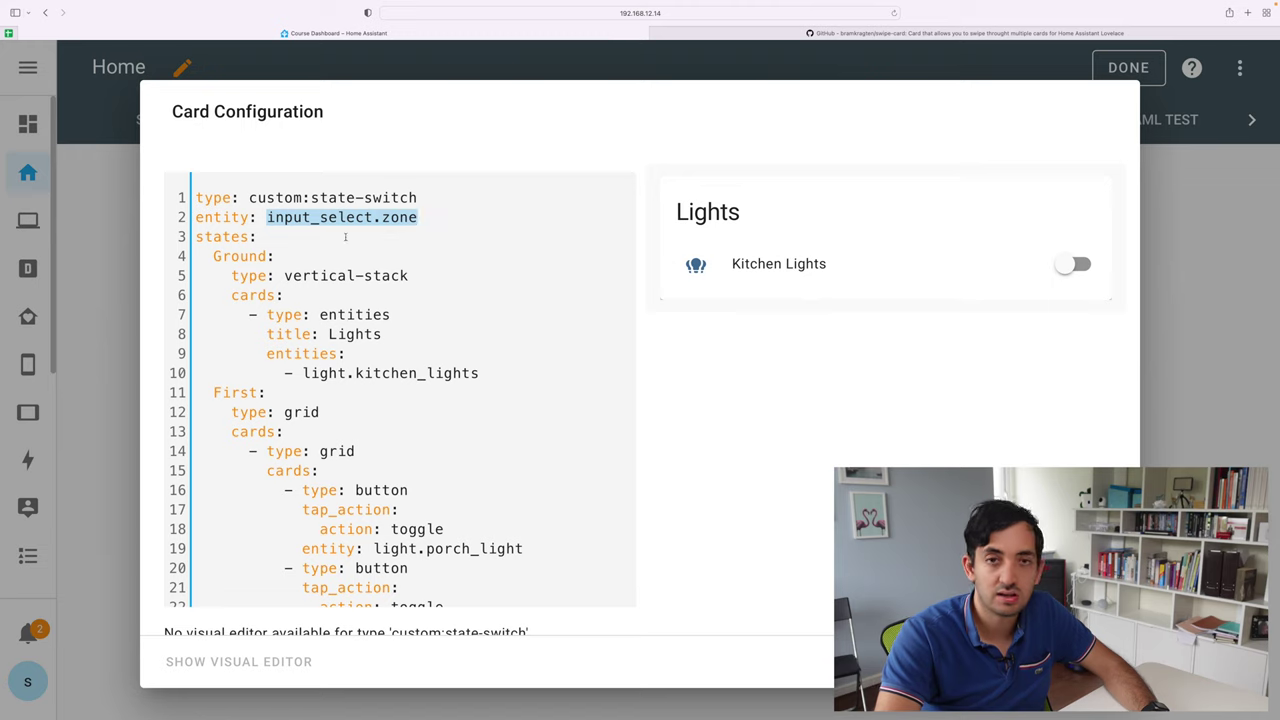
- Examine how the states block relates to the zone entity, and select the Ground state's name
drag(200, 237, 519, 384)
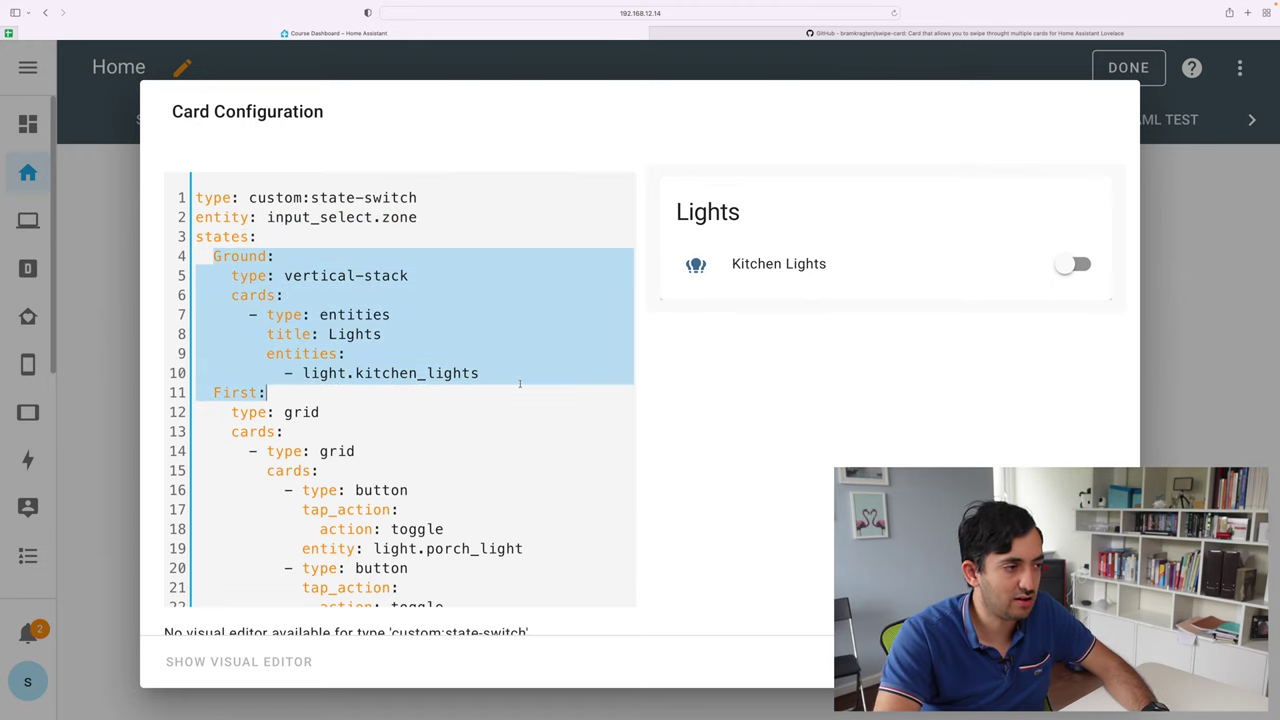
click(512, 374)
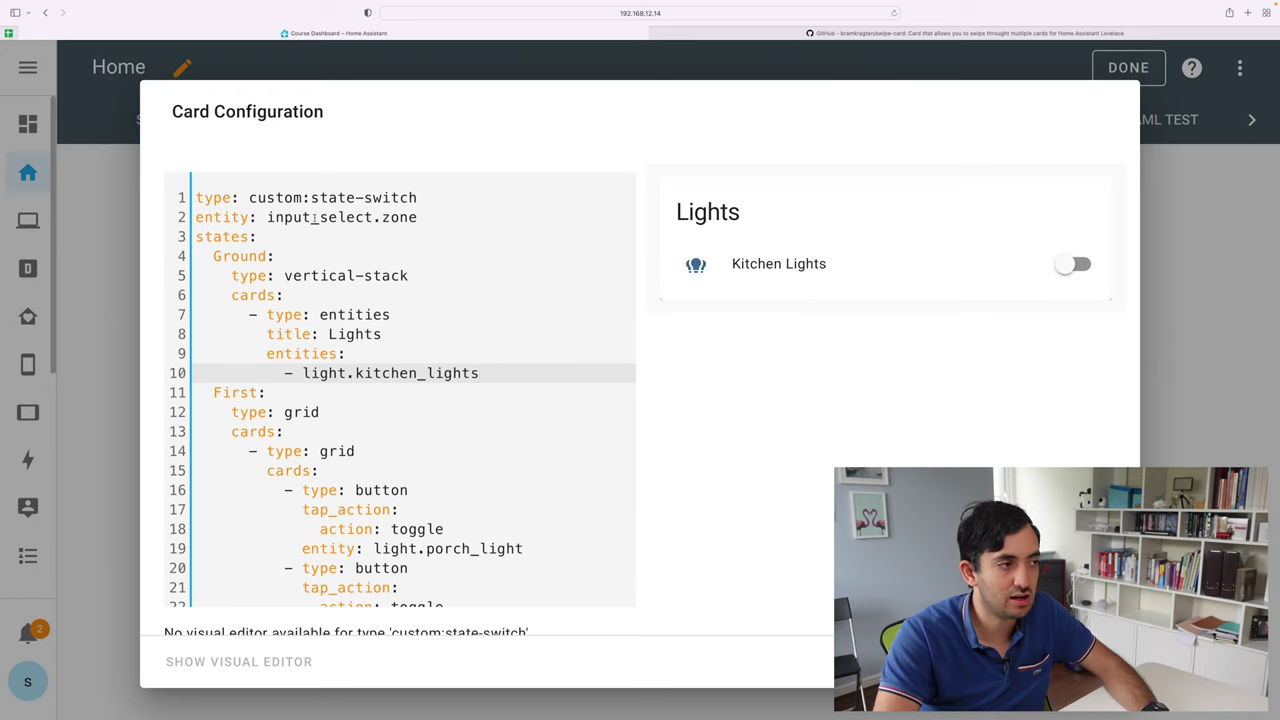
drag(313, 218, 480, 217)
click(438, 233)
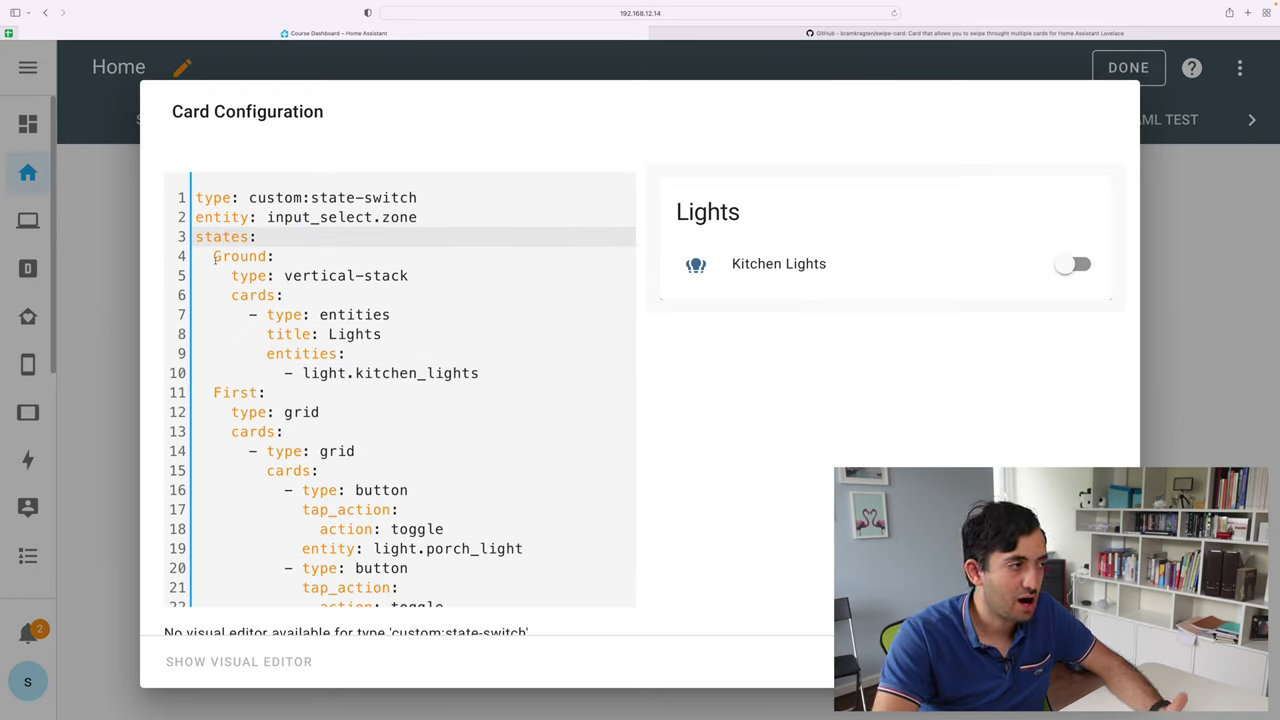
drag(213, 256, 270, 256)
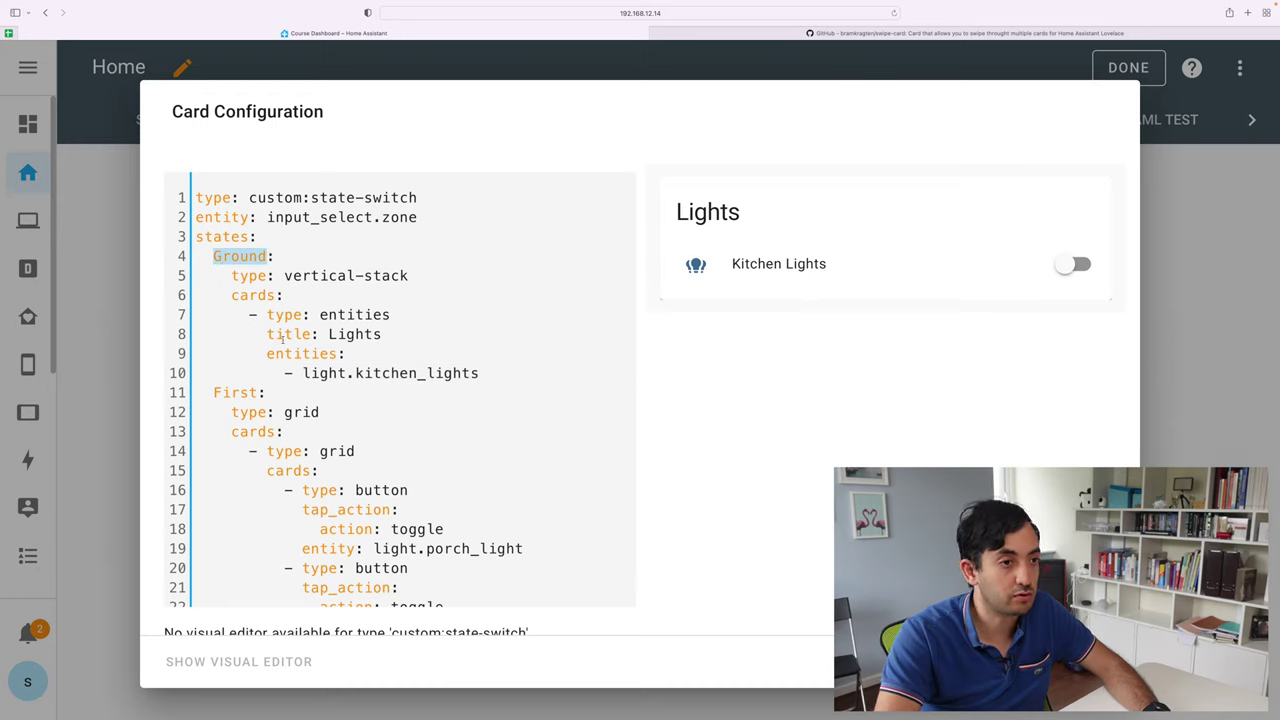
- Select the whole First state block, and examine the Ground state's name and its vertical-stack card code
scroll(257, 347, down, 5)
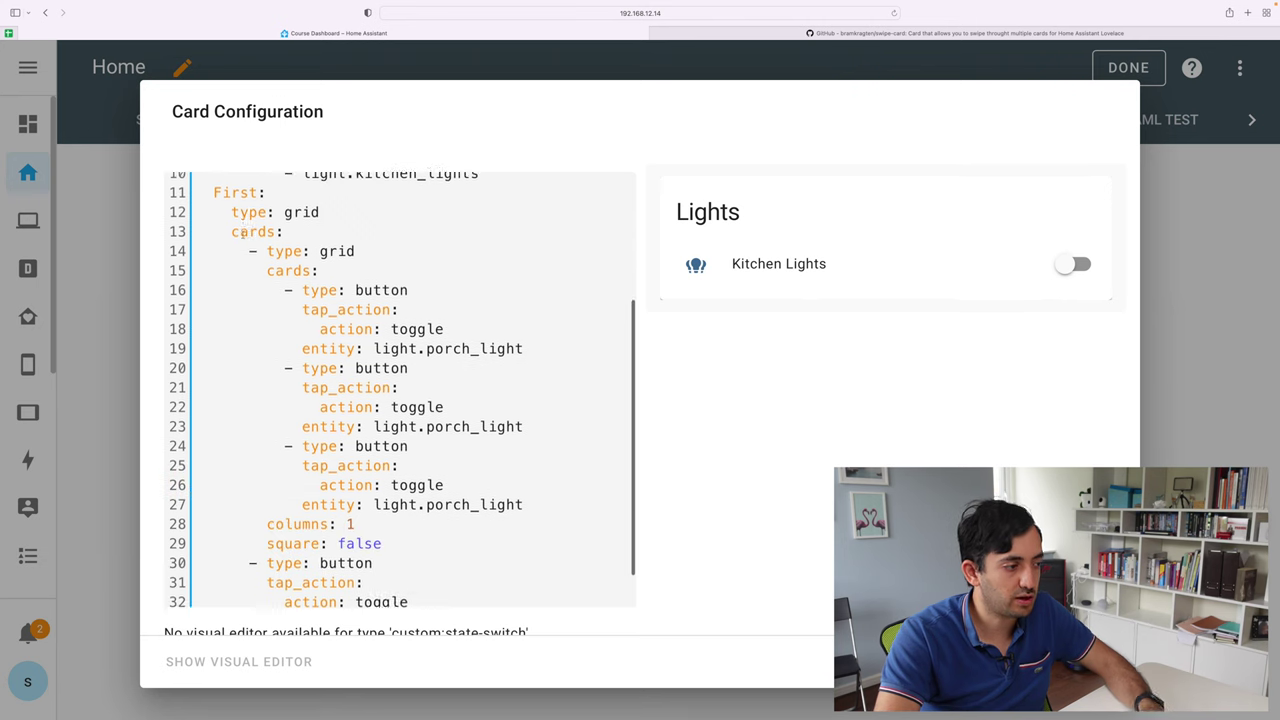
drag(492, 586, 166, 369)
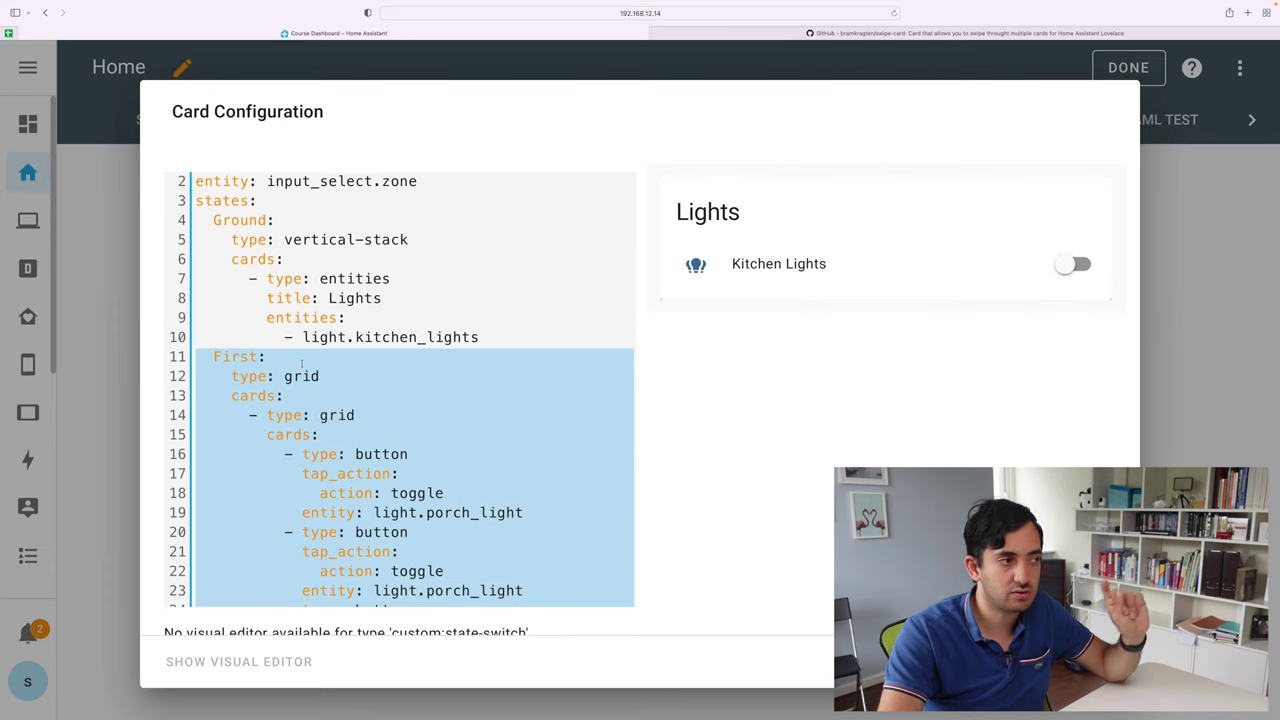
double_click(219, 220)
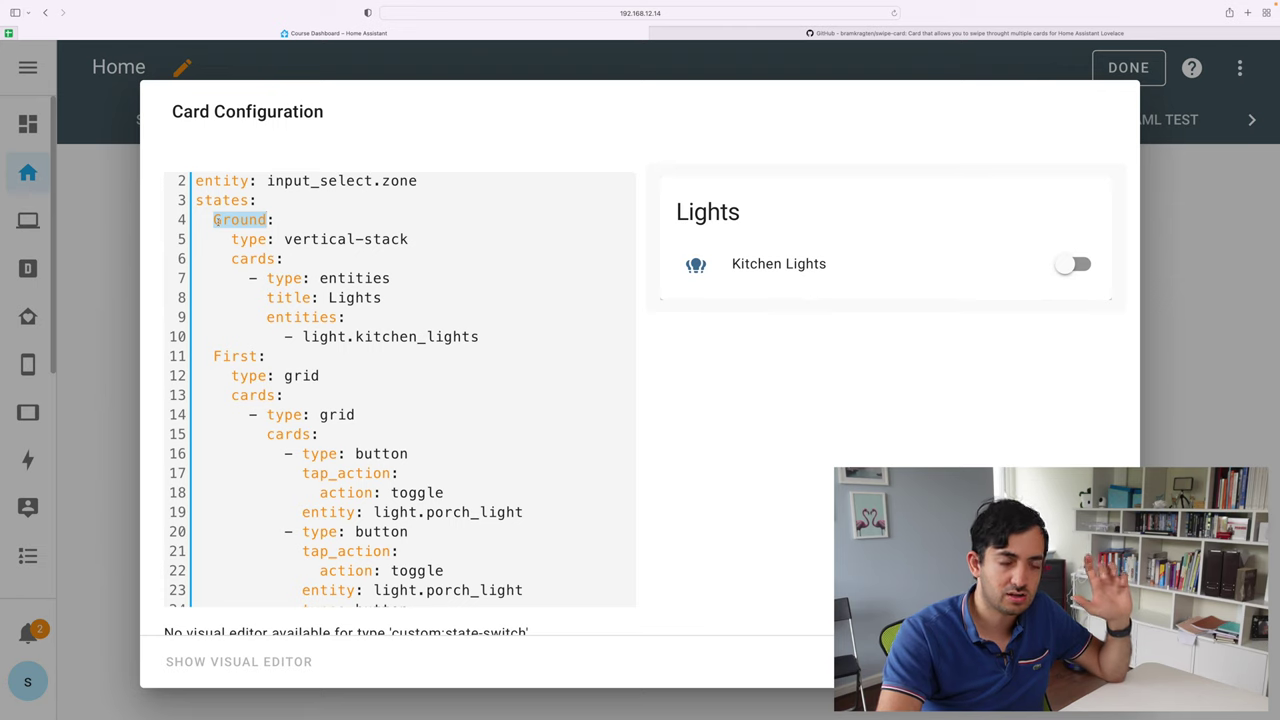
drag(231, 237, 516, 333)
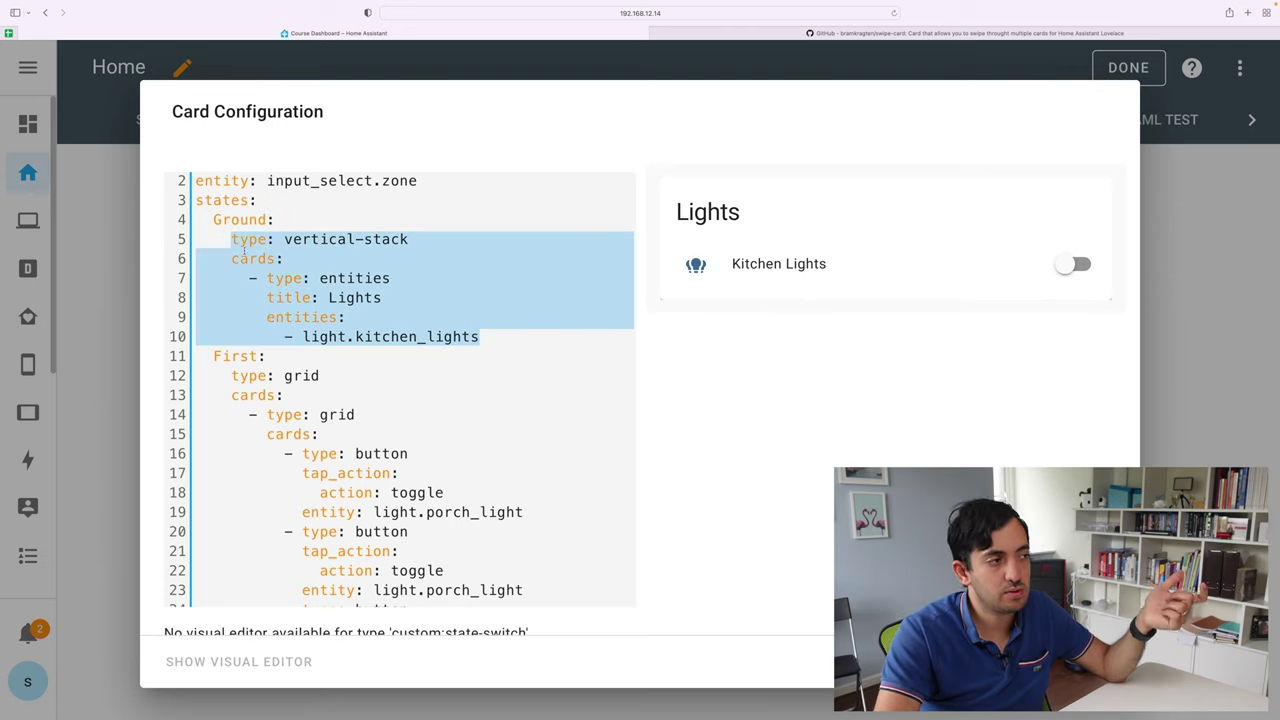
- Review the nested grid and button cards under the First state, and close the card configuration
scroll(300, 300, down, 2)
click(295, 281)
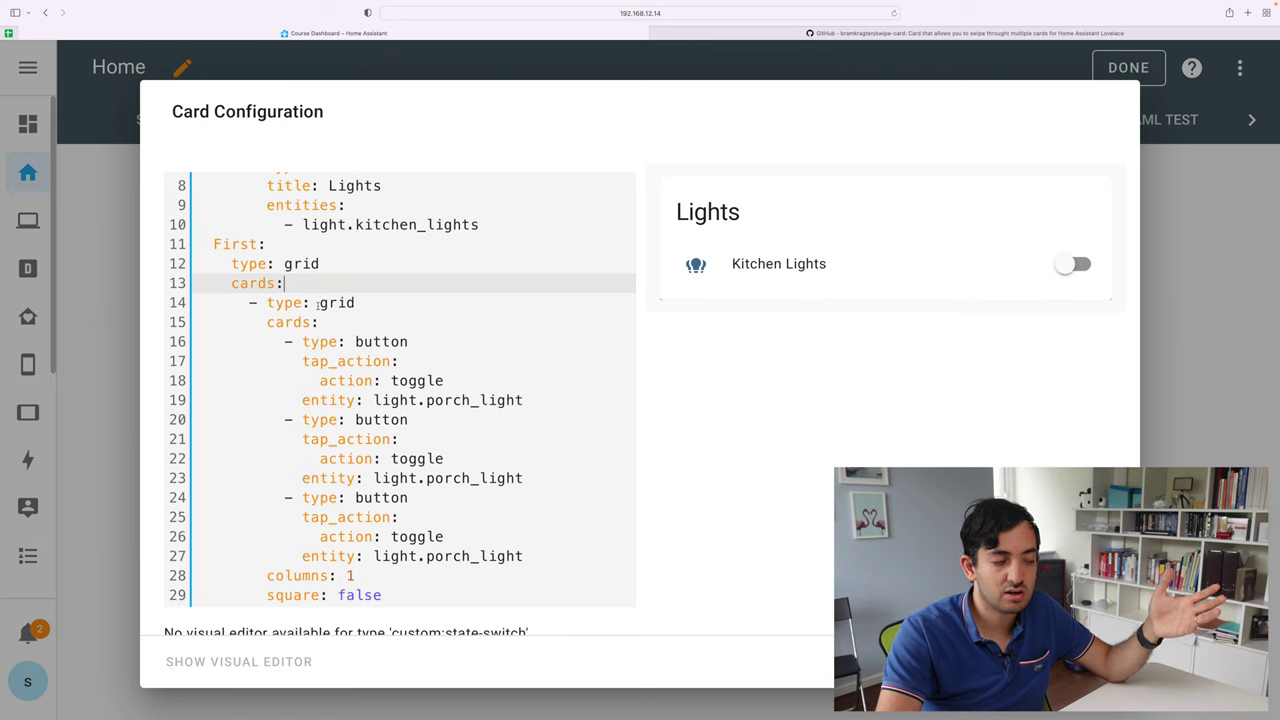
scroll(310, 300, up, 1)
scroll(318, 308, down, 3)
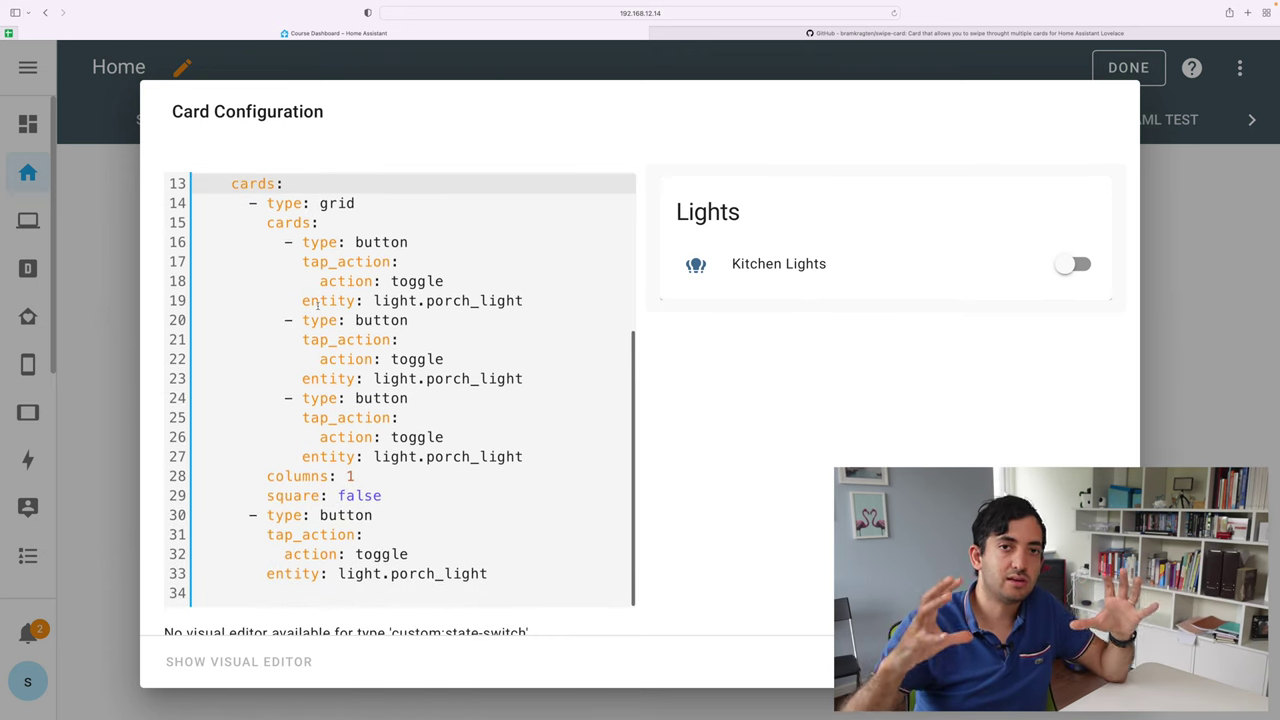
key(Escape)
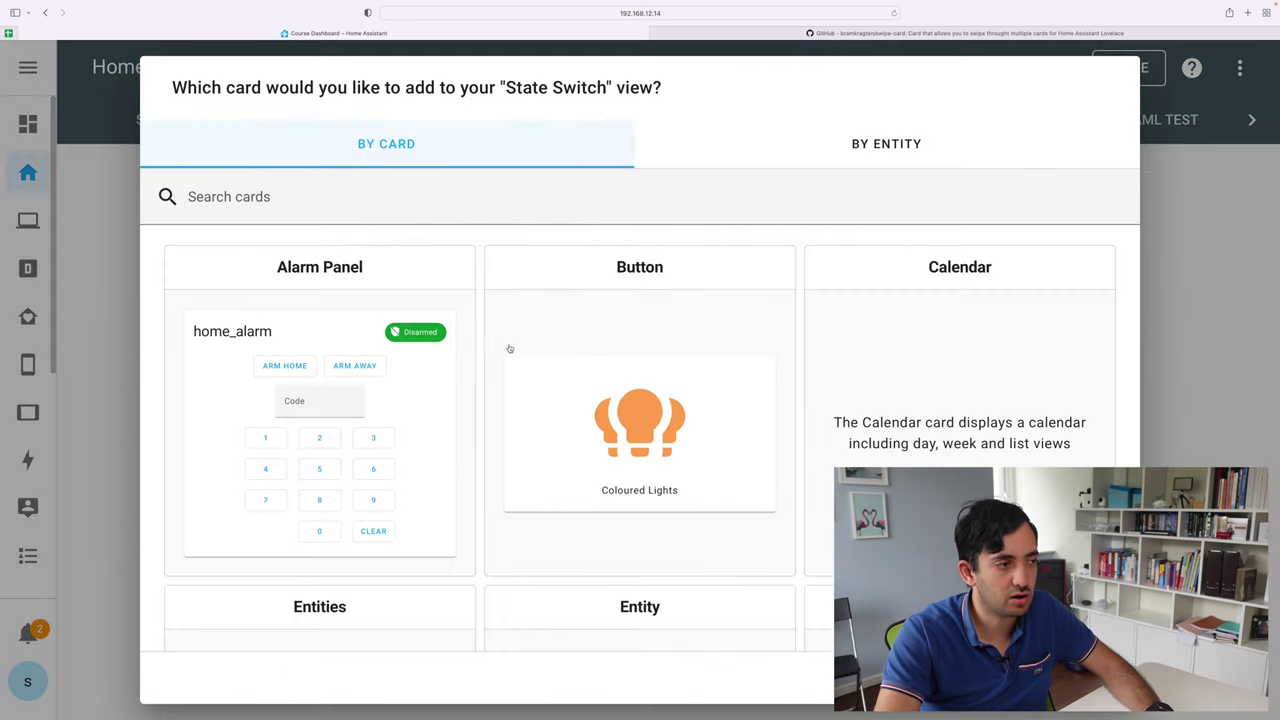
- Add a Grid card to the State Switch view and set its columns to 2
click(415, 204)
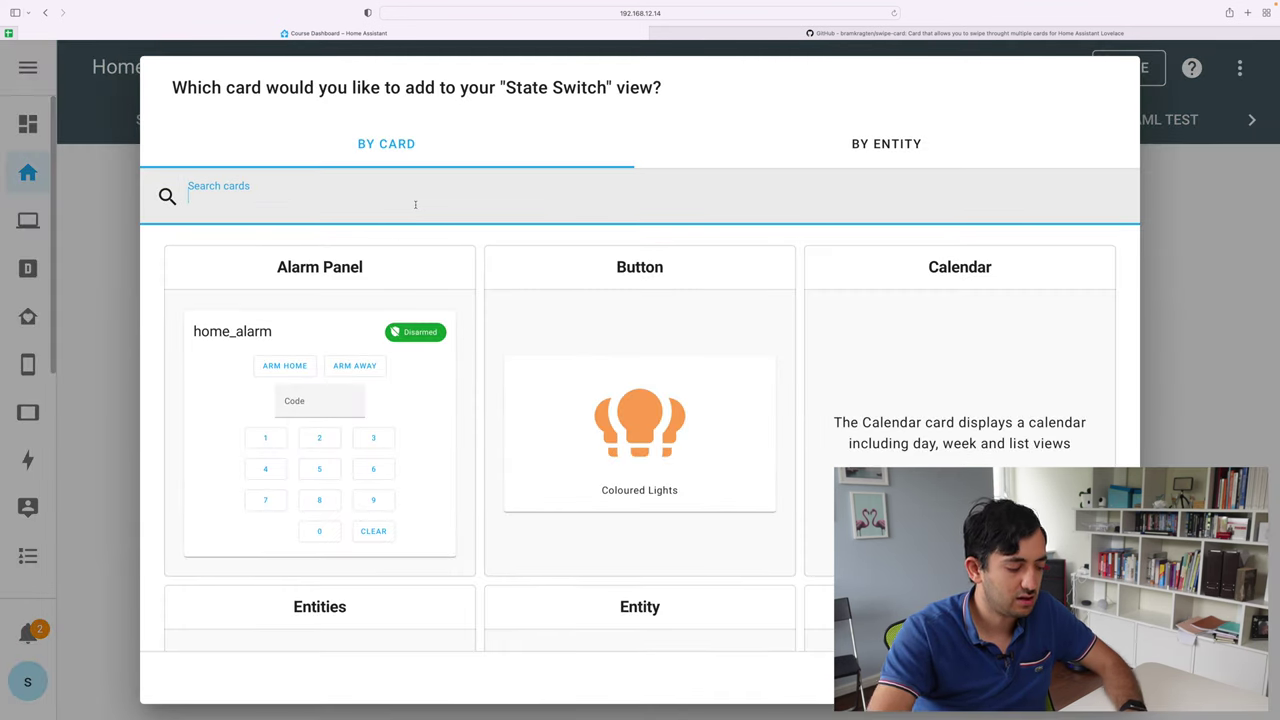
text(grid)
click(500, 315)
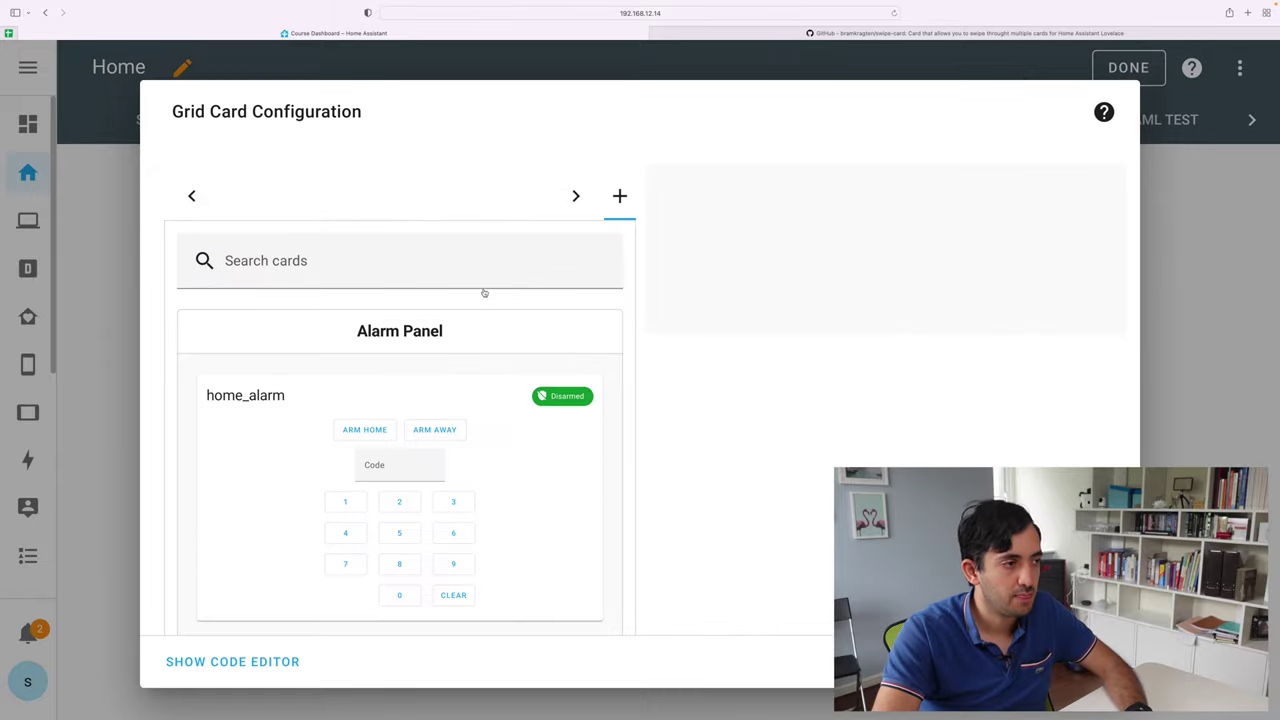
click(251, 236)
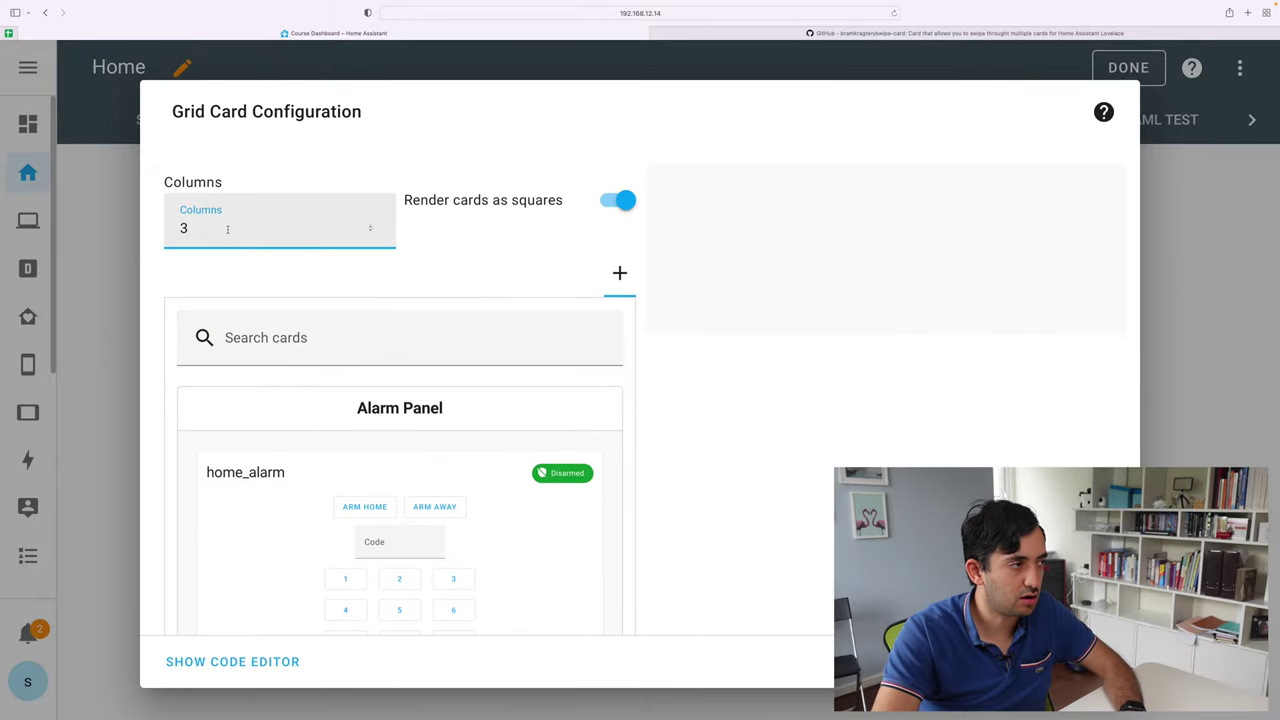
key(Down)
- Add two Button cards to the grid and display the grid card's YAML code
click(400, 337)
text(button)
click(387, 516)
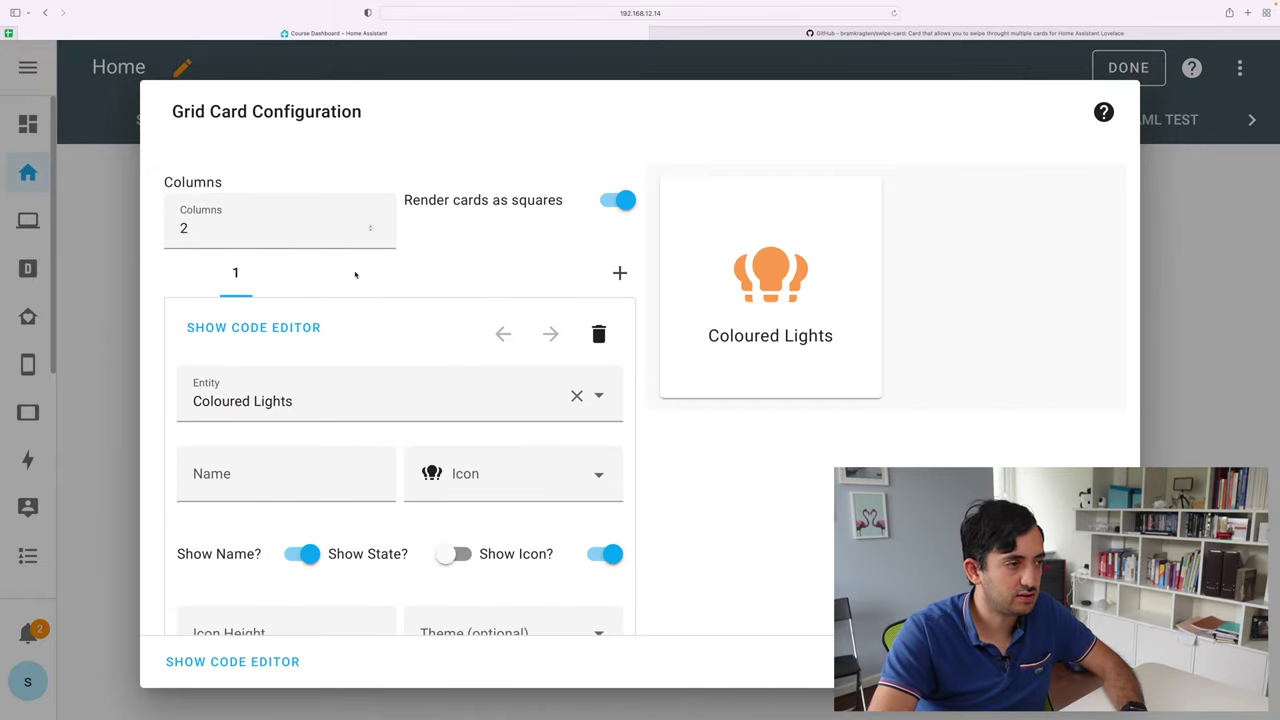
click(619, 272)
click(277, 344)
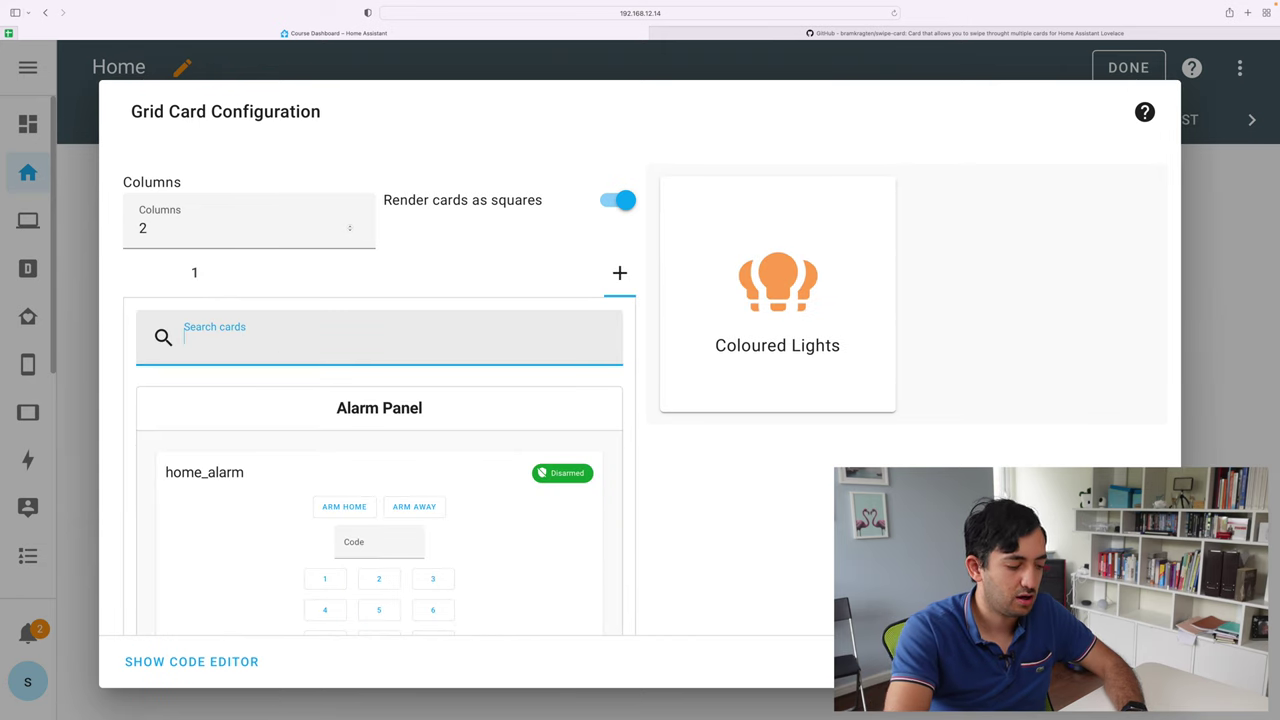
text(button)
click(386, 530)
click(190, 662)
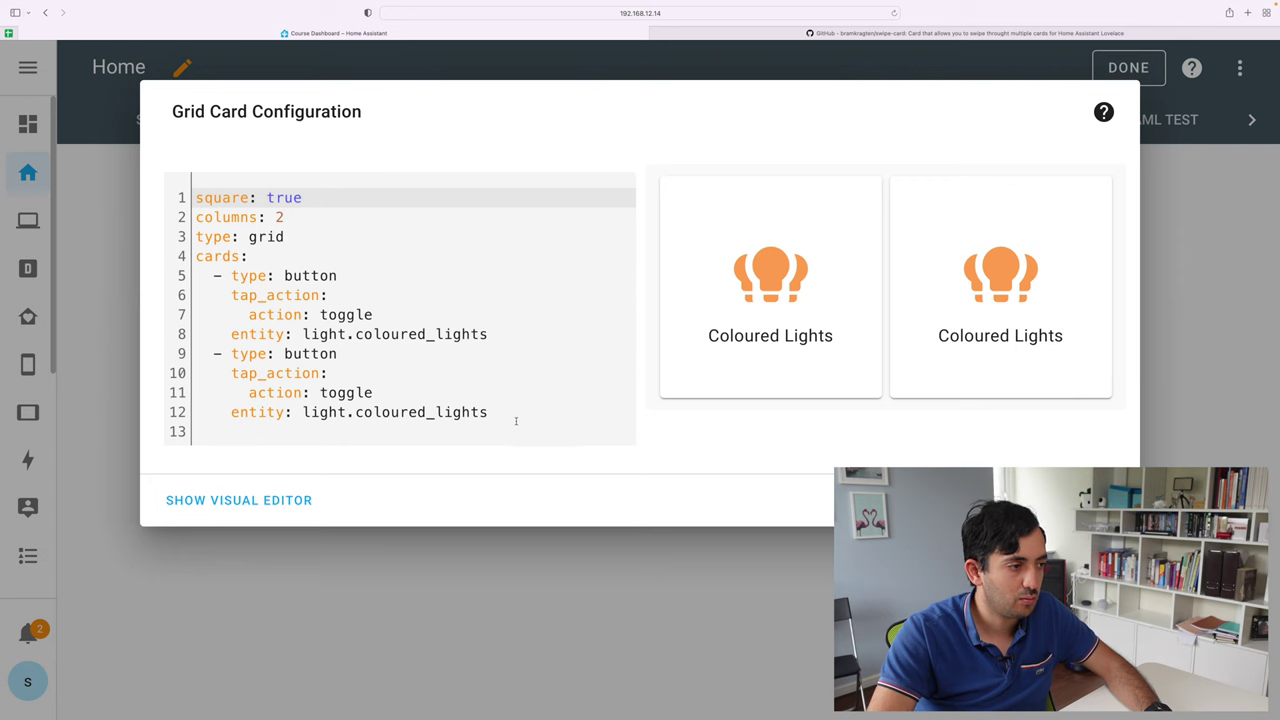
- Select the grid card's entire YAML code, and examine the First state's grid block in the state-switch card's configuration
drag(516, 421, 195, 197)
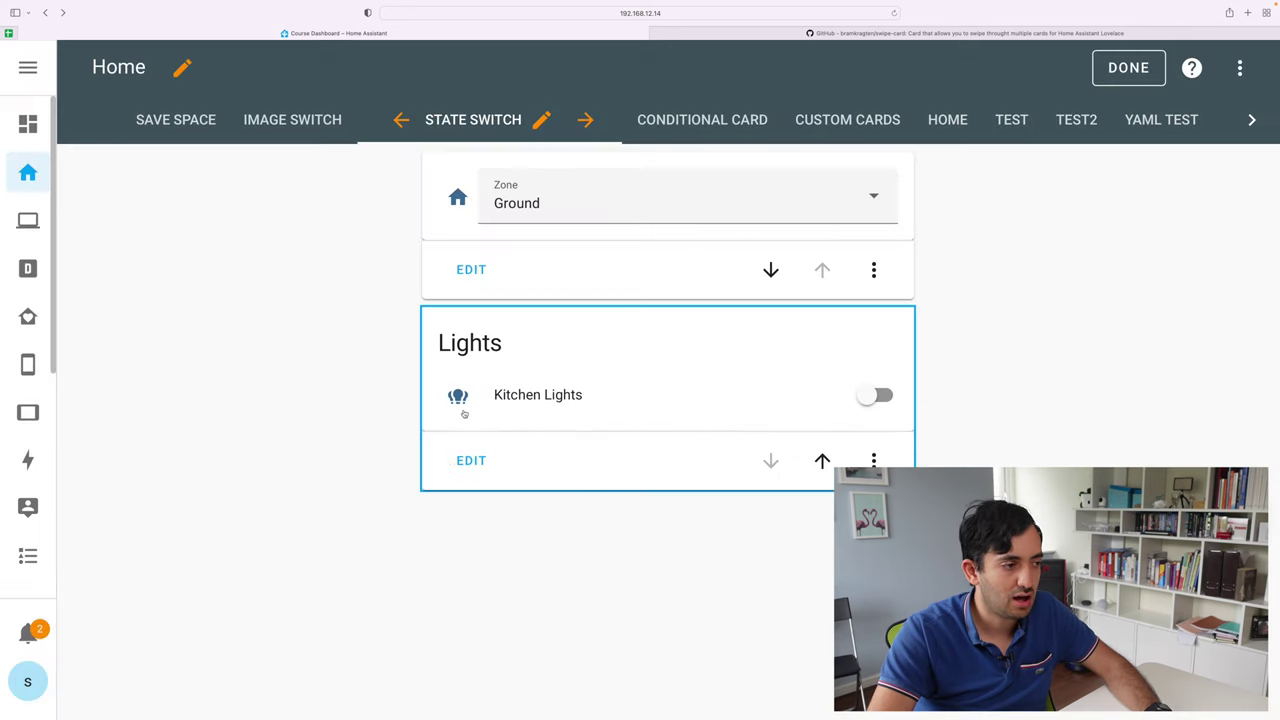
click(471, 460)
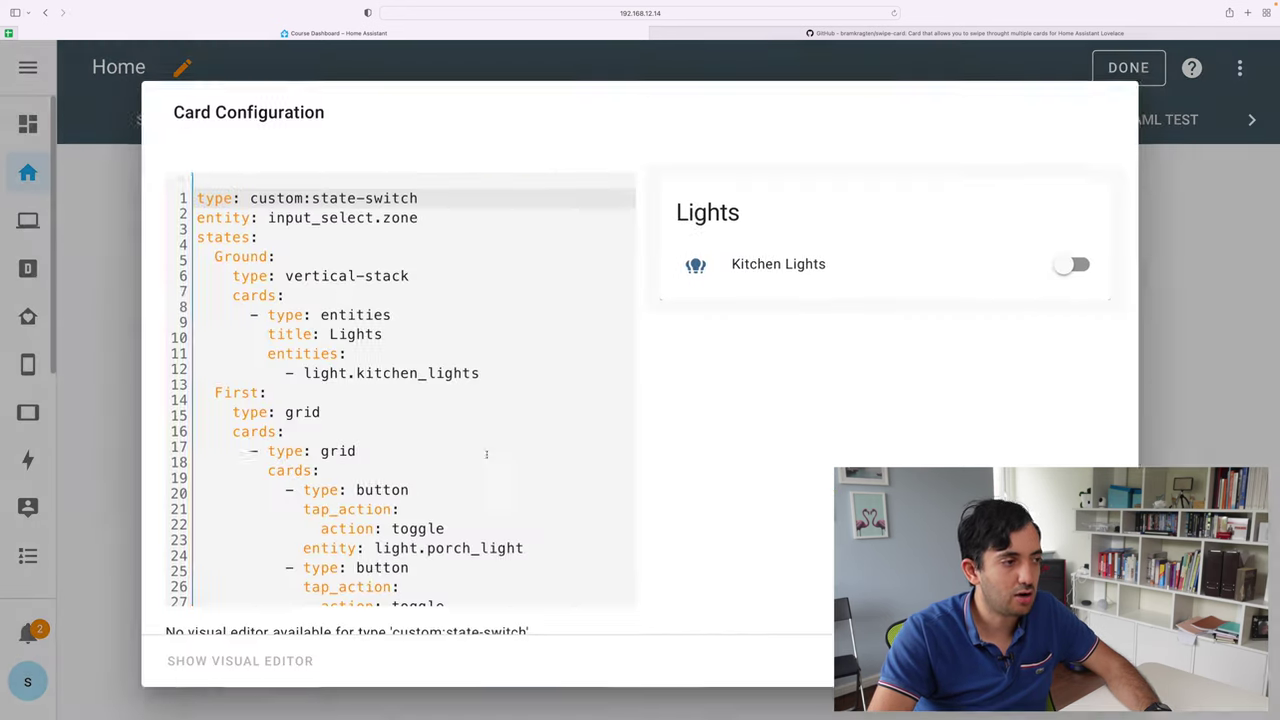
scroll(333, 244, down, 5)
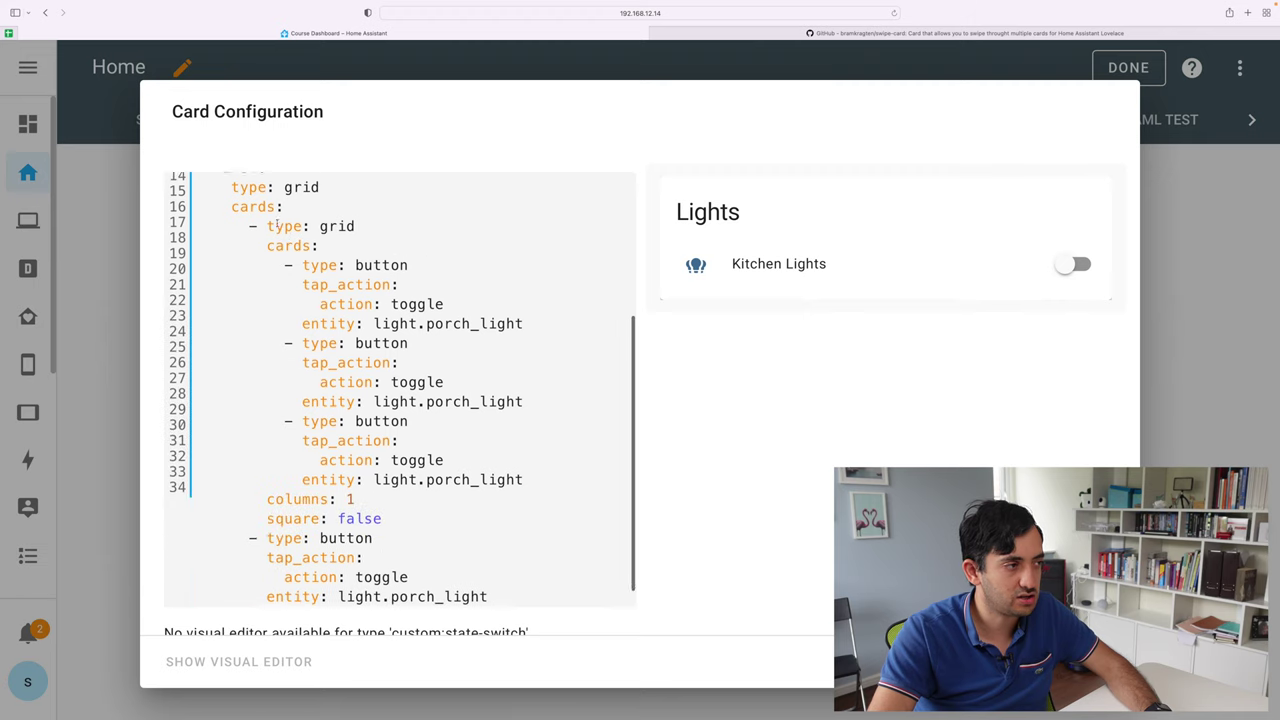
click(231, 240)
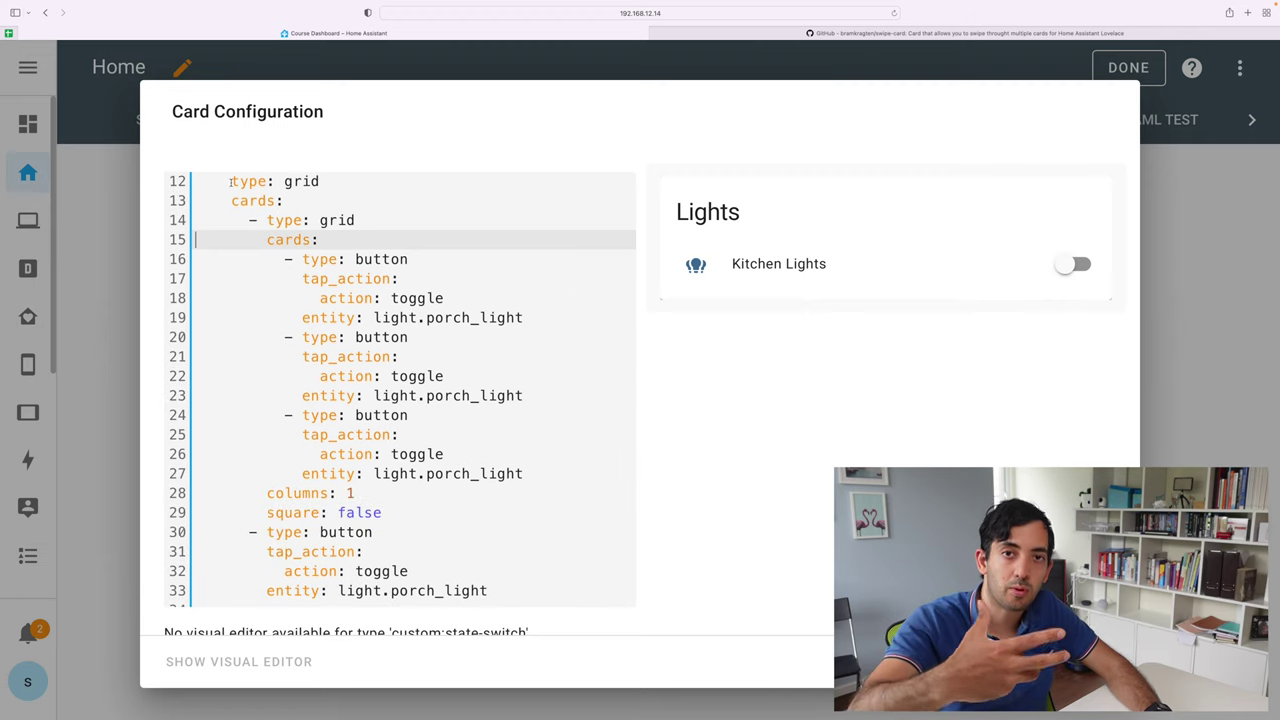
scroll(258, 243, up, 1)
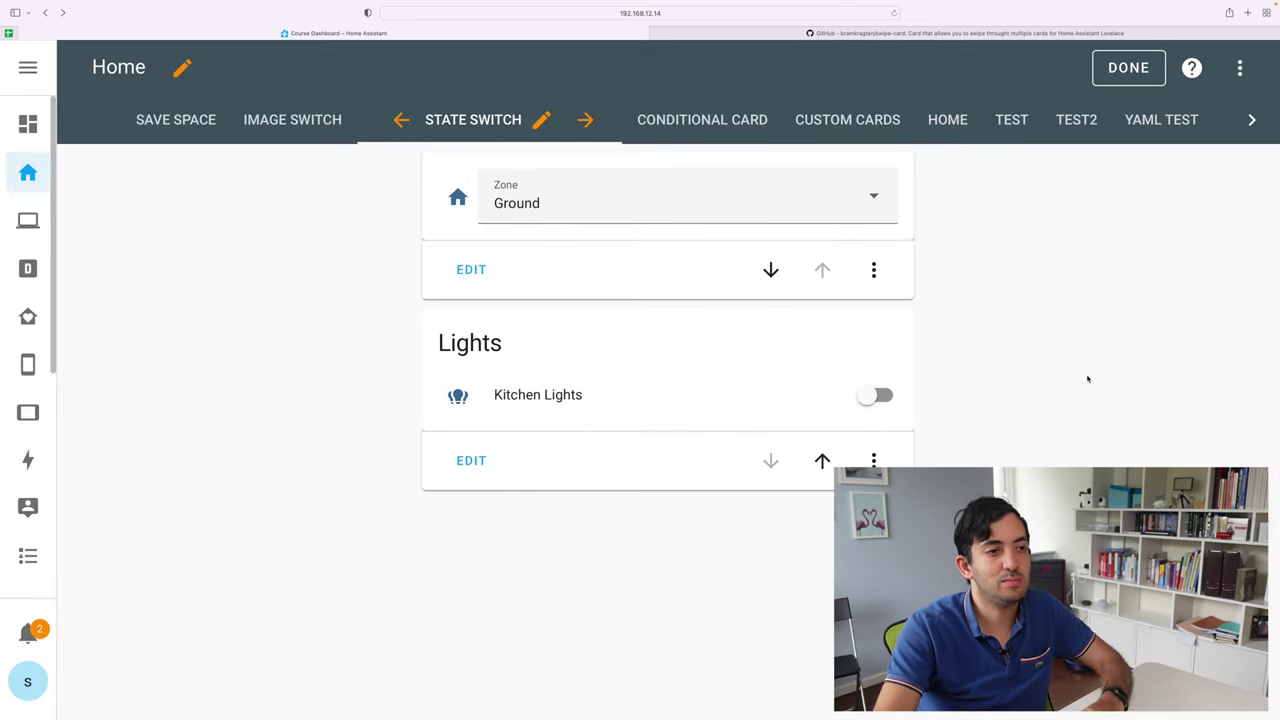
- Check the available Zone options without changing the selection, and open the state-switch card's configuration
click(665, 208)
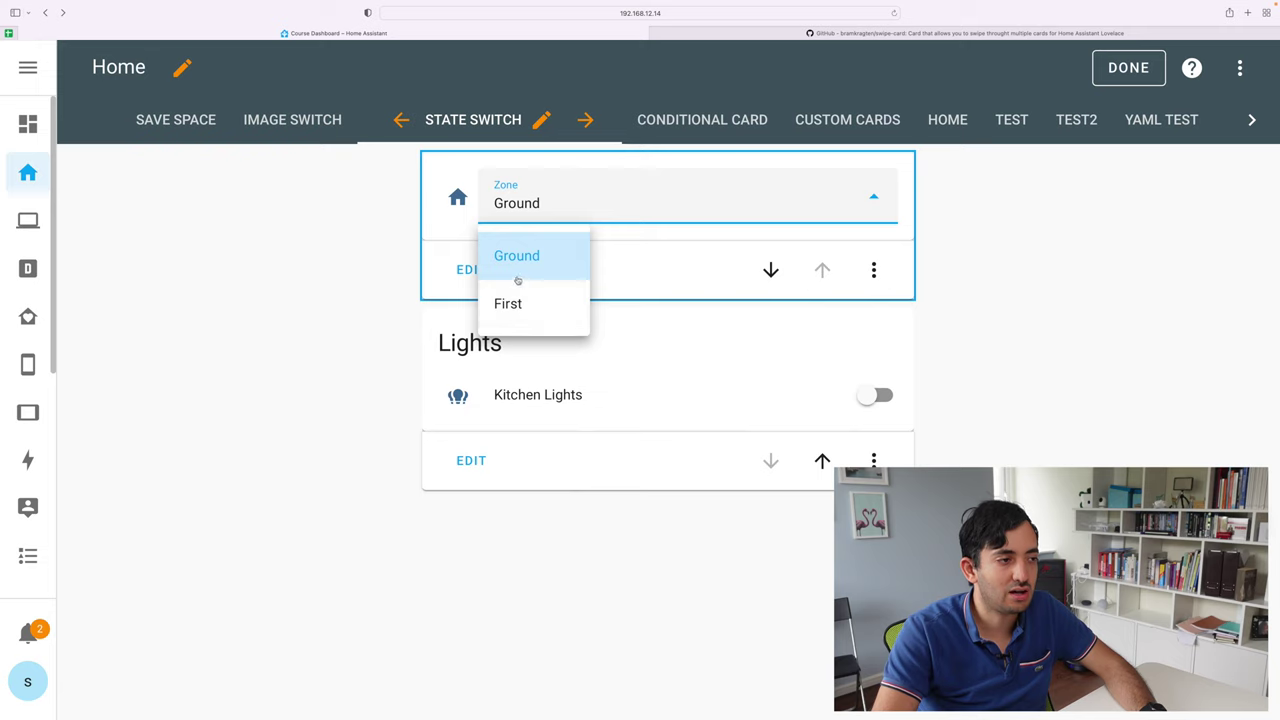
click(1130, 238)
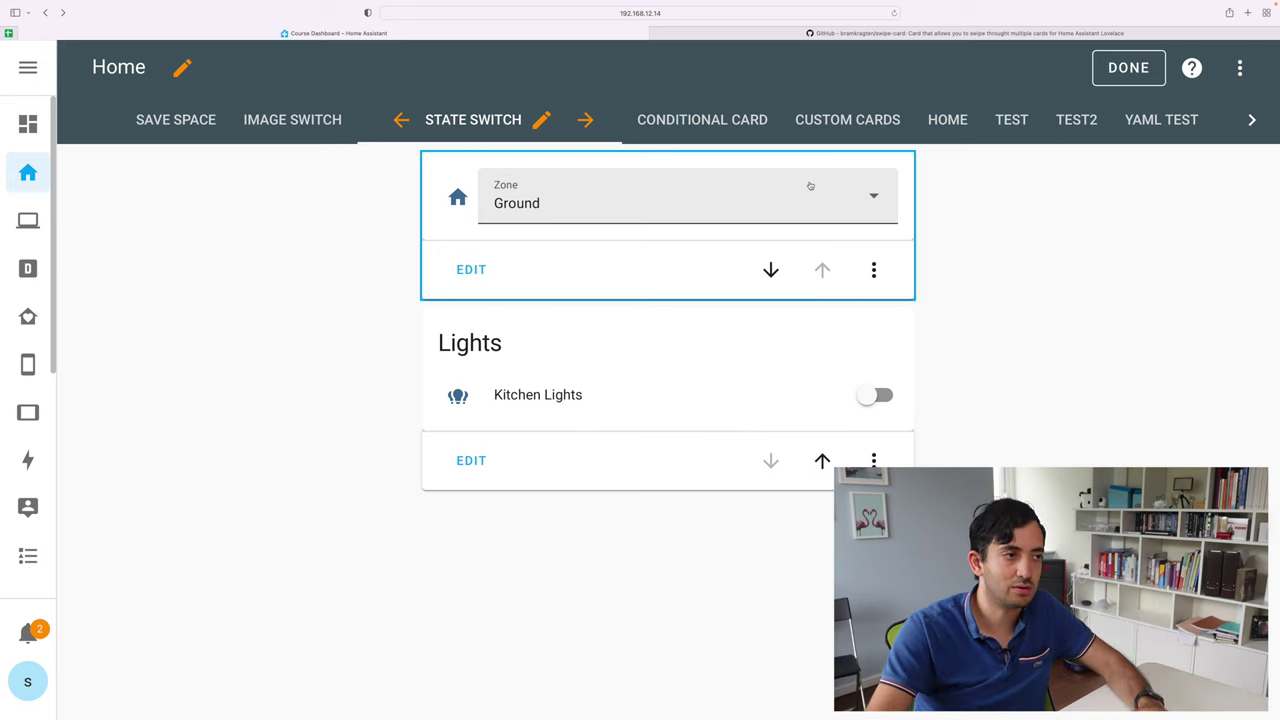
click(471, 460)
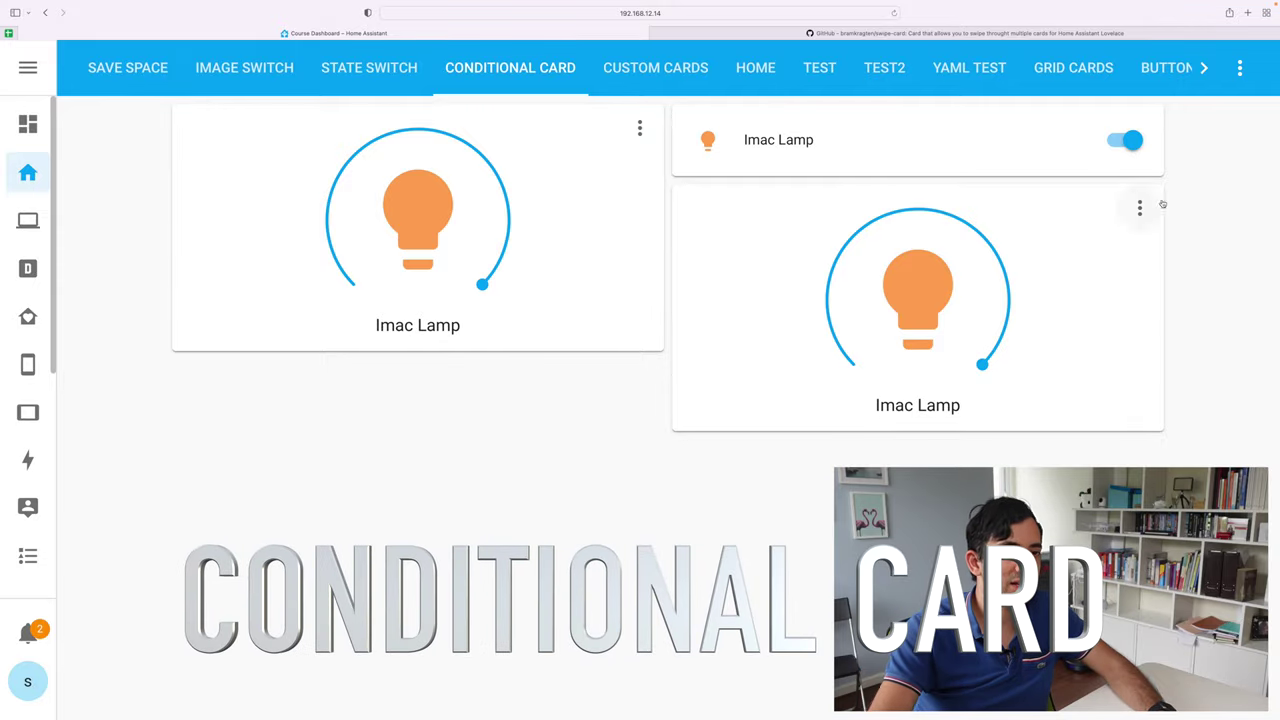
- Start editing the dashboard on the Conditional Card view and open the Imac Lamp conditional card's configuration
click(1240, 67)
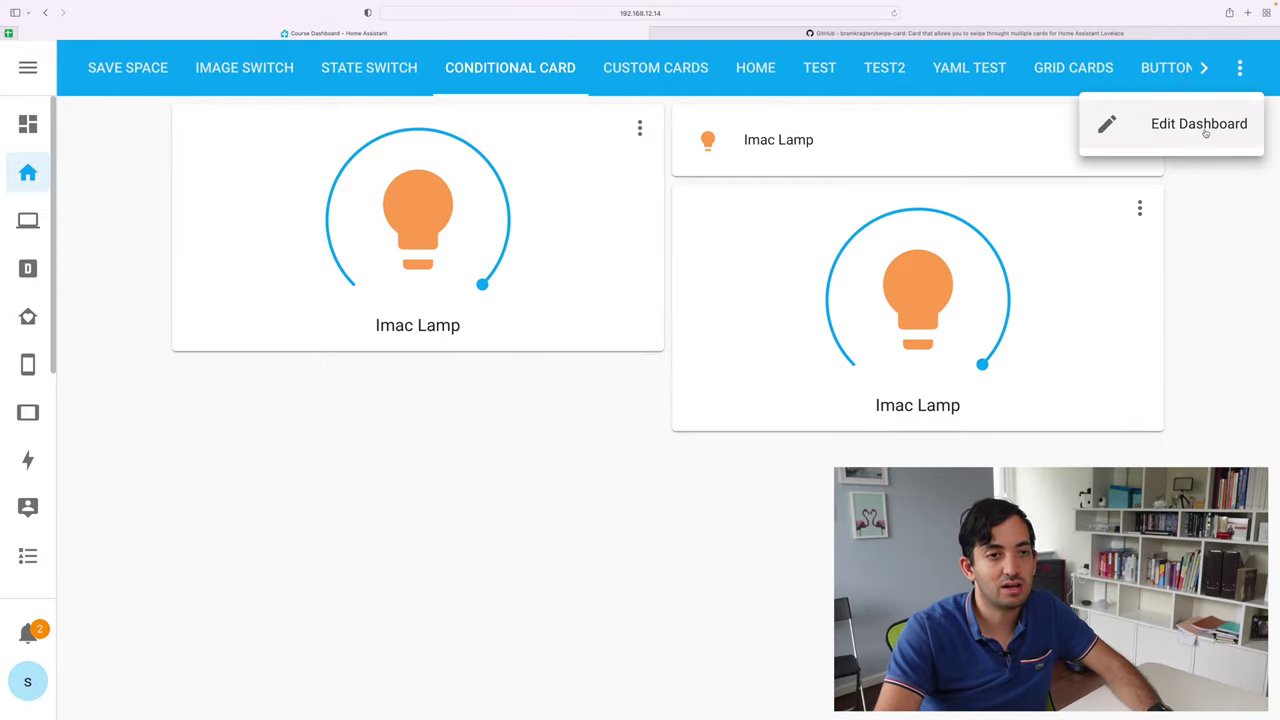
click(1205, 133)
click(706, 576)
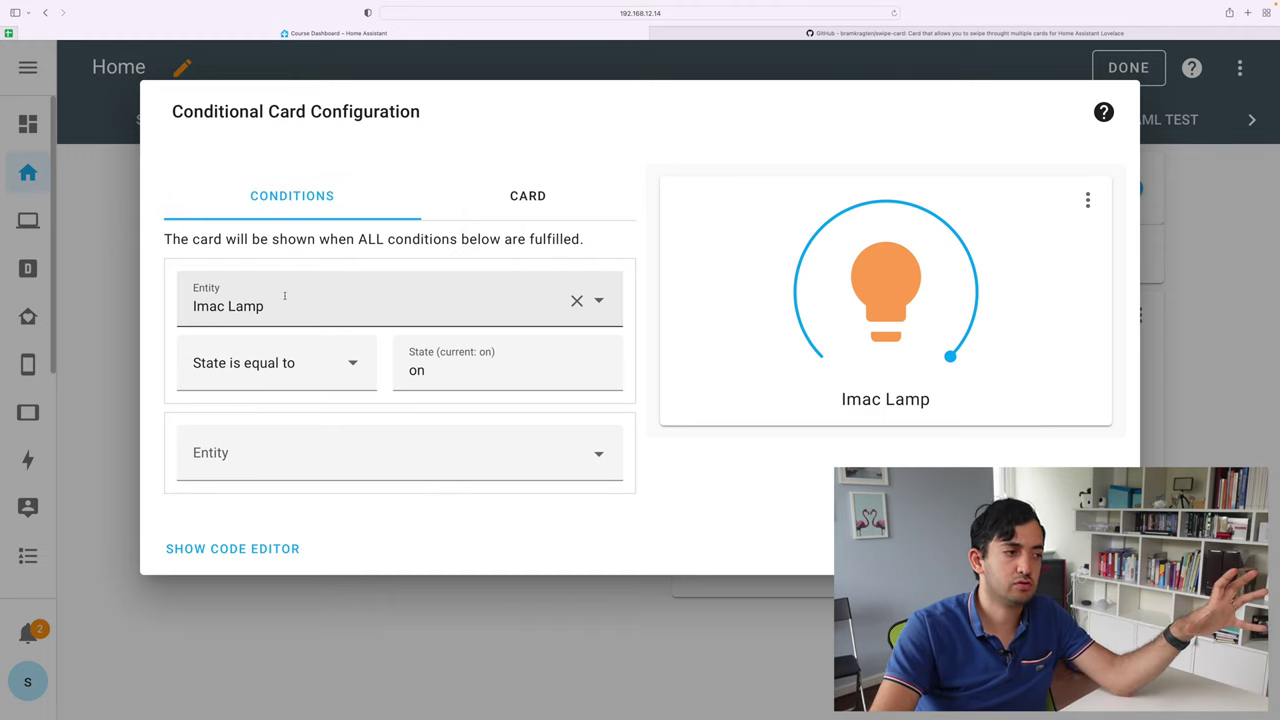
- Review the conditional card's inner card settings, state comparison options, additional entity choices and the rule that all conditions must be fulfilled
click(507, 207)
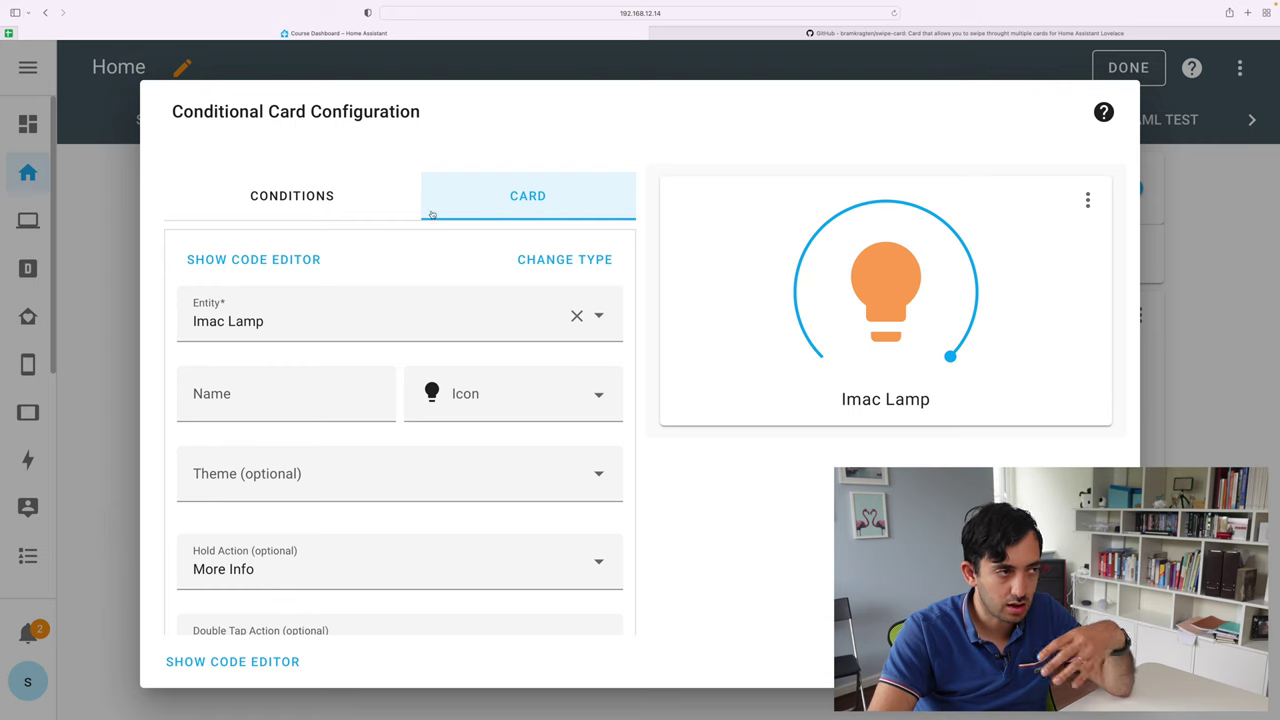
click(346, 209)
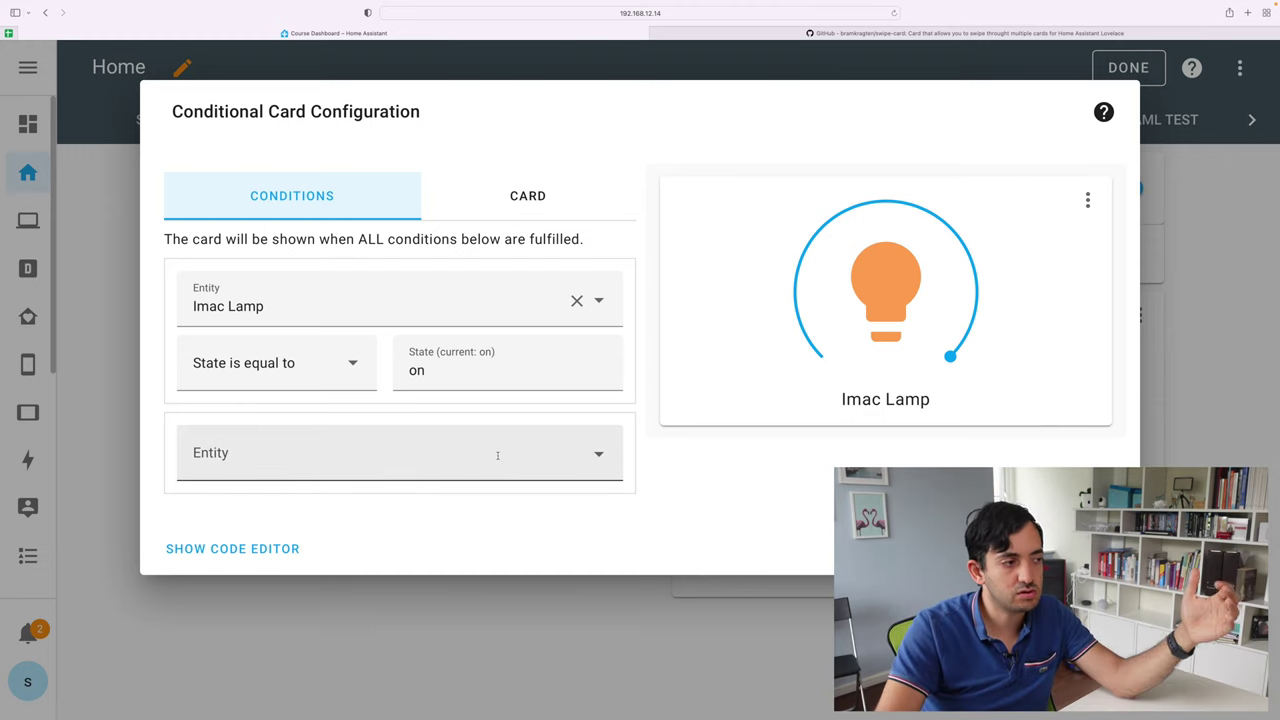
click(283, 377)
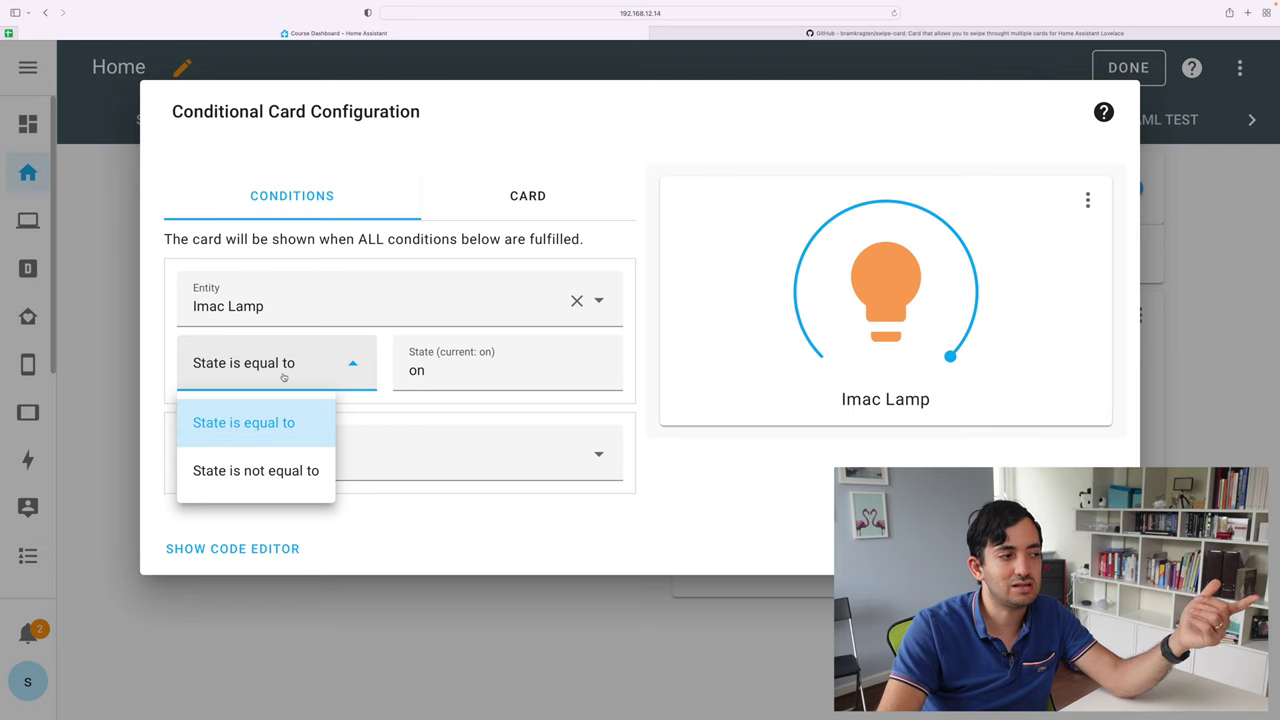
click(456, 462)
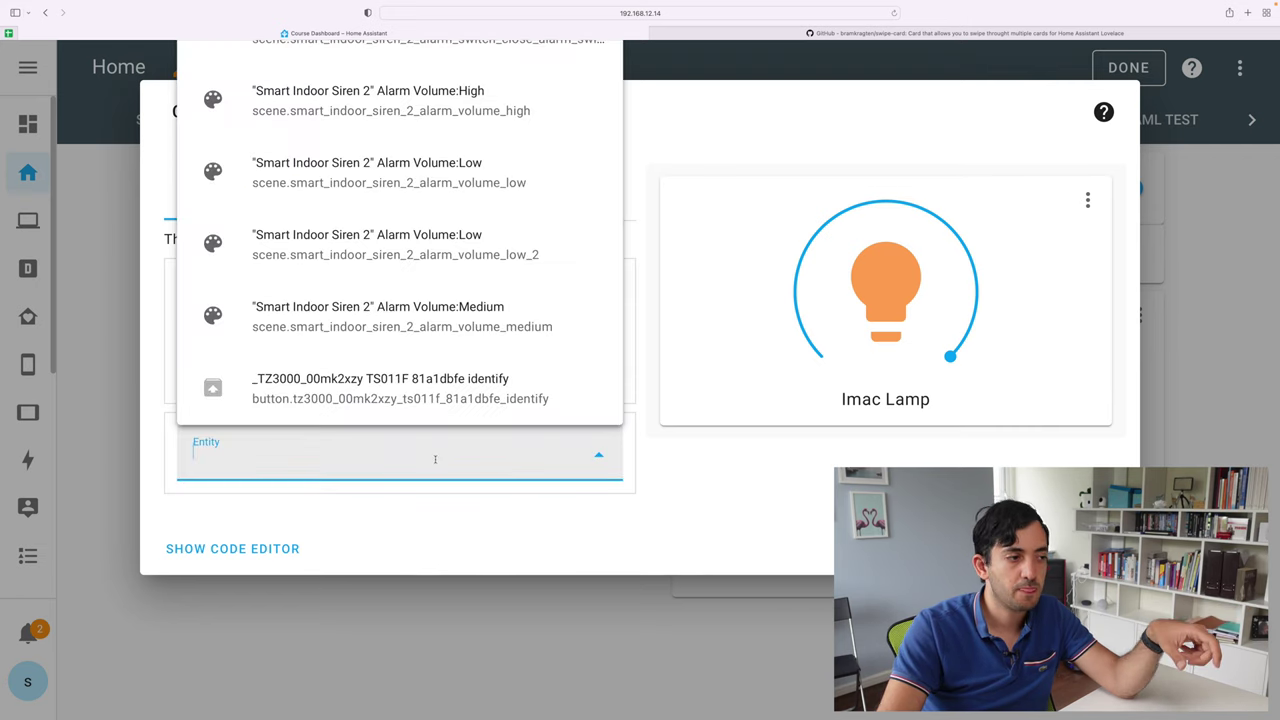
click(651, 462)
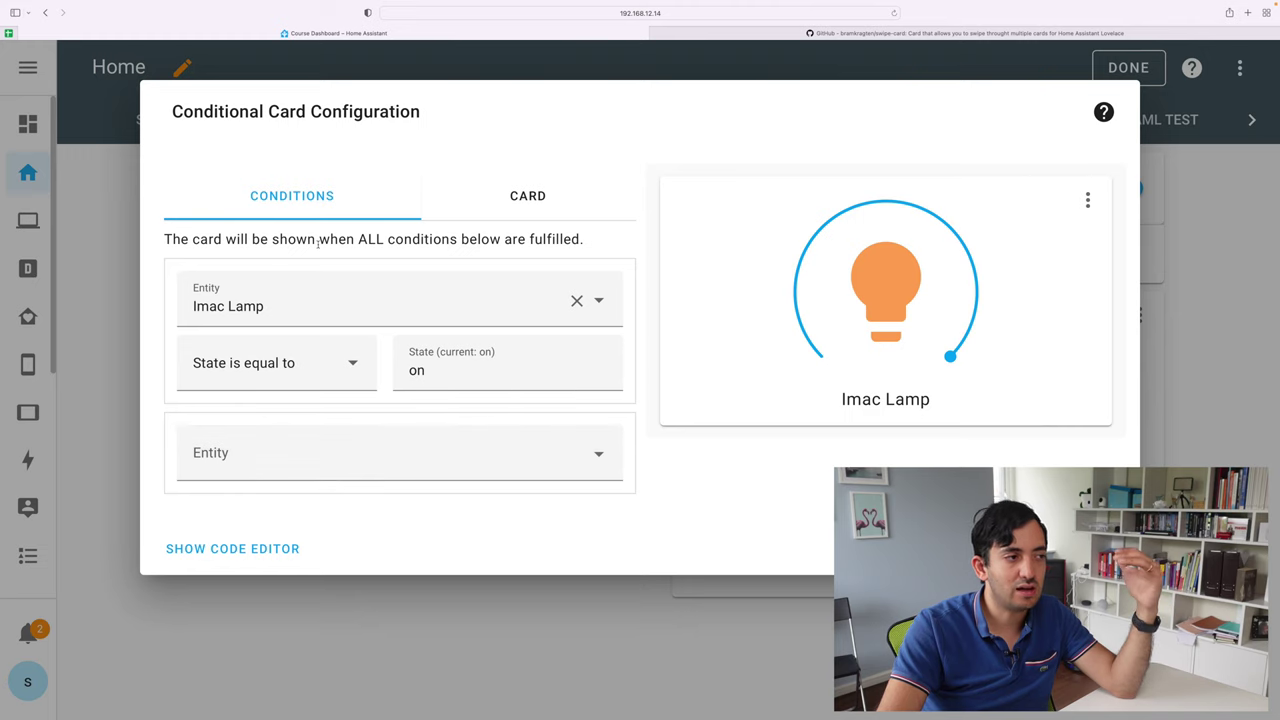
drag(318, 242, 518, 250)
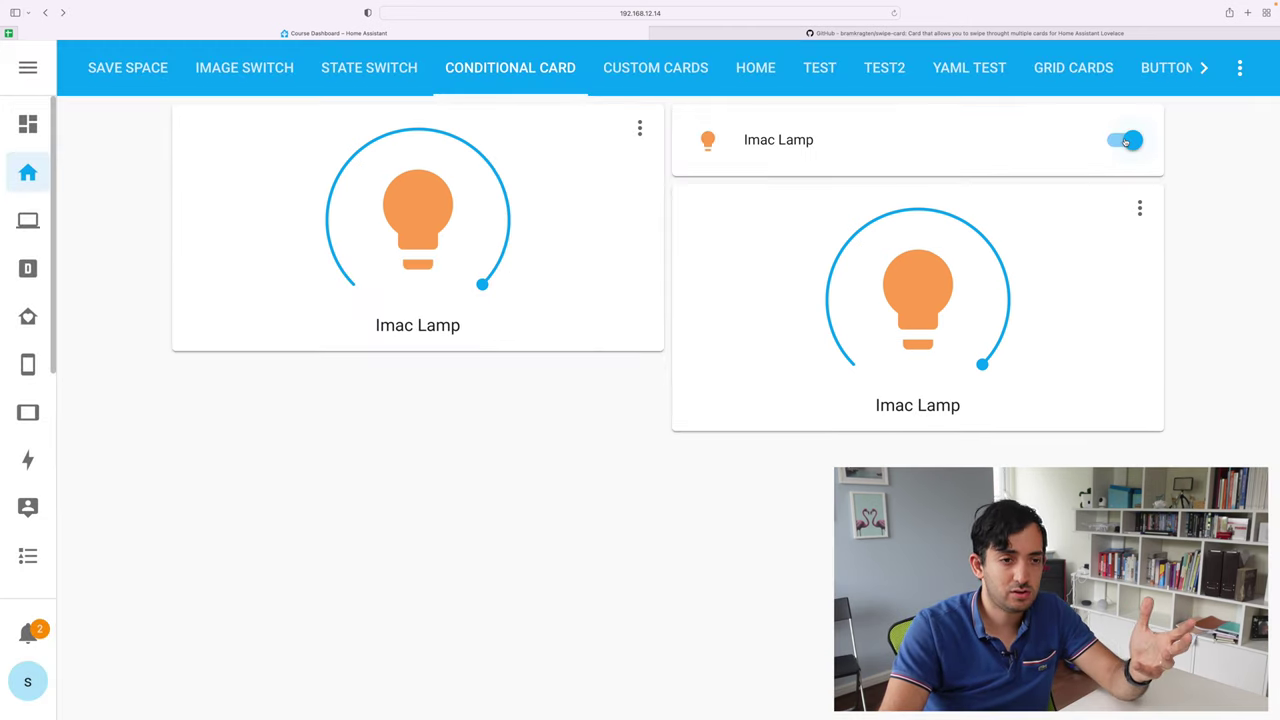
- Test the conditional cards by turning the Imac Lamp off and on again
click(1125, 141)
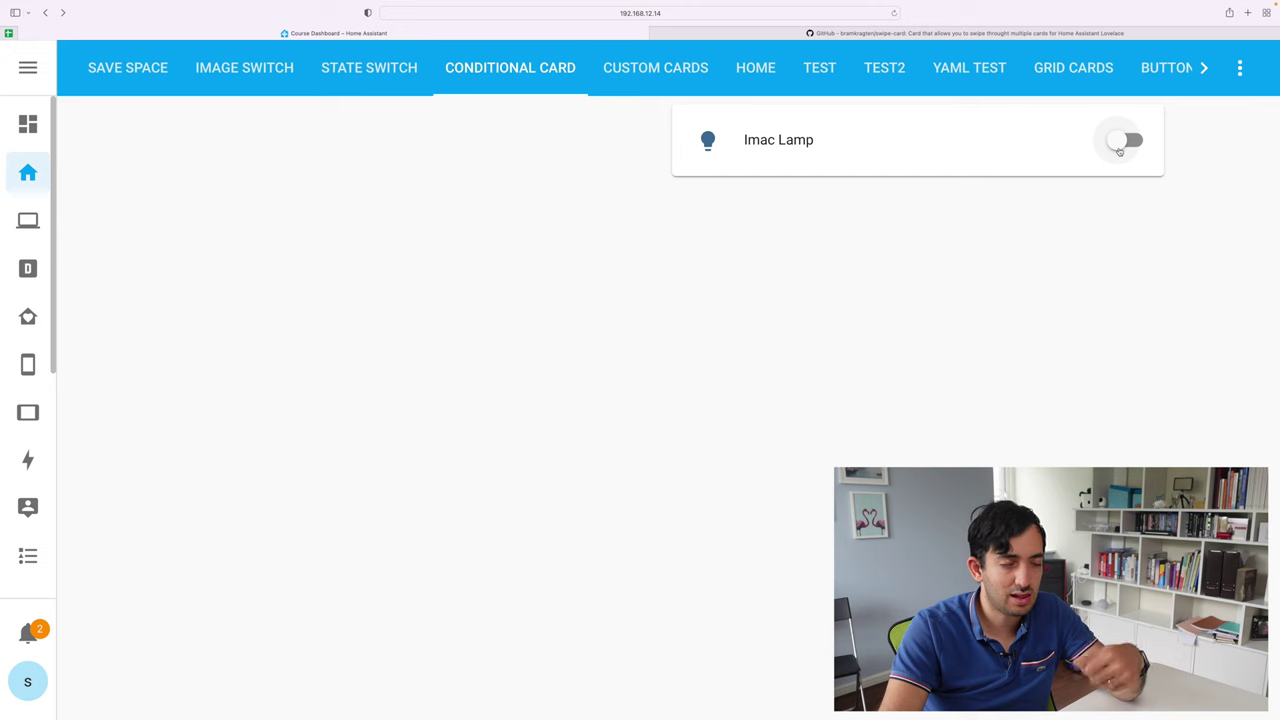
click(1121, 148)
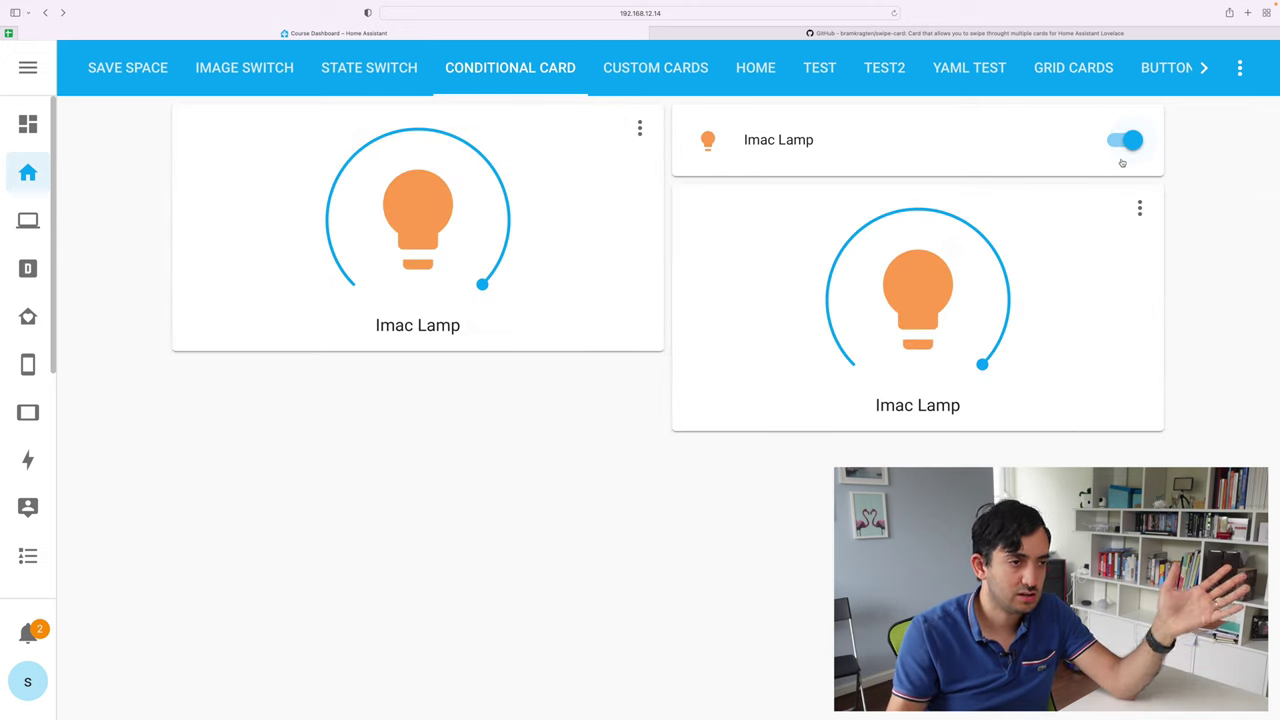